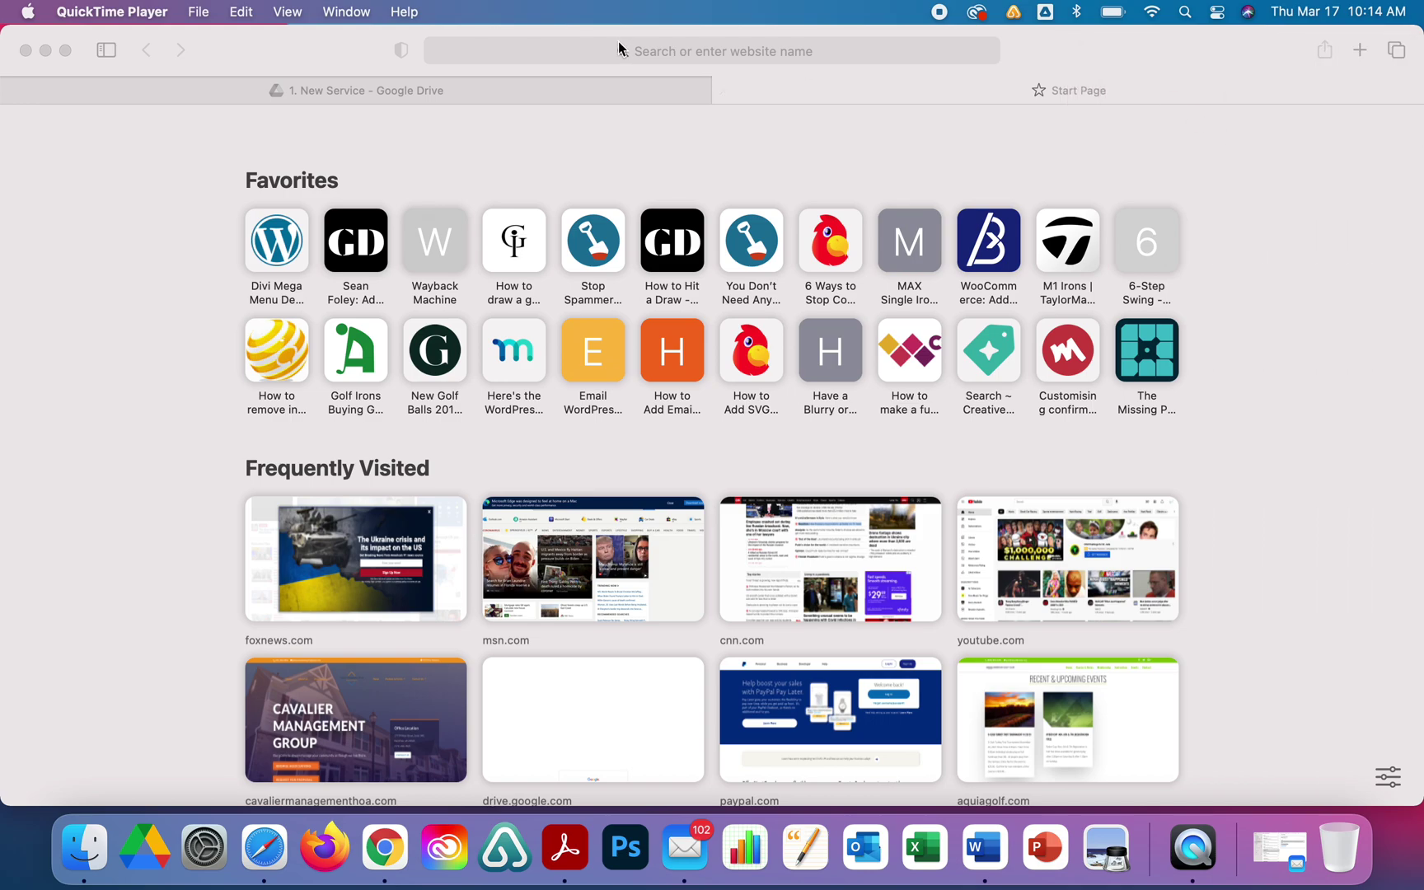
# Quit Mail from its Dock icon menu and return to Safari.
pyautogui.rightClick(690, 831)
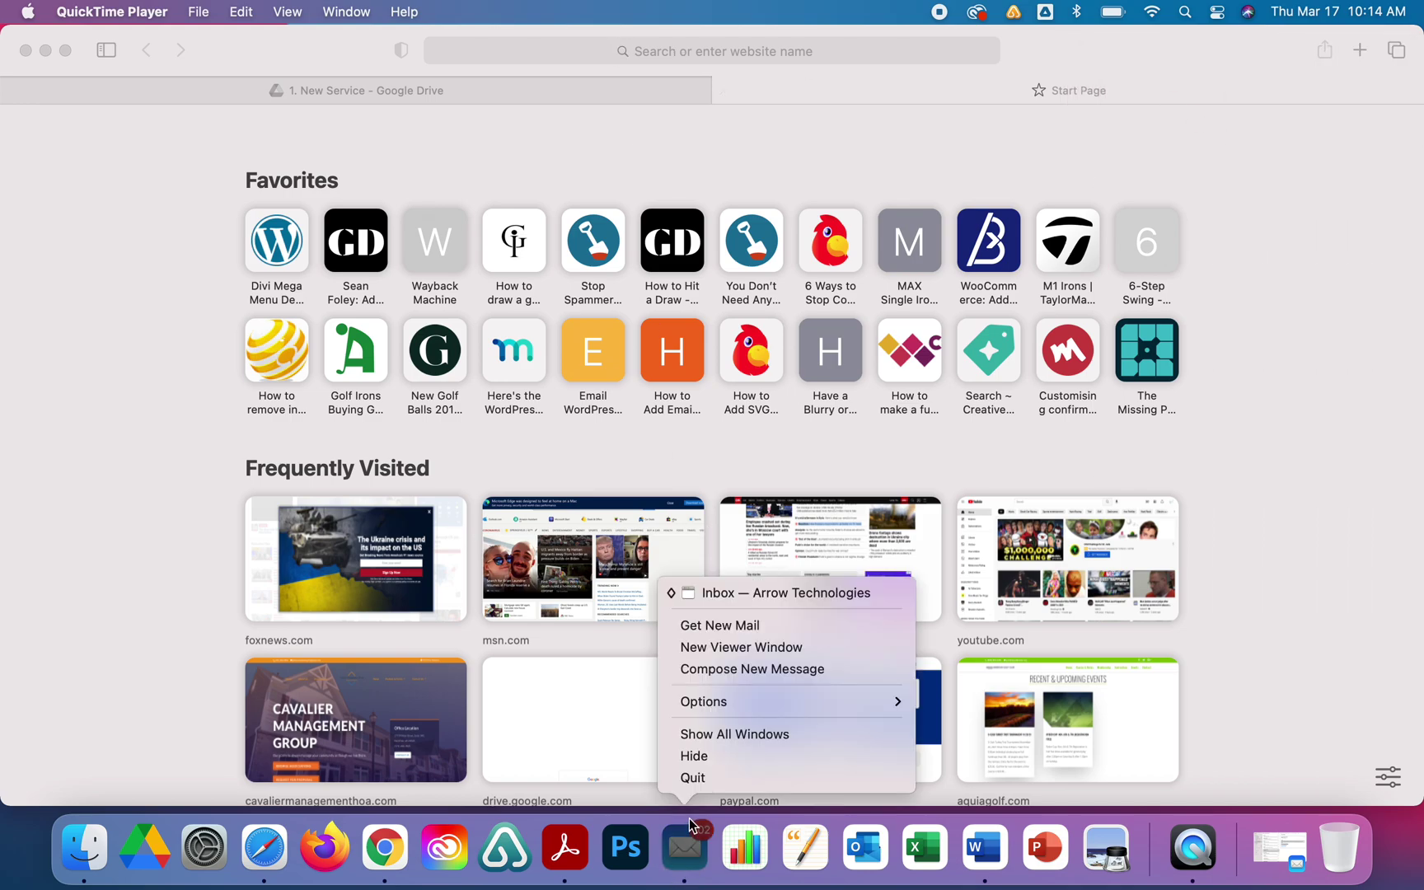
pyautogui.click(691, 779)
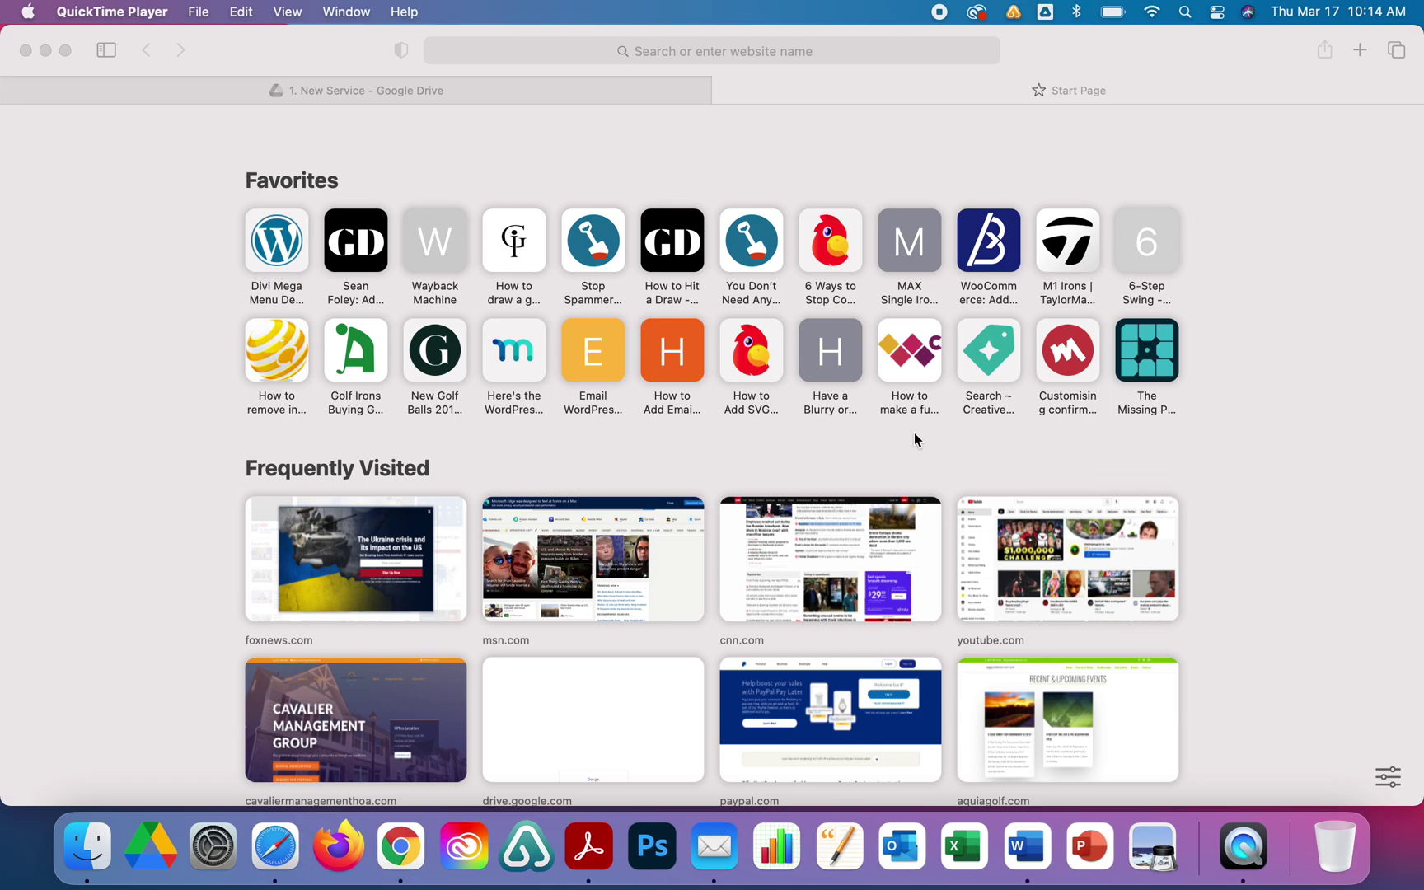
# Load google.com from the address bar and search for 'konica print drivers'.
pyautogui.click(609, 52)
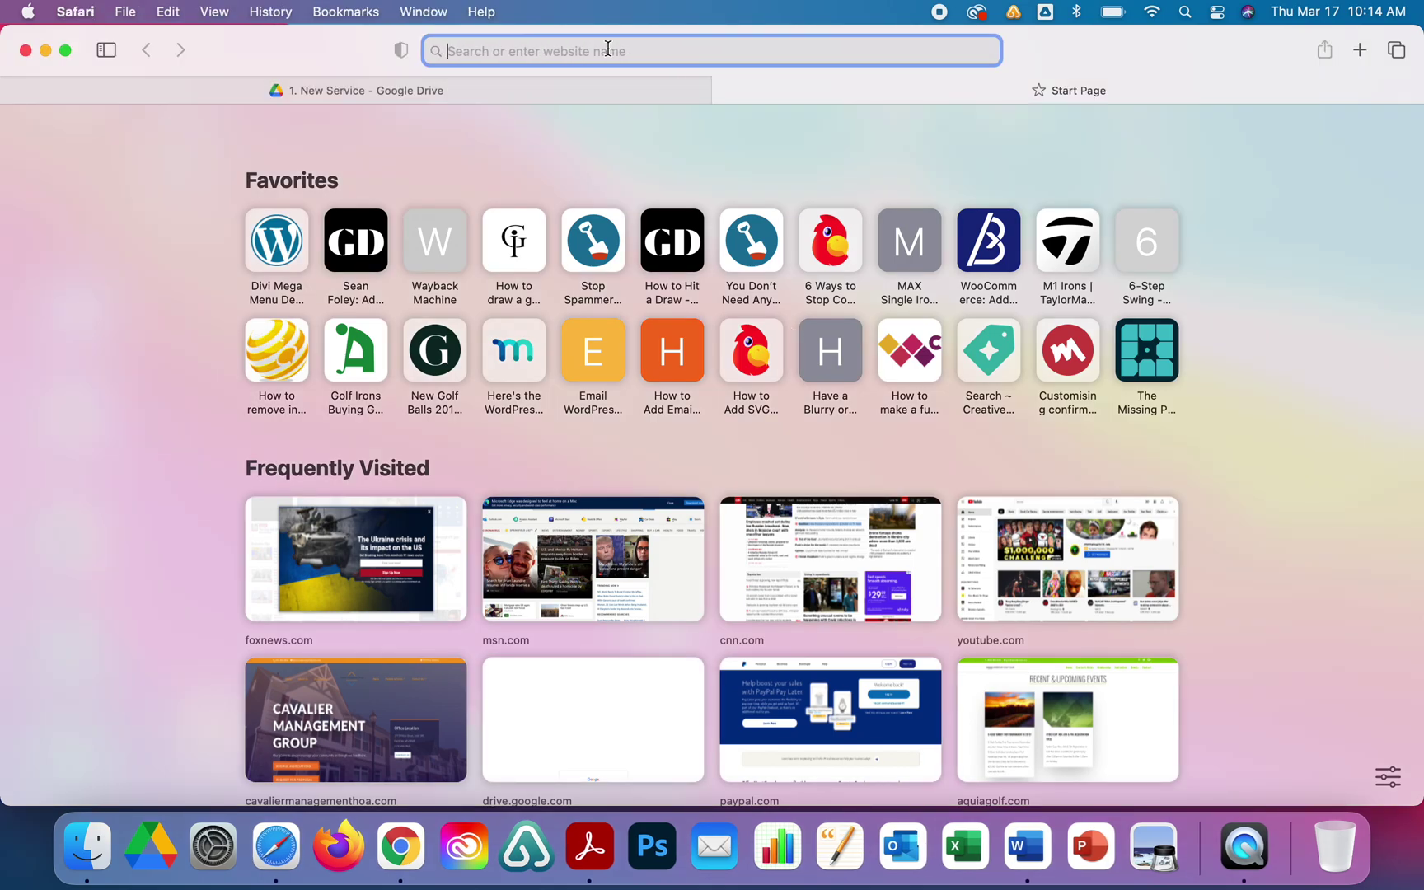
pyautogui.write('gog')
pyautogui.press('BackSpace')
pyautogui.write('o')
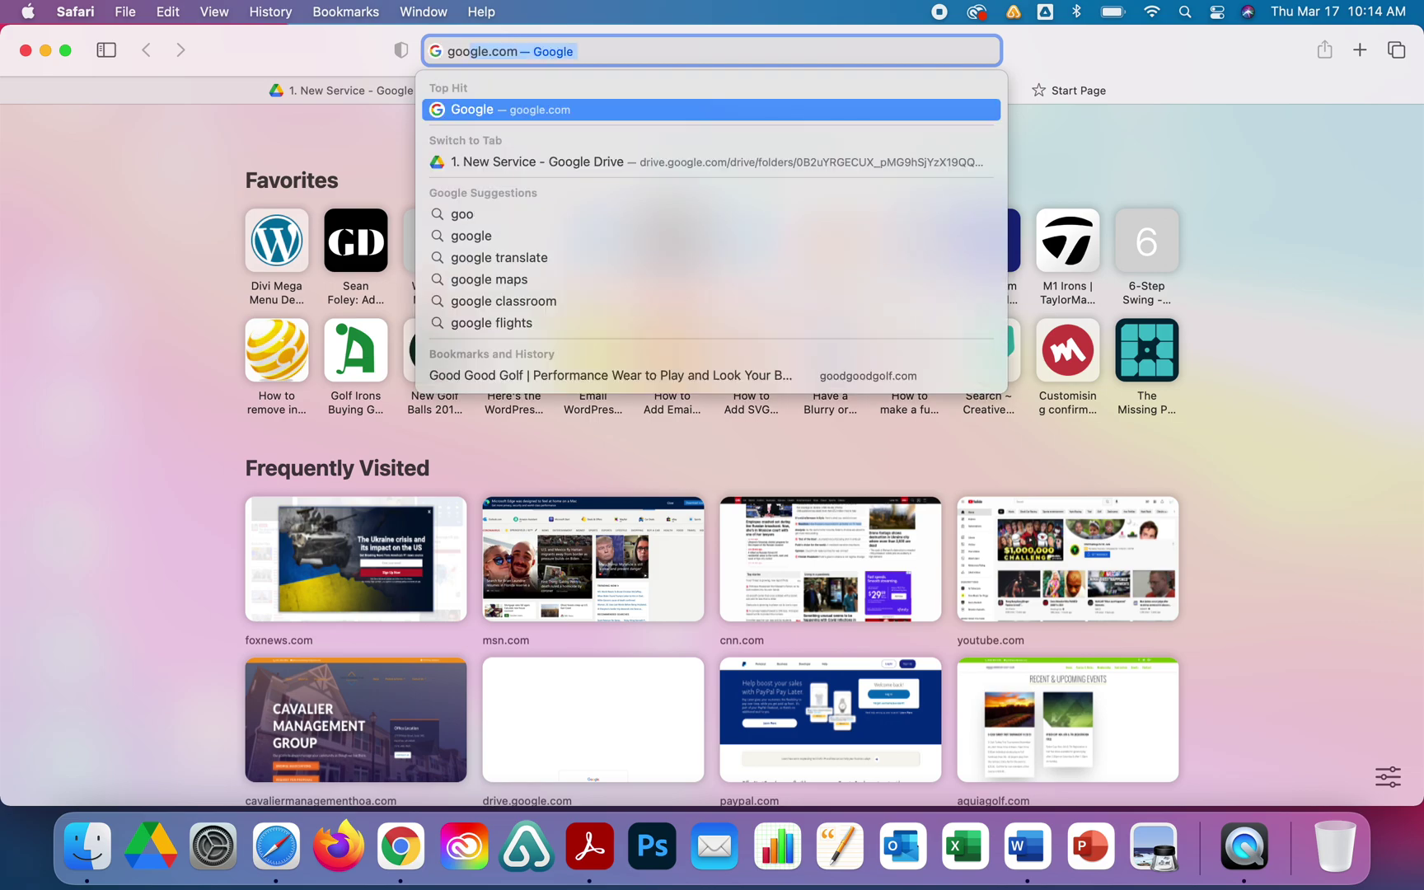
pyautogui.press('Return')
pyautogui.write('ko')
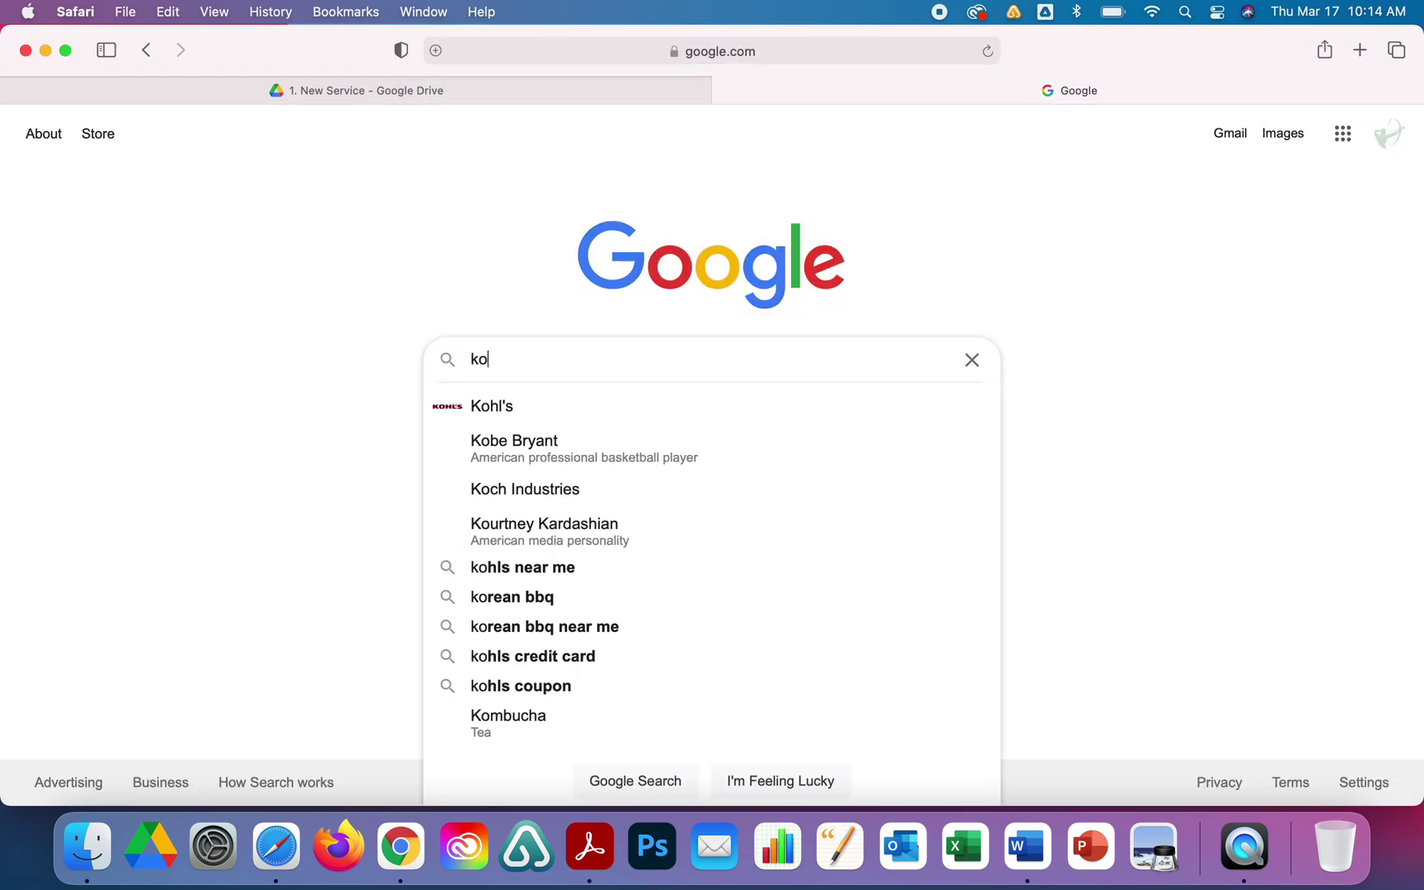
pyautogui.write('nica print drivers')
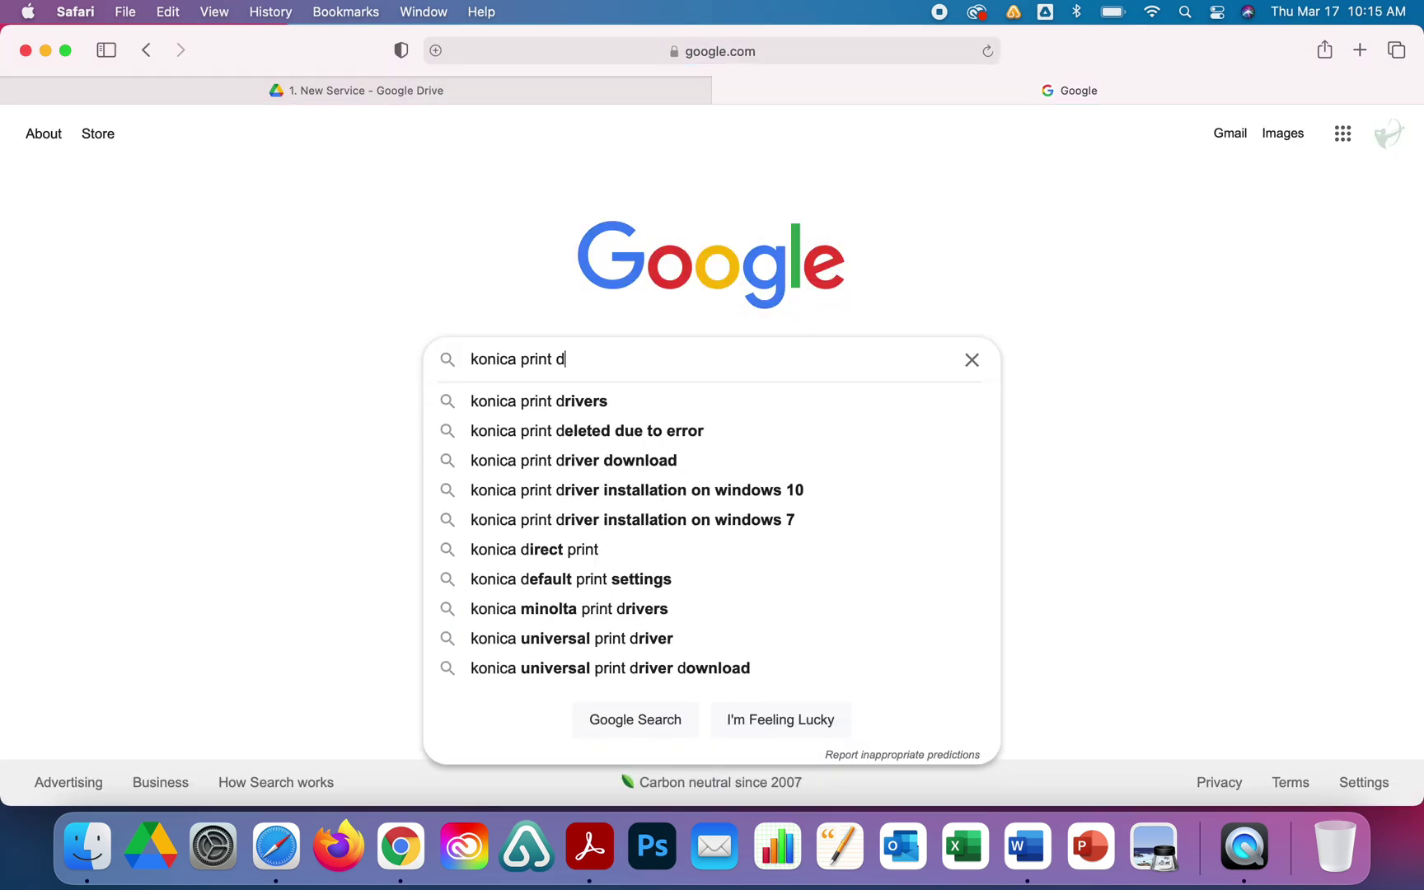
pyautogui.press('Return')
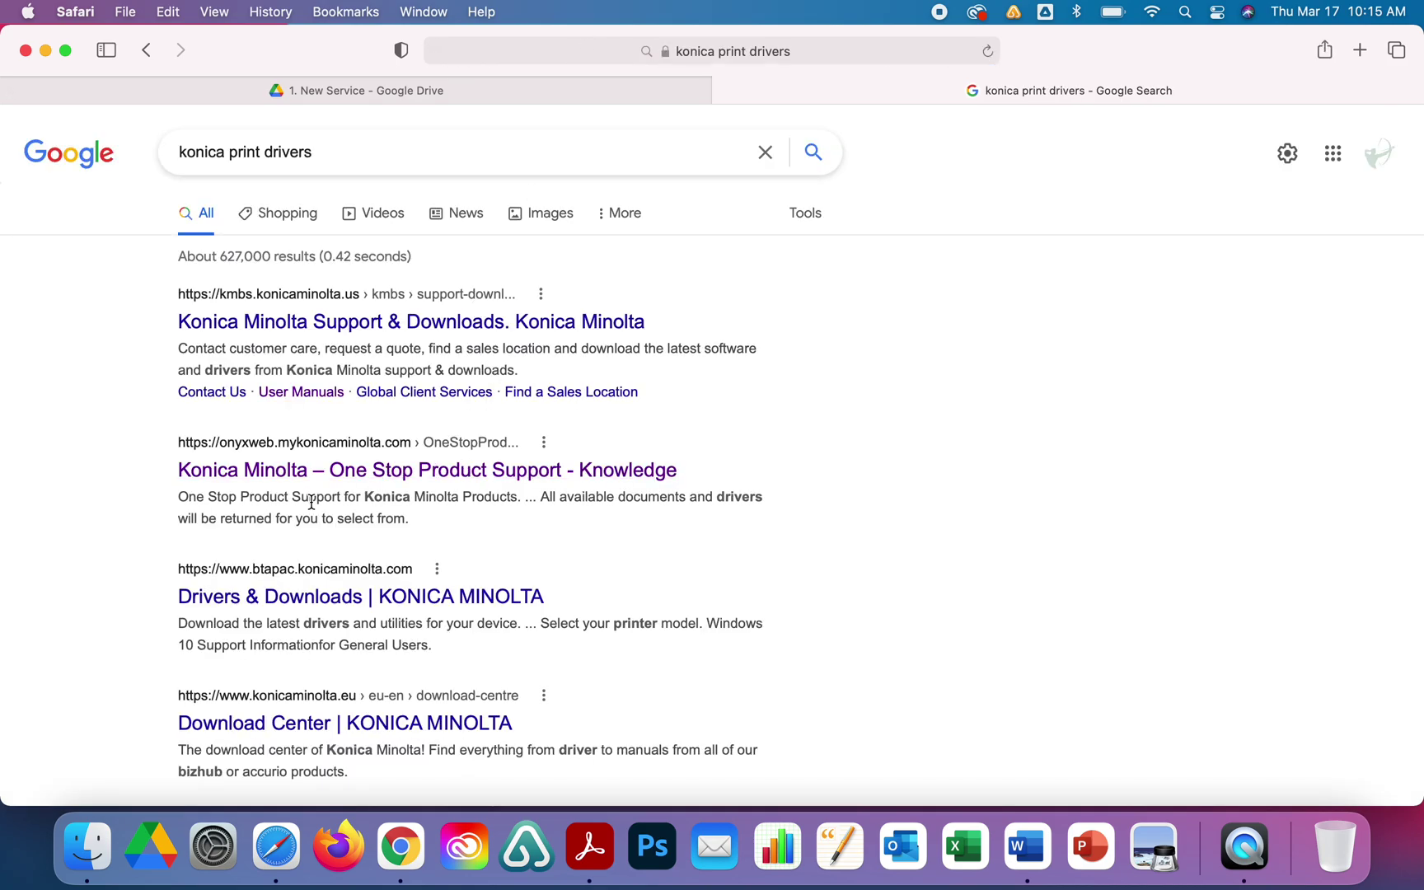
# Open One Stop Product Support, find bizhub C454e via Quick Search 'c454e', and list its drivers.
pyautogui.click(482, 472)
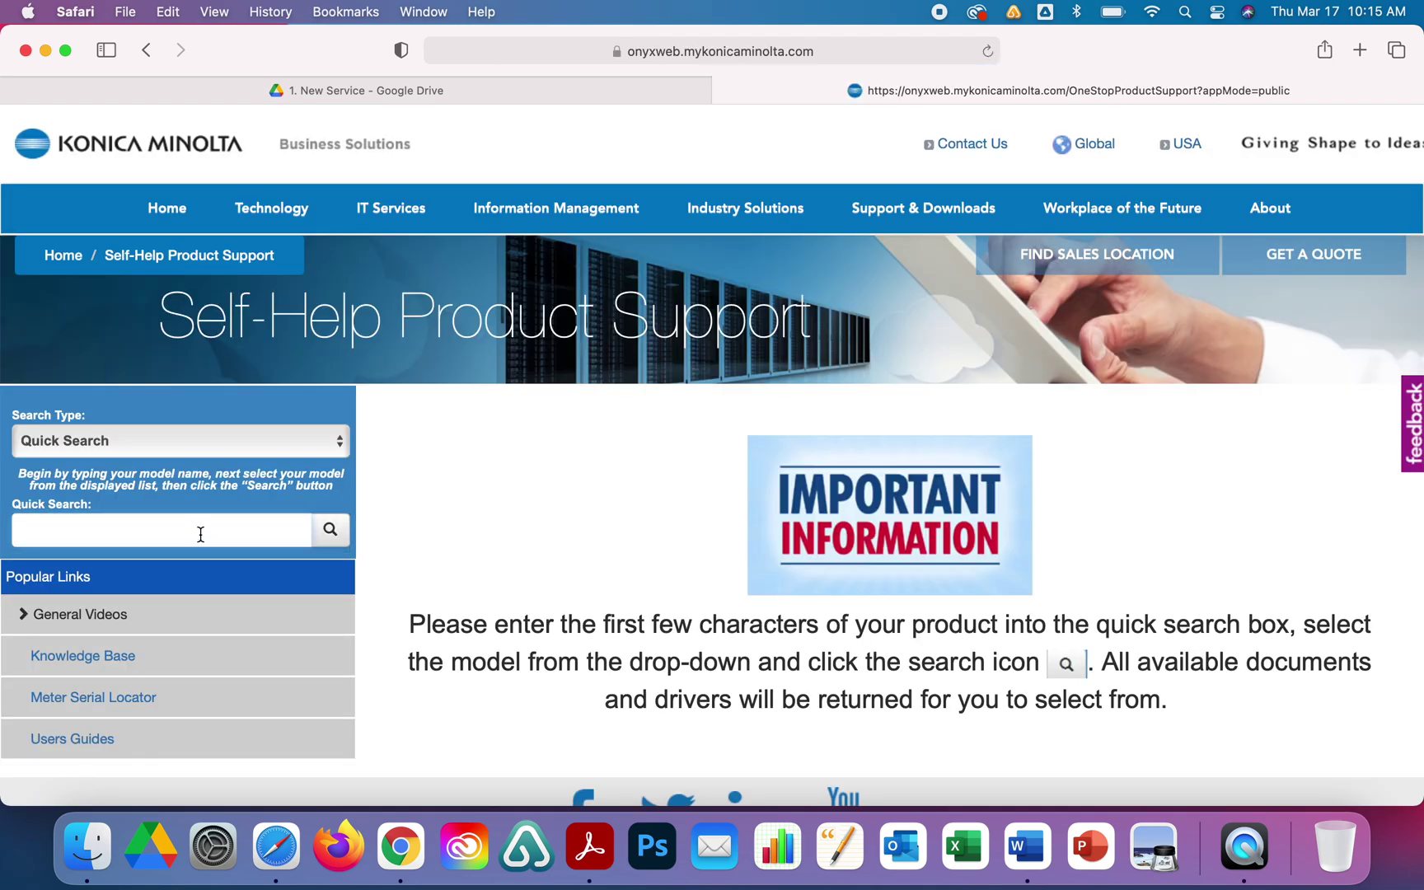
pyautogui.write('c454e')
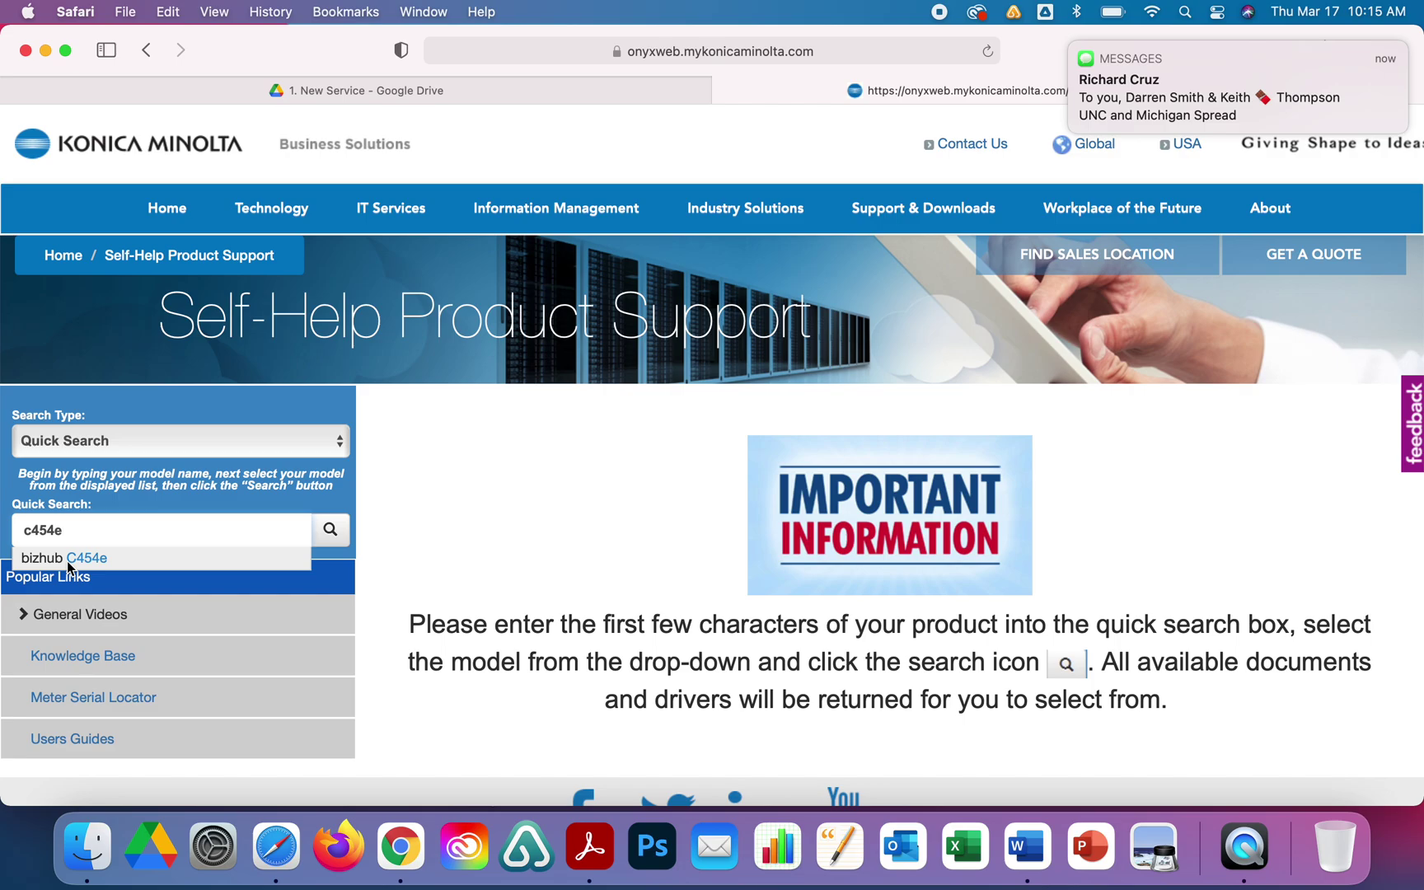
pyautogui.click(68, 563)
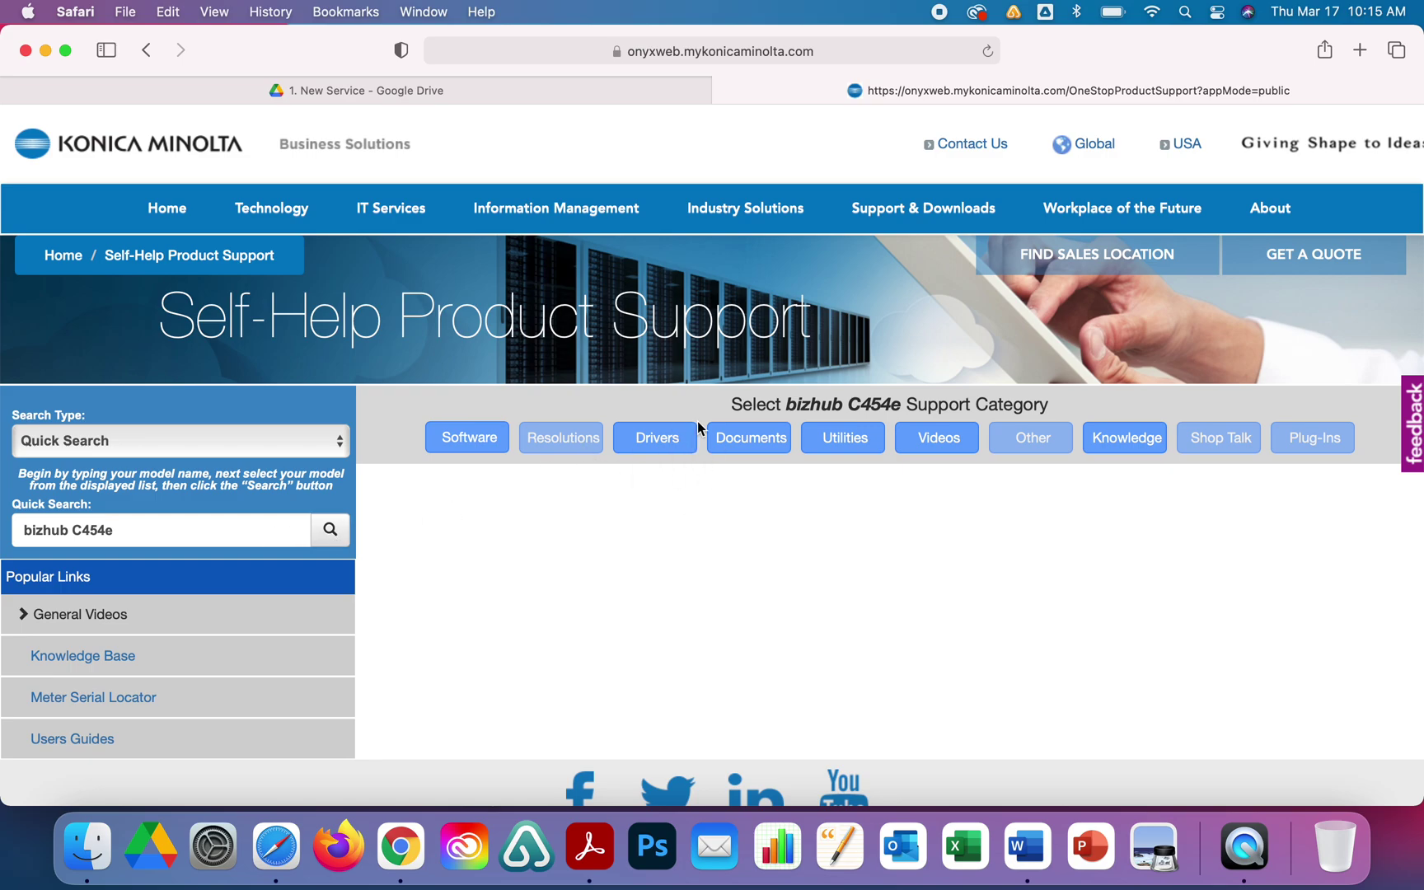
pyautogui.click(678, 438)
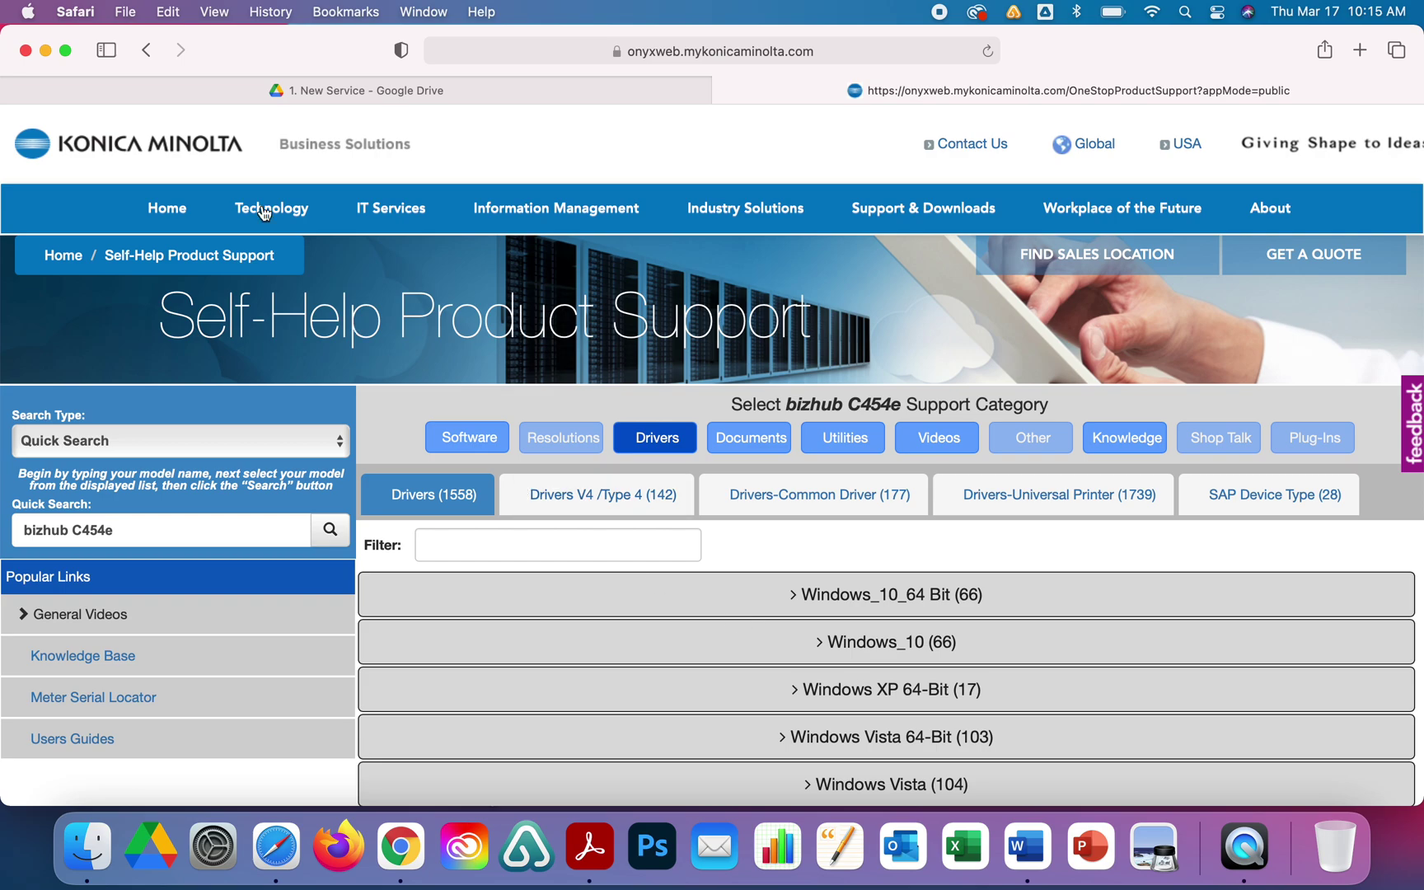
pyautogui.click(29, 13)
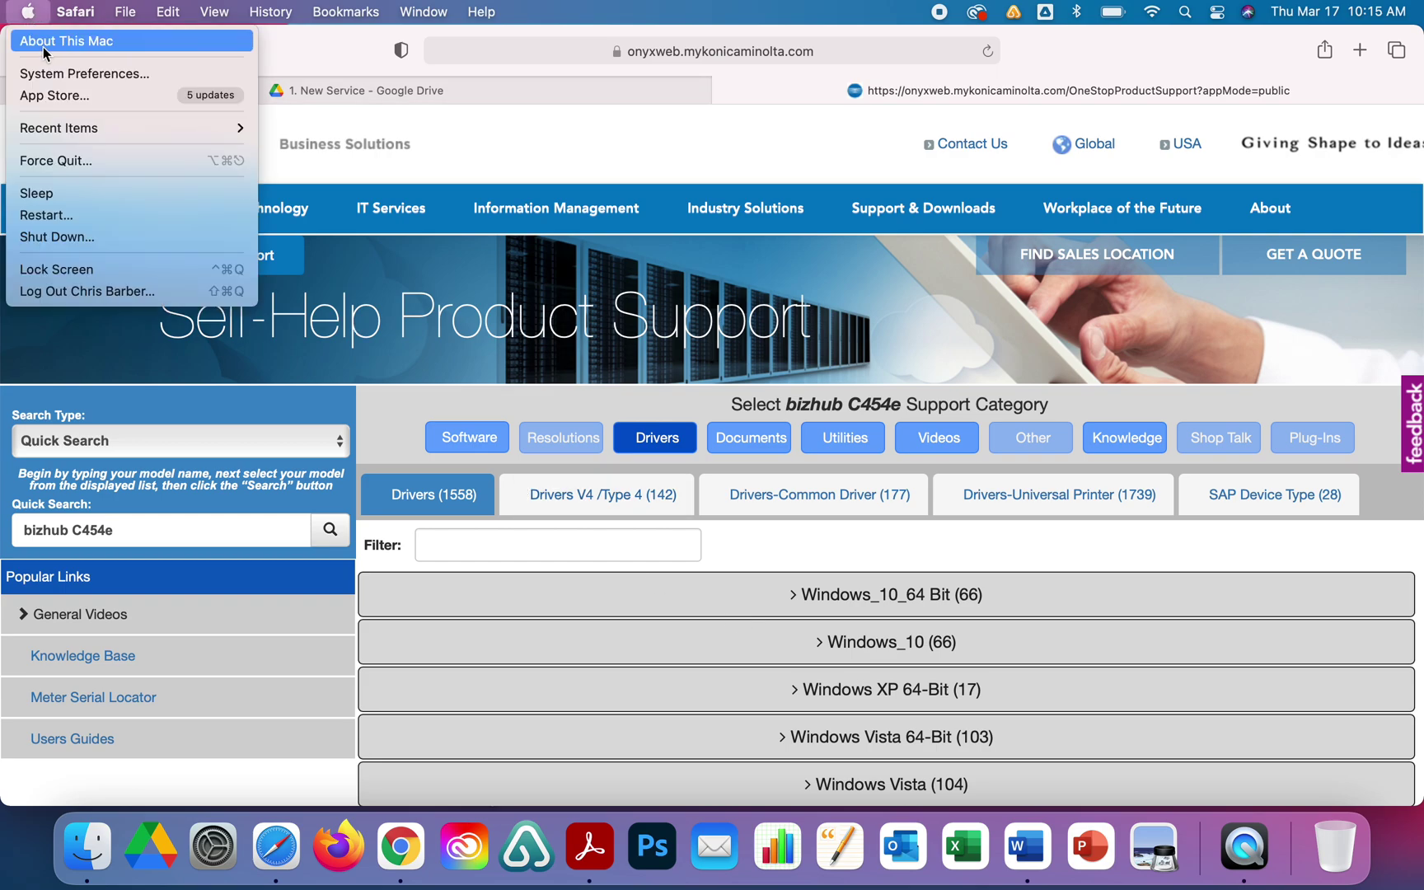
pyautogui.click(44, 47)
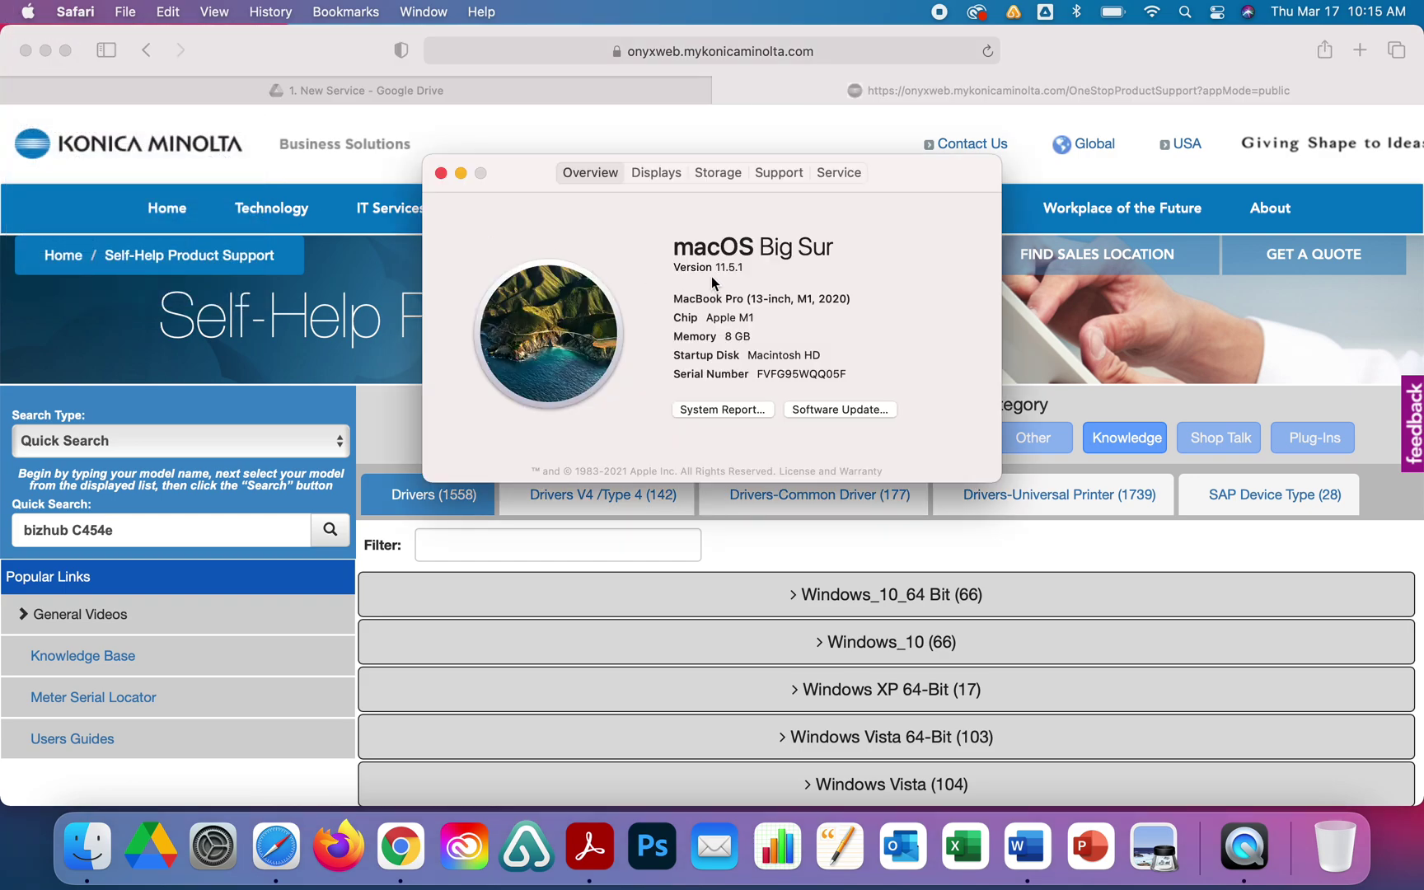
pyautogui.click(442, 173)
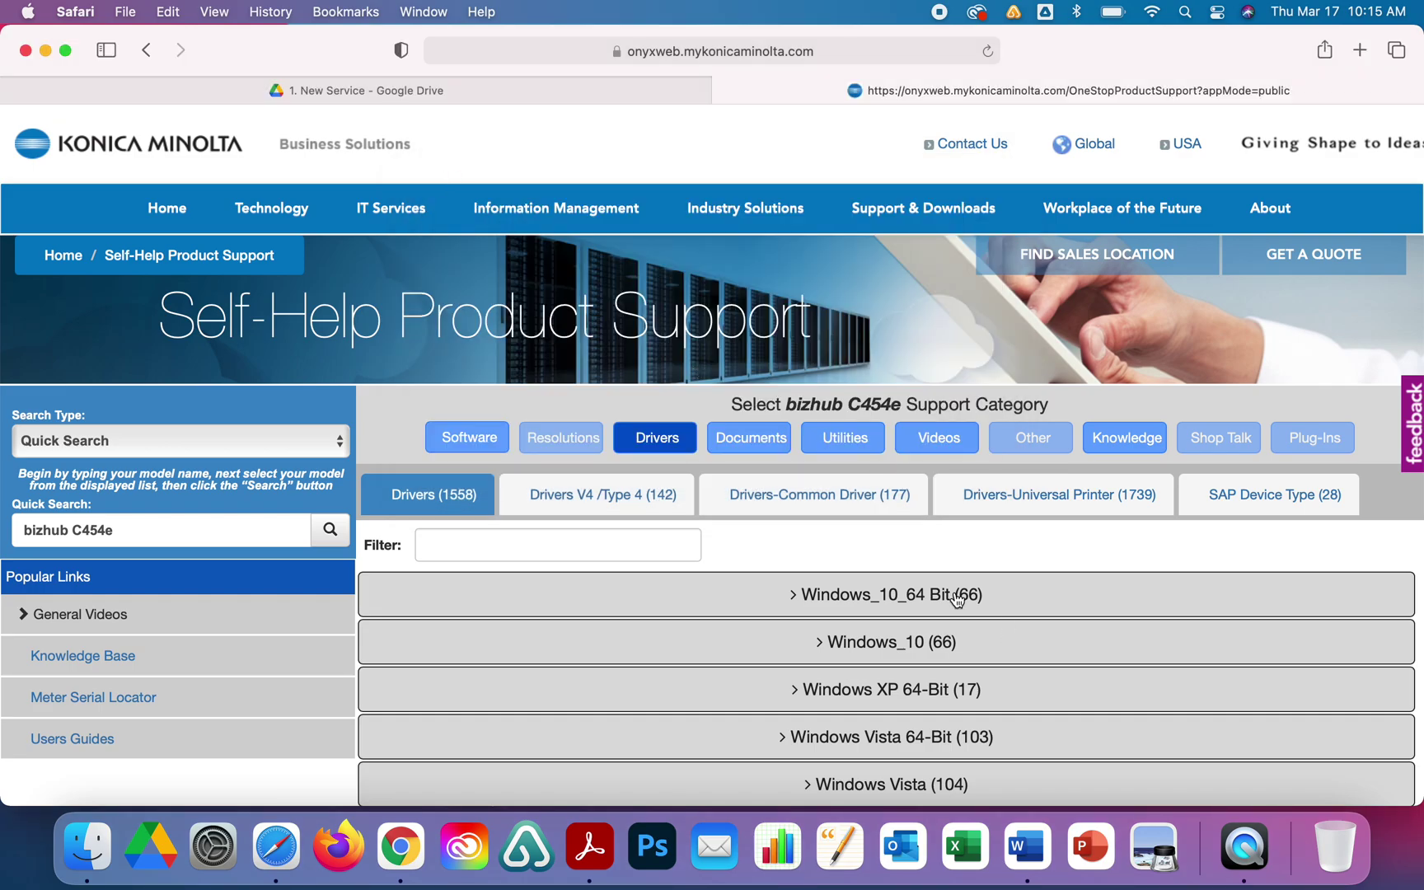
# Expand MacOS Big Sur 11.x and download C554 C364_Series_v5.10.0A_Letter.zip.
pyautogui.scroll(-5, 954, 594)
pyautogui.scroll(-10, 956, 599)
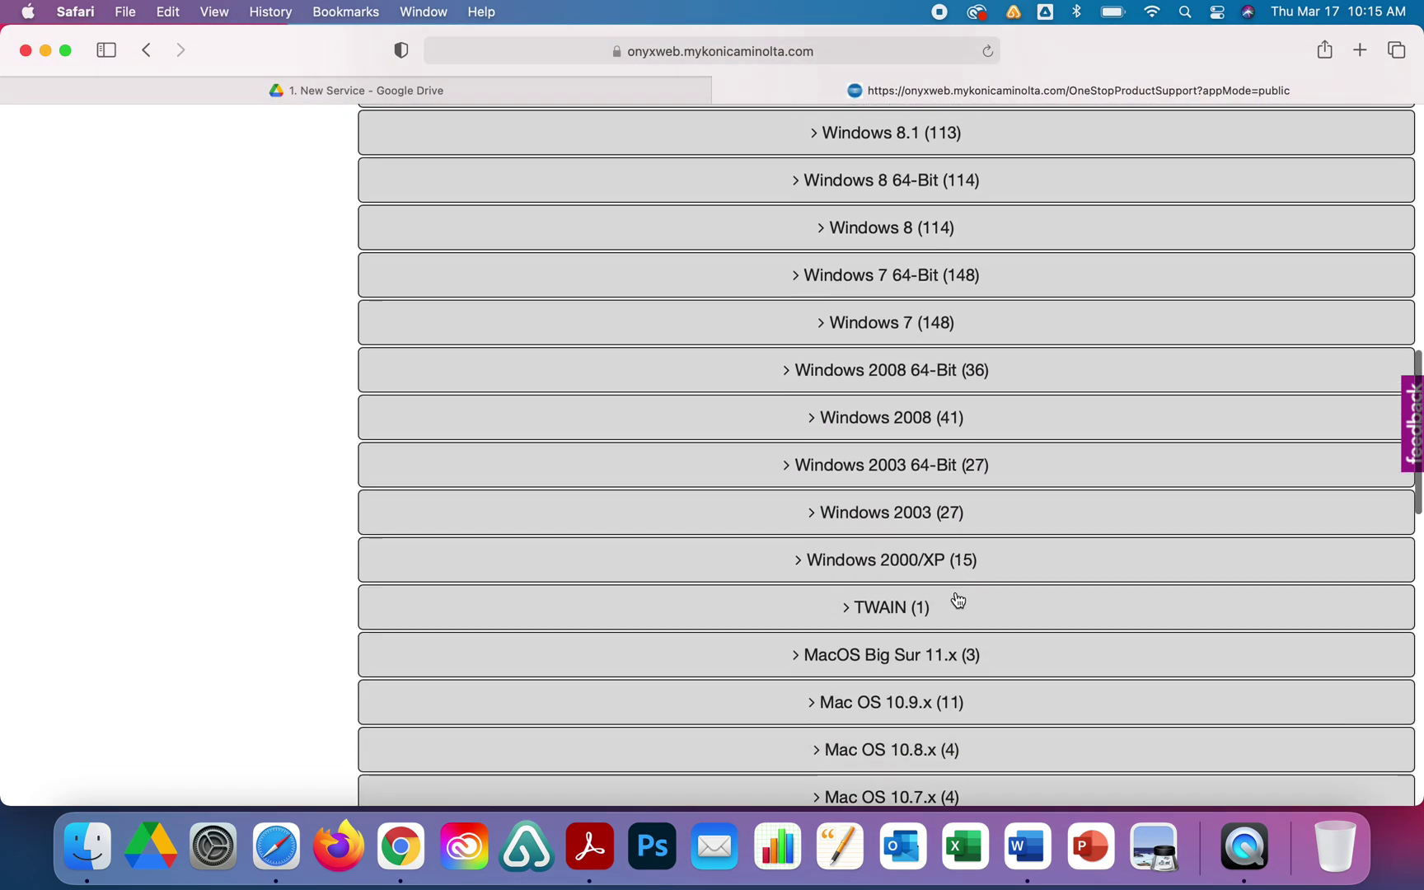
pyautogui.scroll(-4, 958, 600)
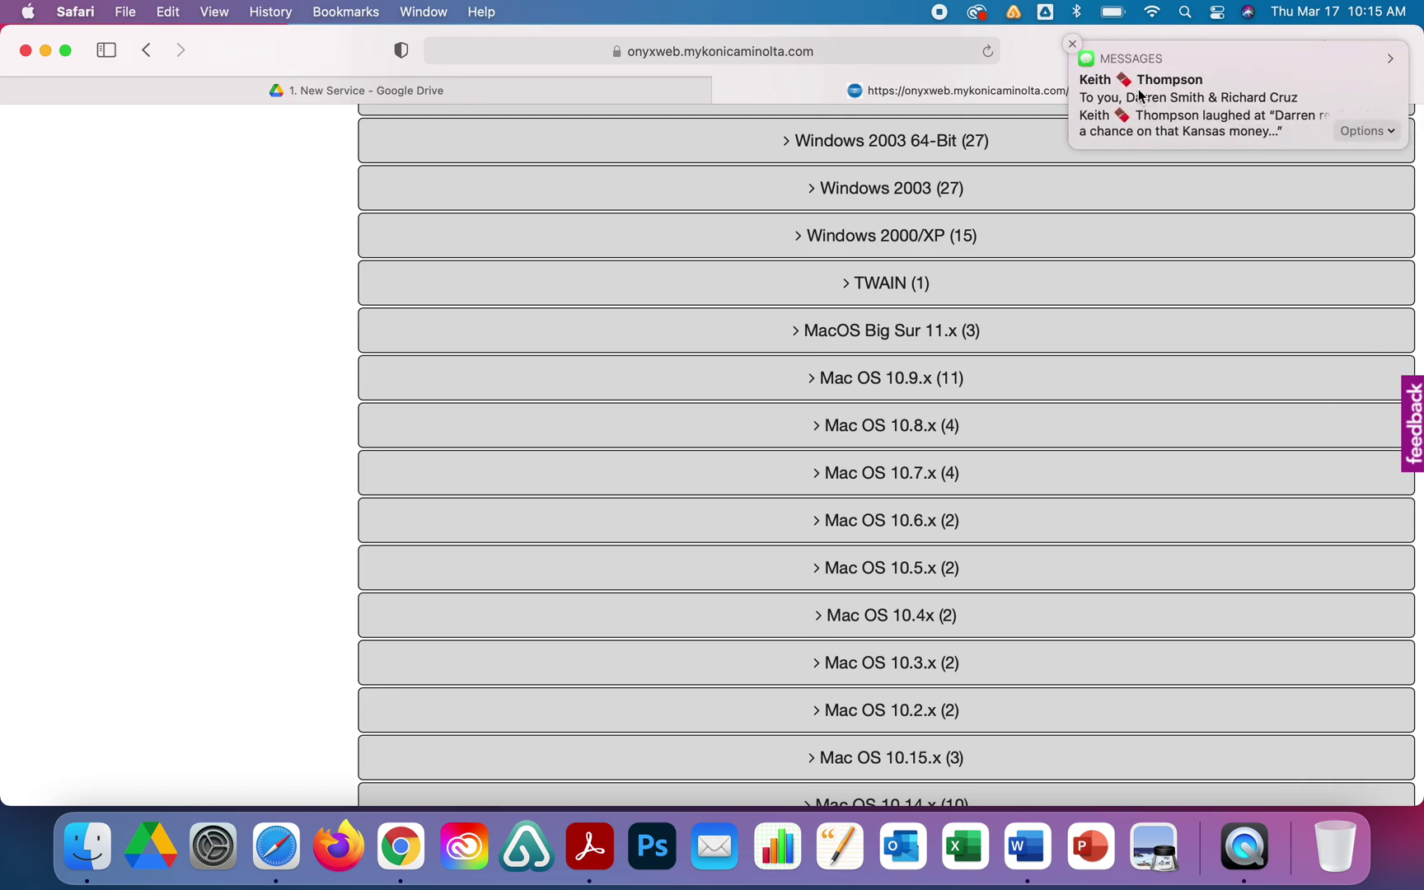
pyautogui.click(795, 331)
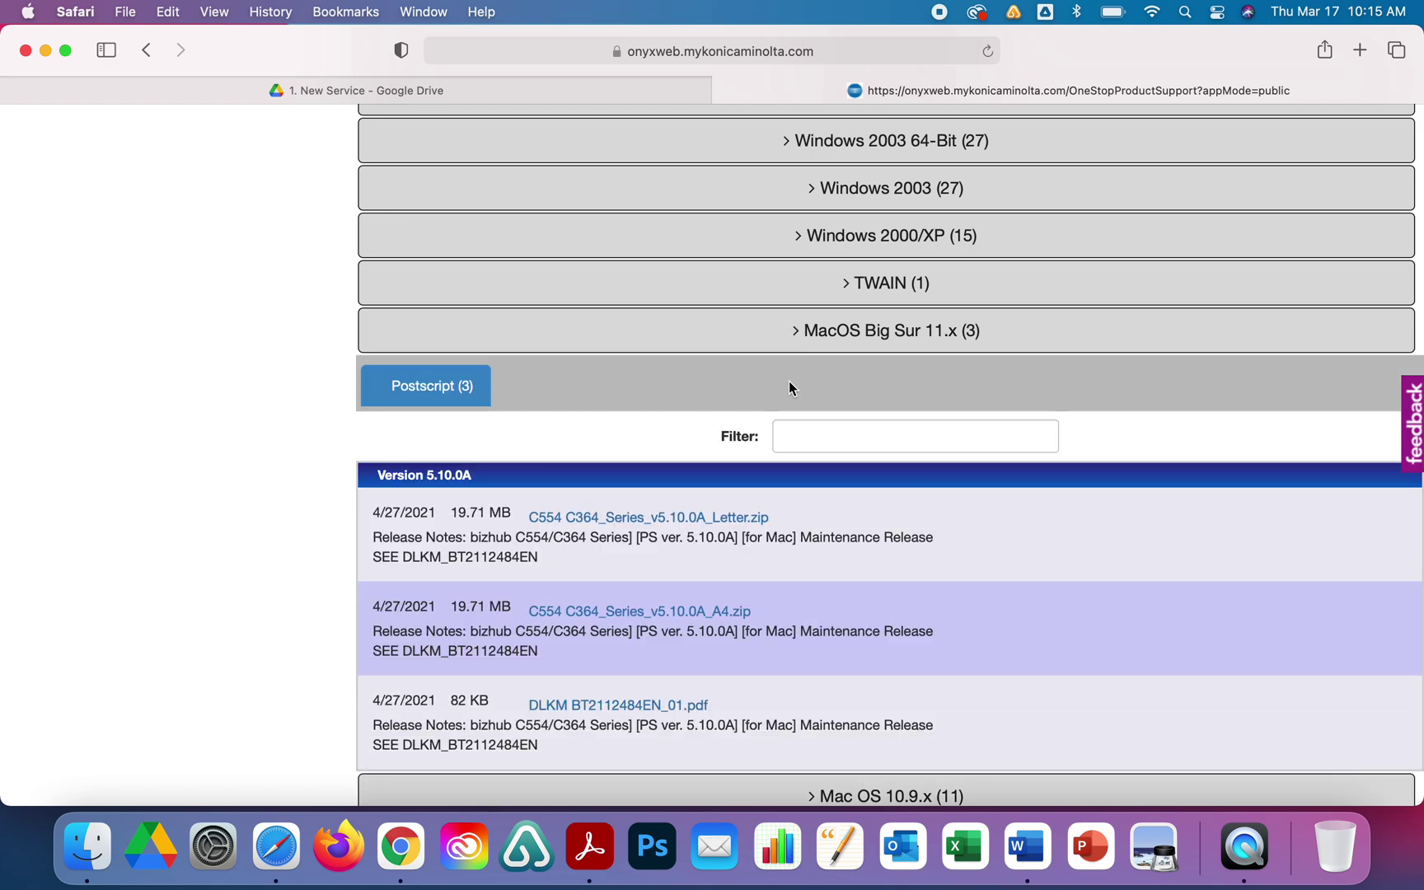
pyautogui.scroll(-1, 832, 553)
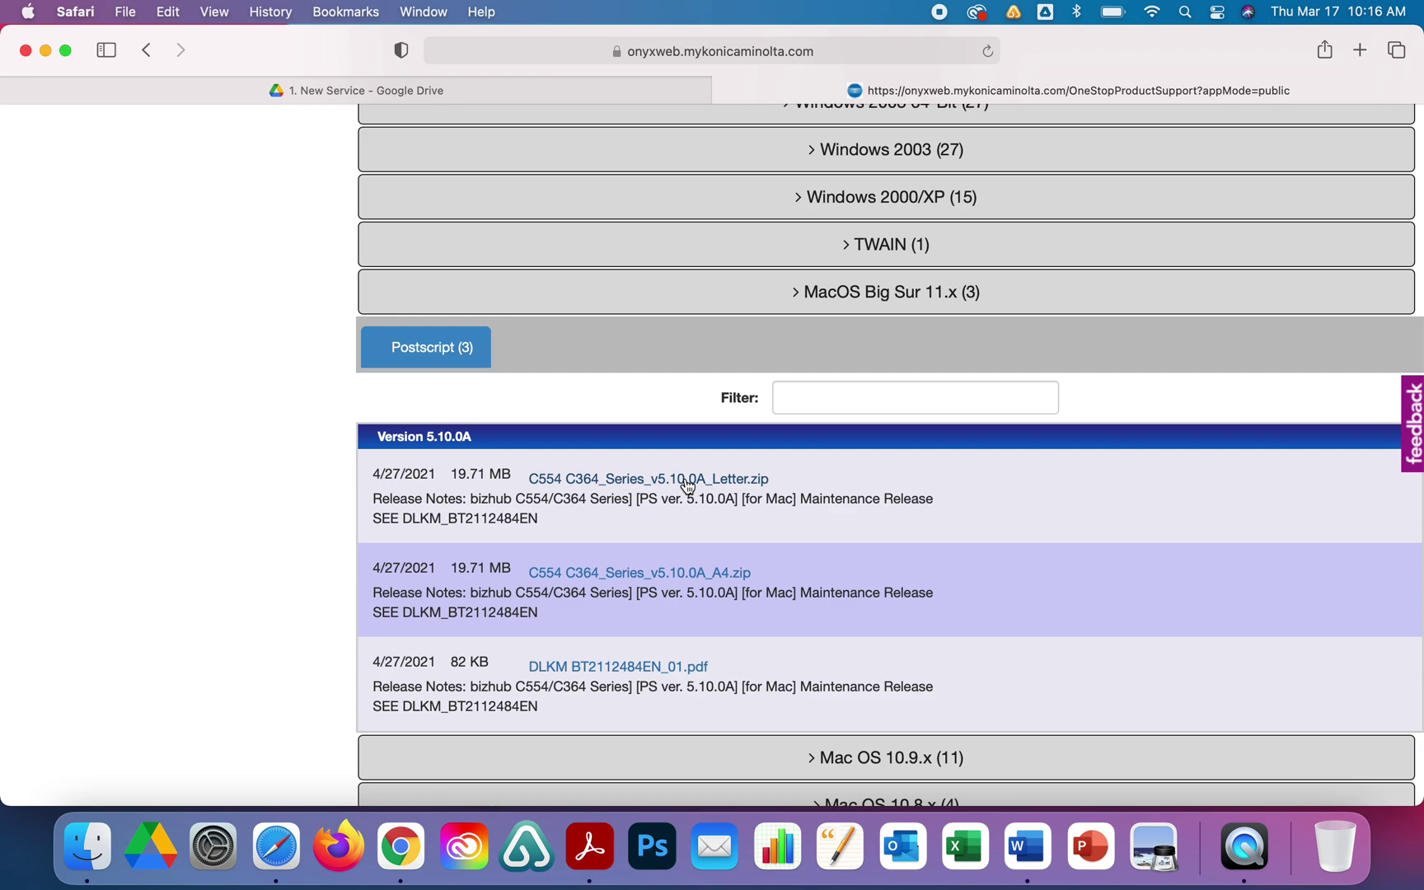
pyautogui.click(688, 481)
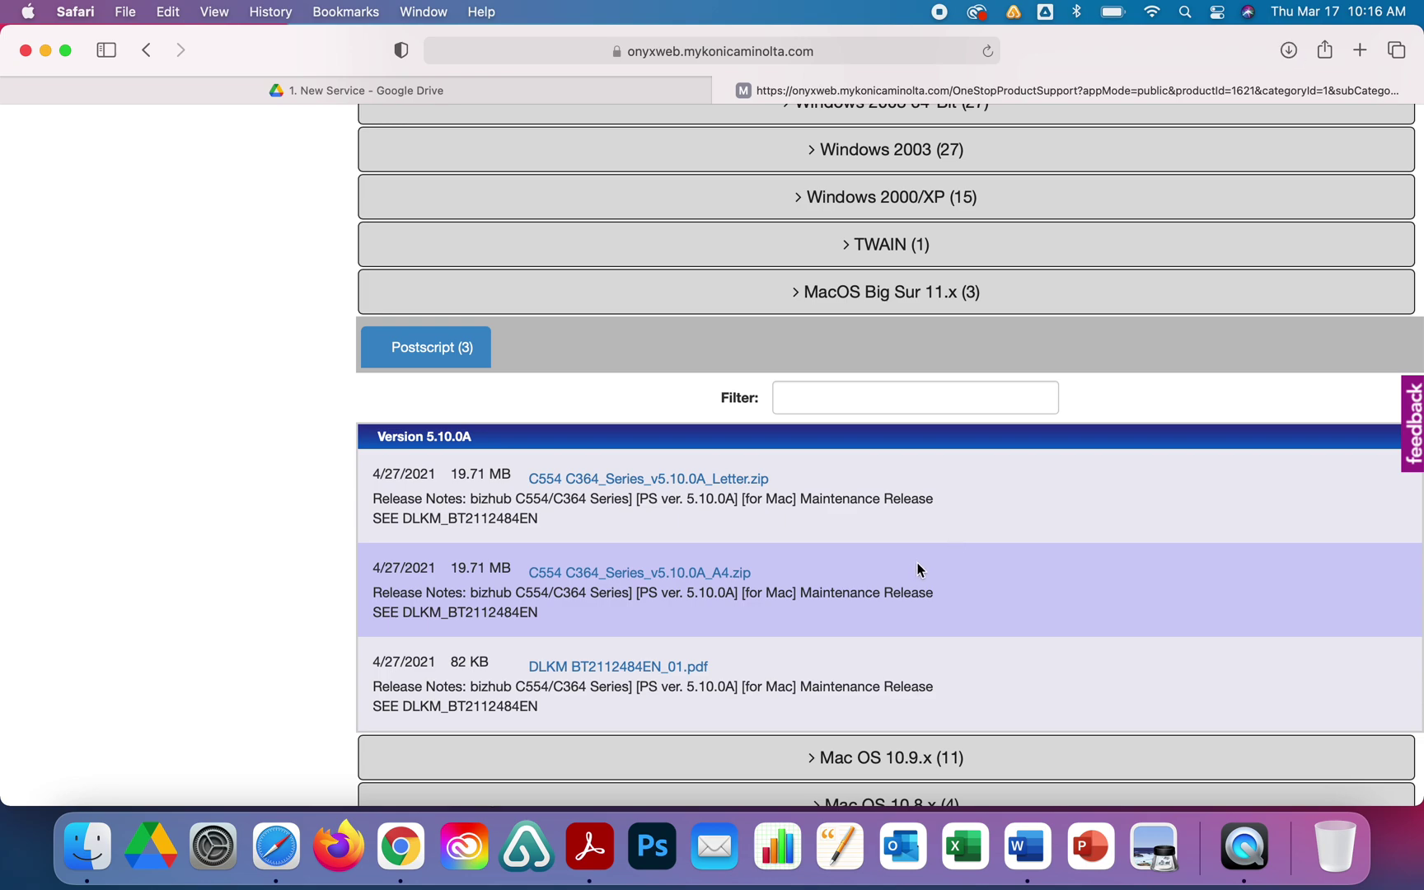
pyautogui.click(1288, 51)
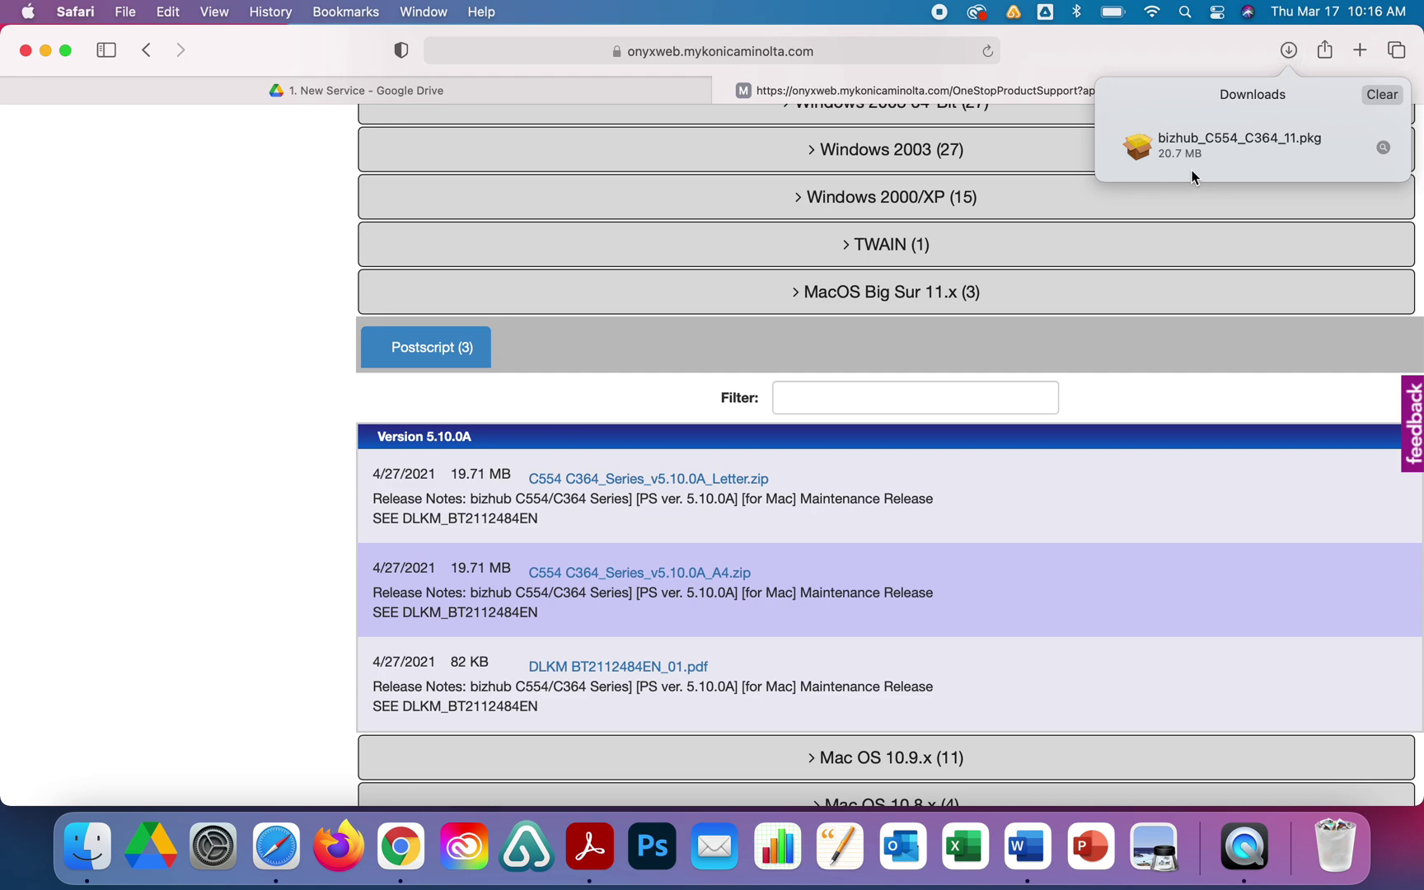
# Run the bizhub C554/C364 PS driver package, agreeing to the license and authorising with the admin password.
pyautogui.doubleClick(1200, 146)
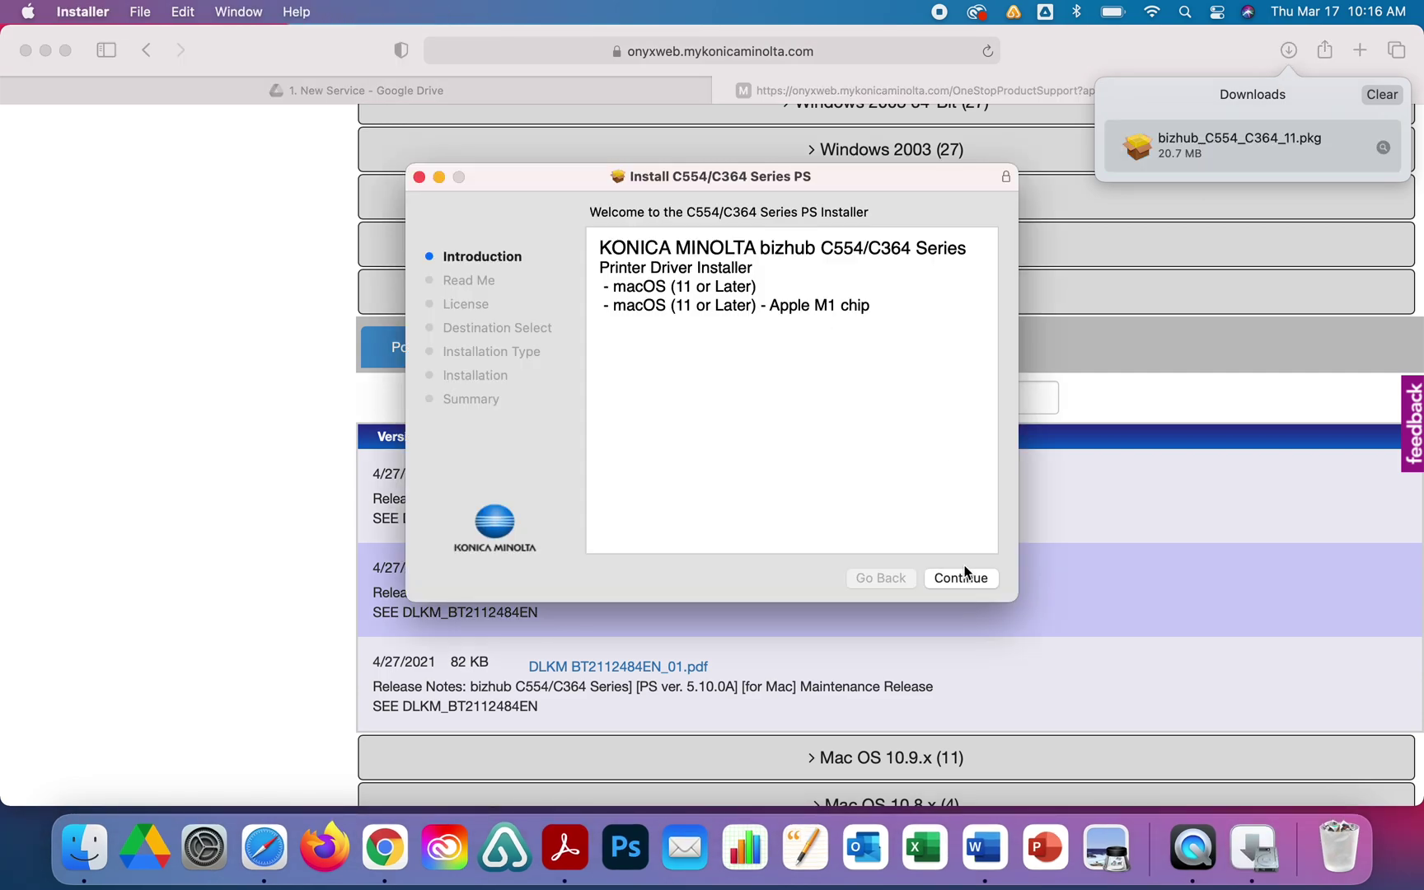
pyautogui.click(961, 578)
pyautogui.click(961, 578)
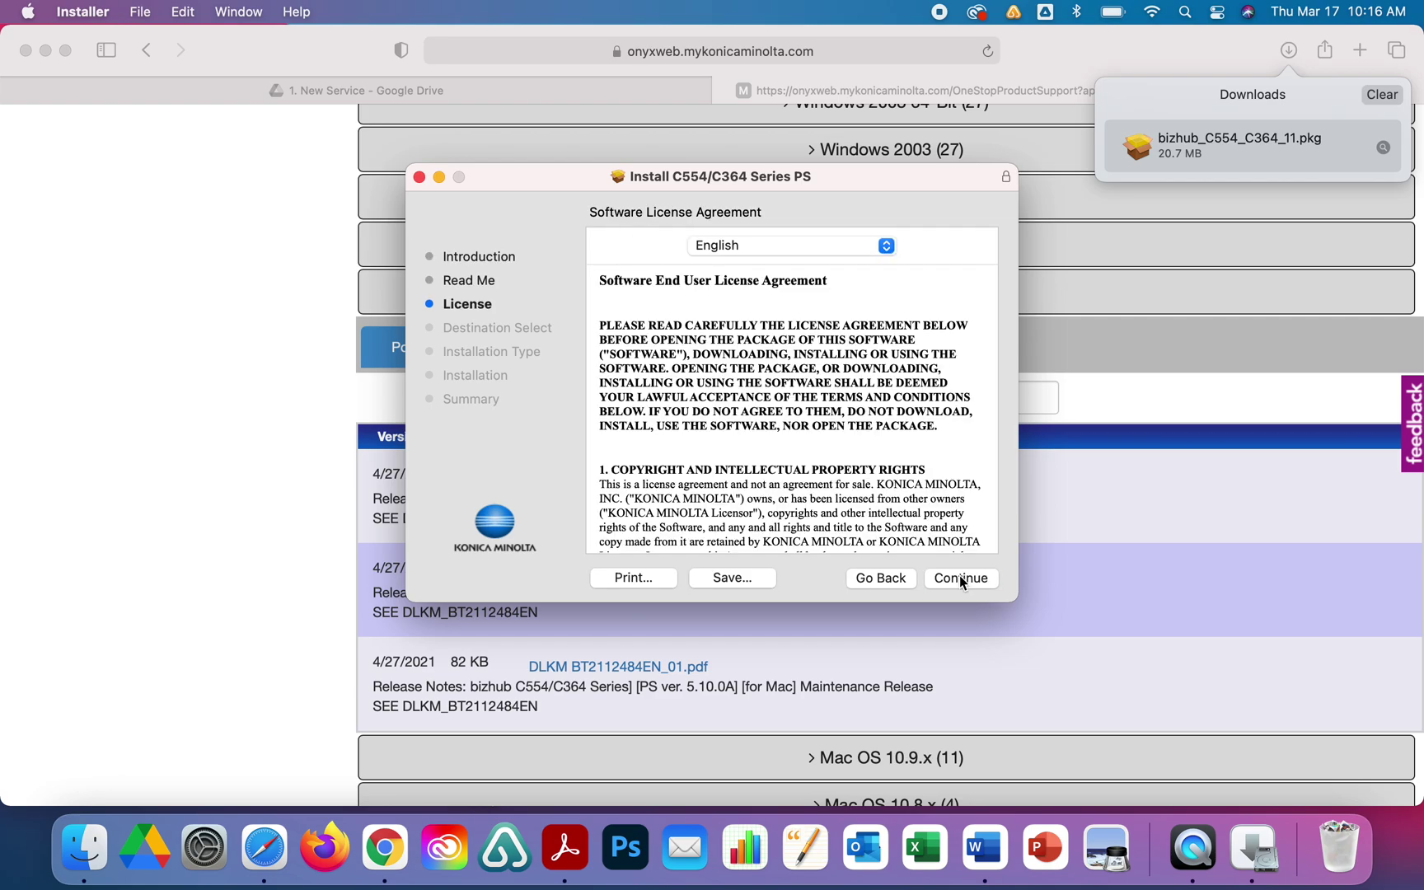
pyautogui.click(961, 577)
pyautogui.click(935, 445)
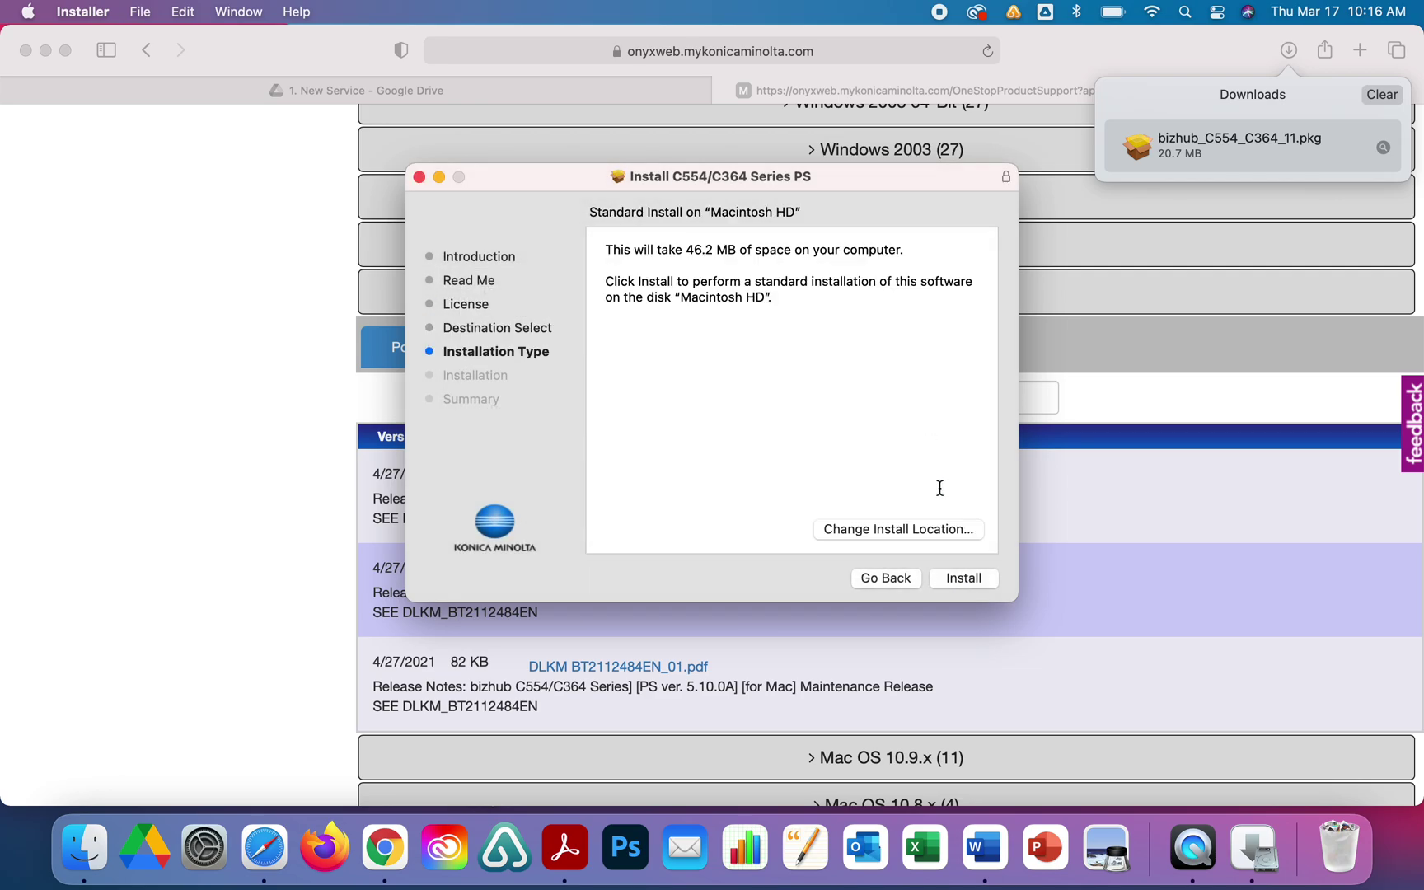
pyautogui.click(959, 578)
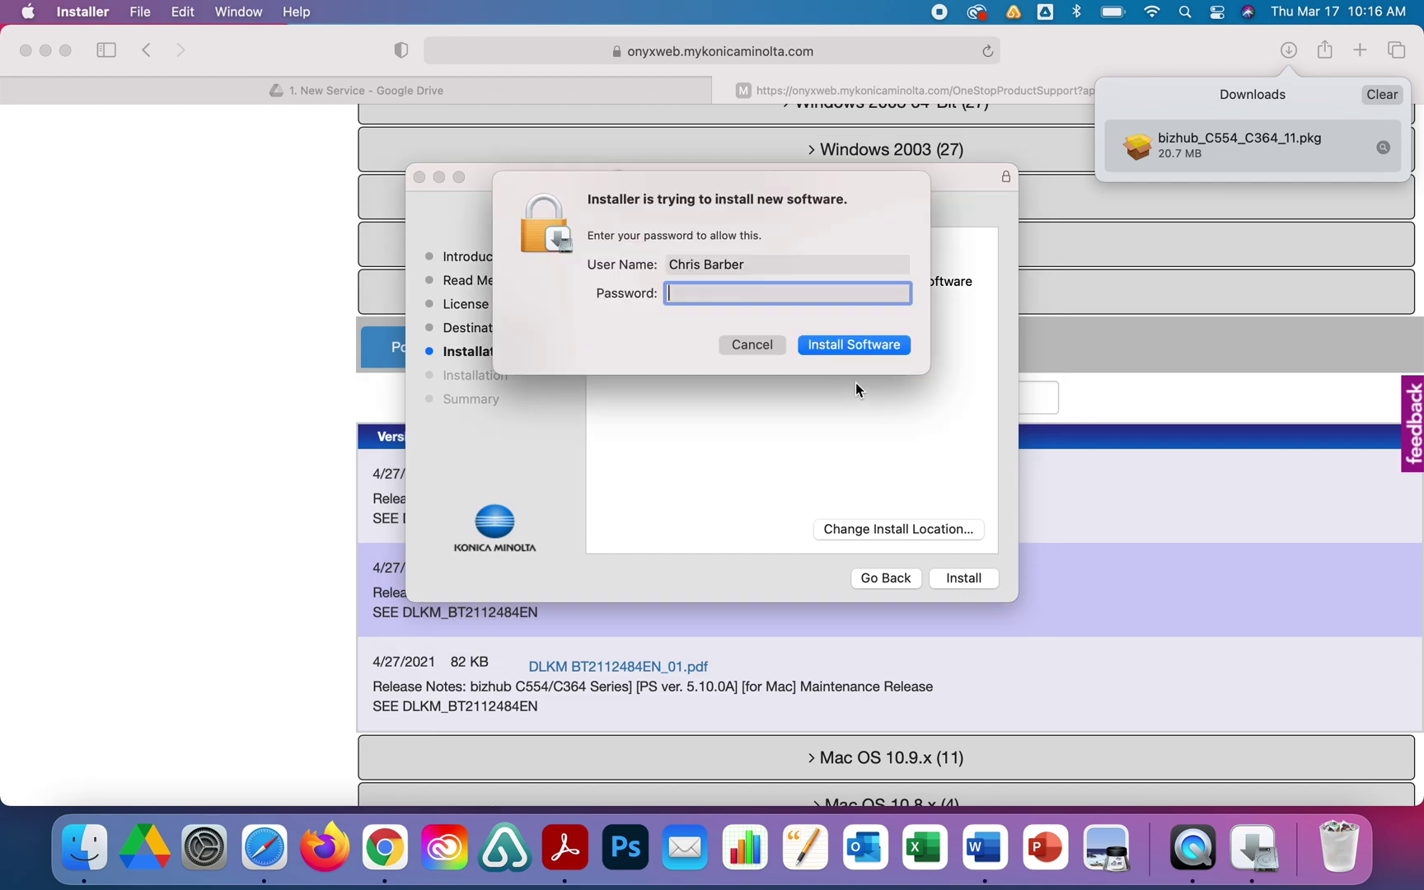
pyautogui.write('••••••••')
pyautogui.press('Return')
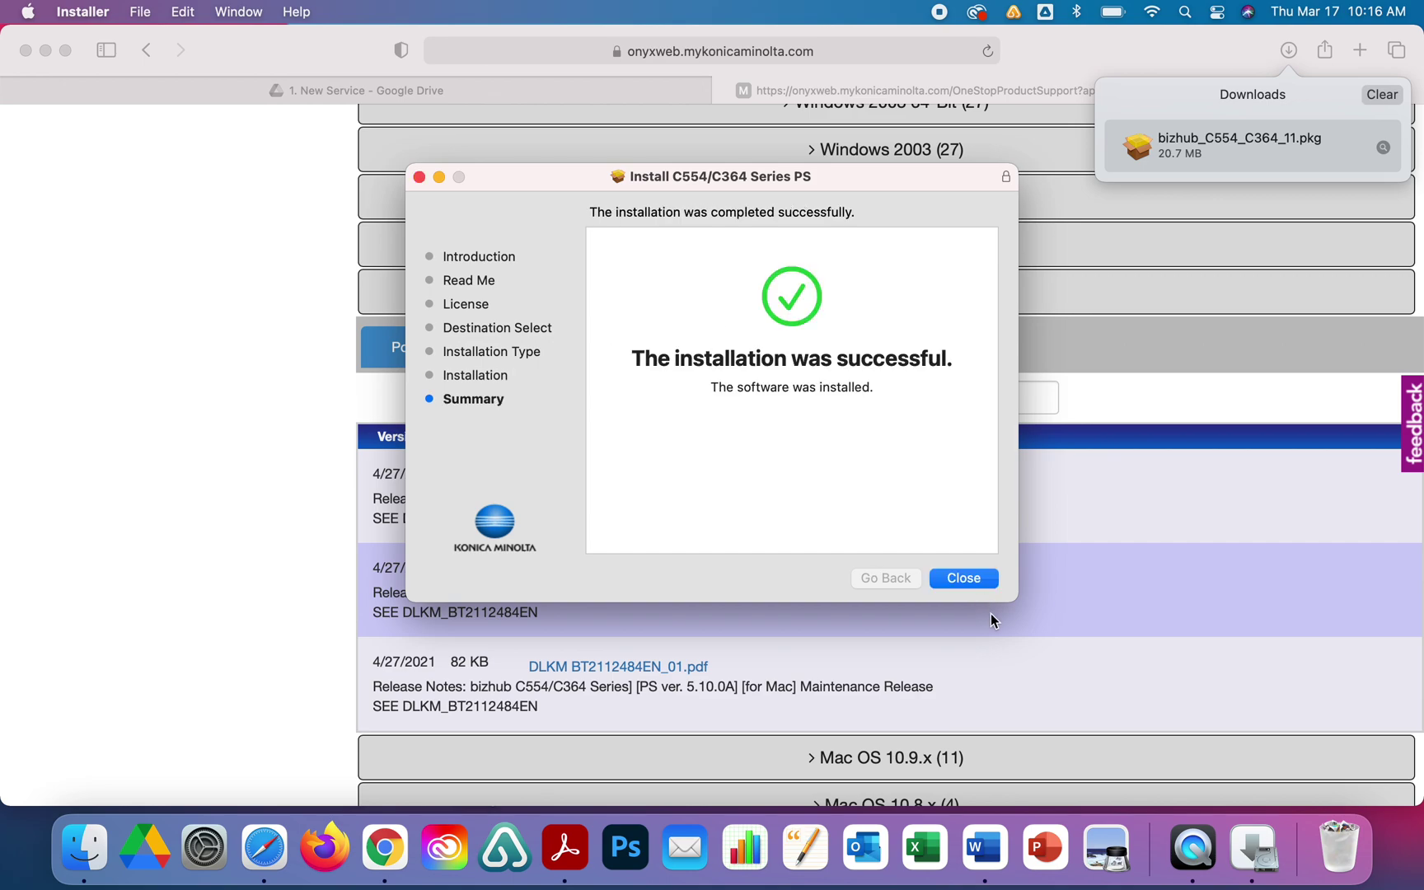
# Close the finished installer and move the driver package to the Trash.
pyautogui.click(980, 584)
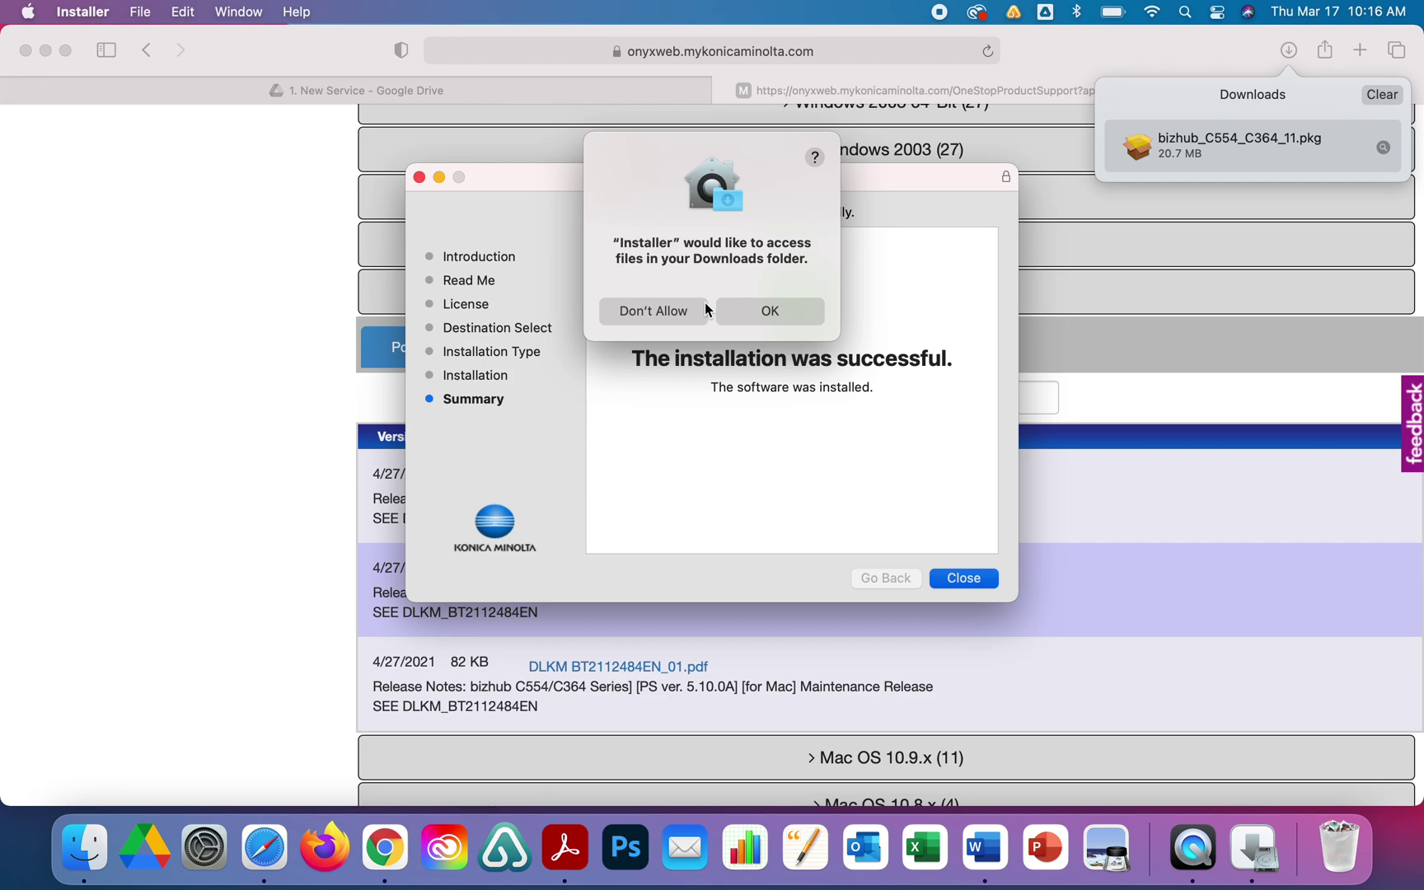
pyautogui.click(765, 318)
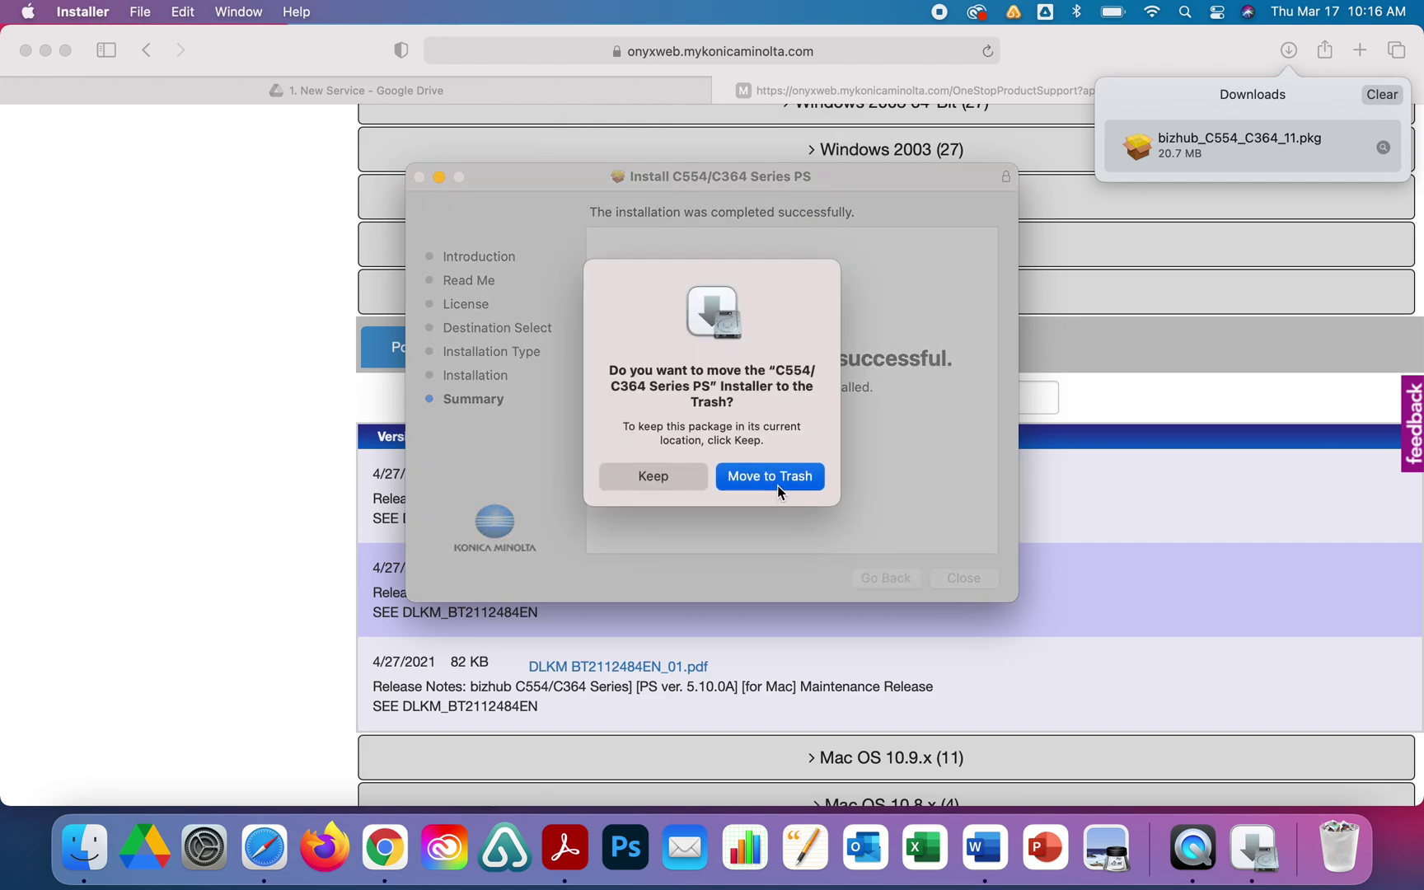
pyautogui.click(769, 476)
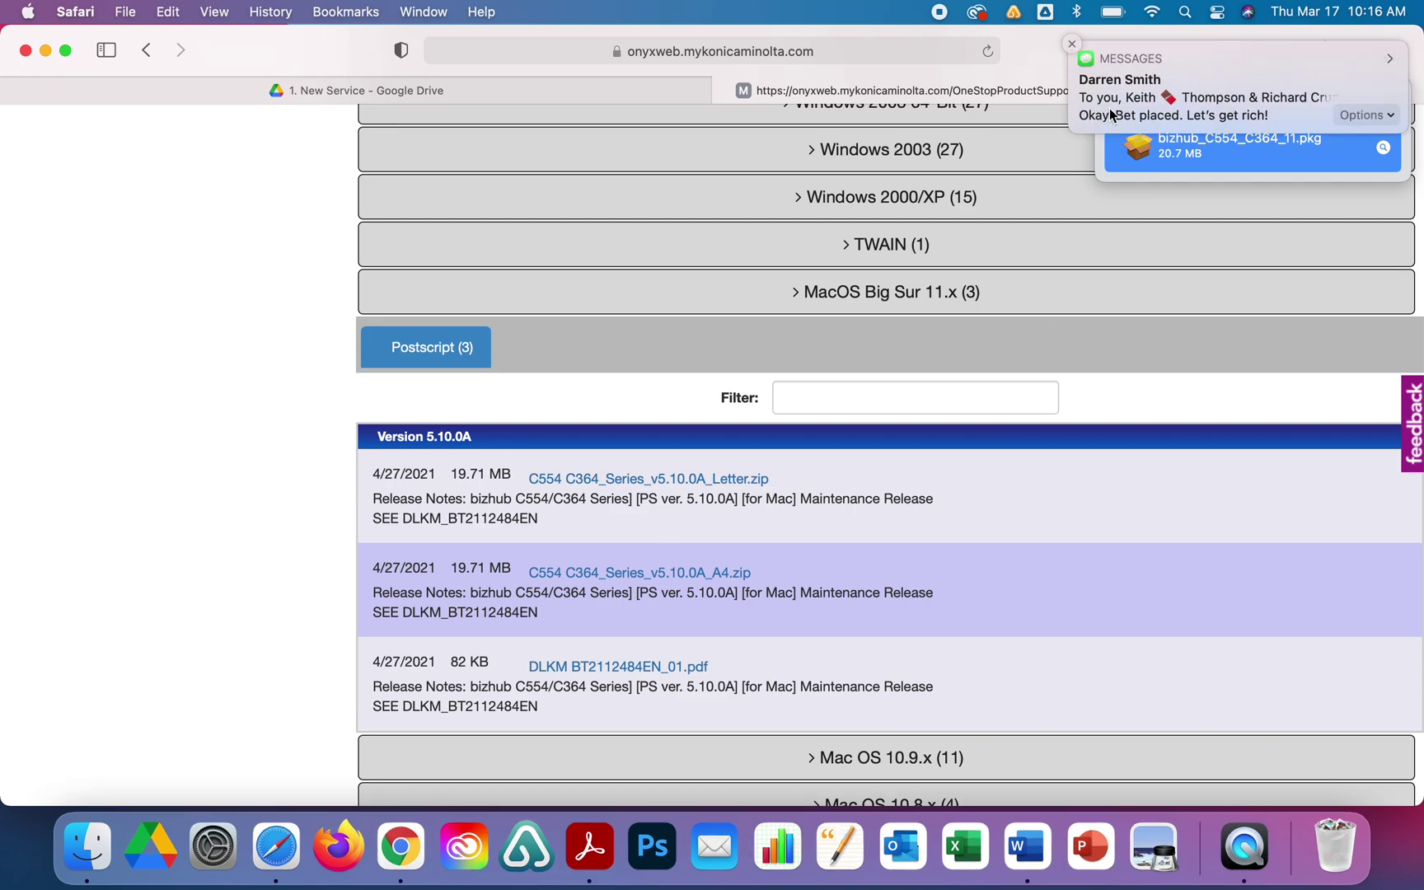
# Open Printers & Scanners in System Preferences and start adding a new printer.
pyautogui.click(206, 849)
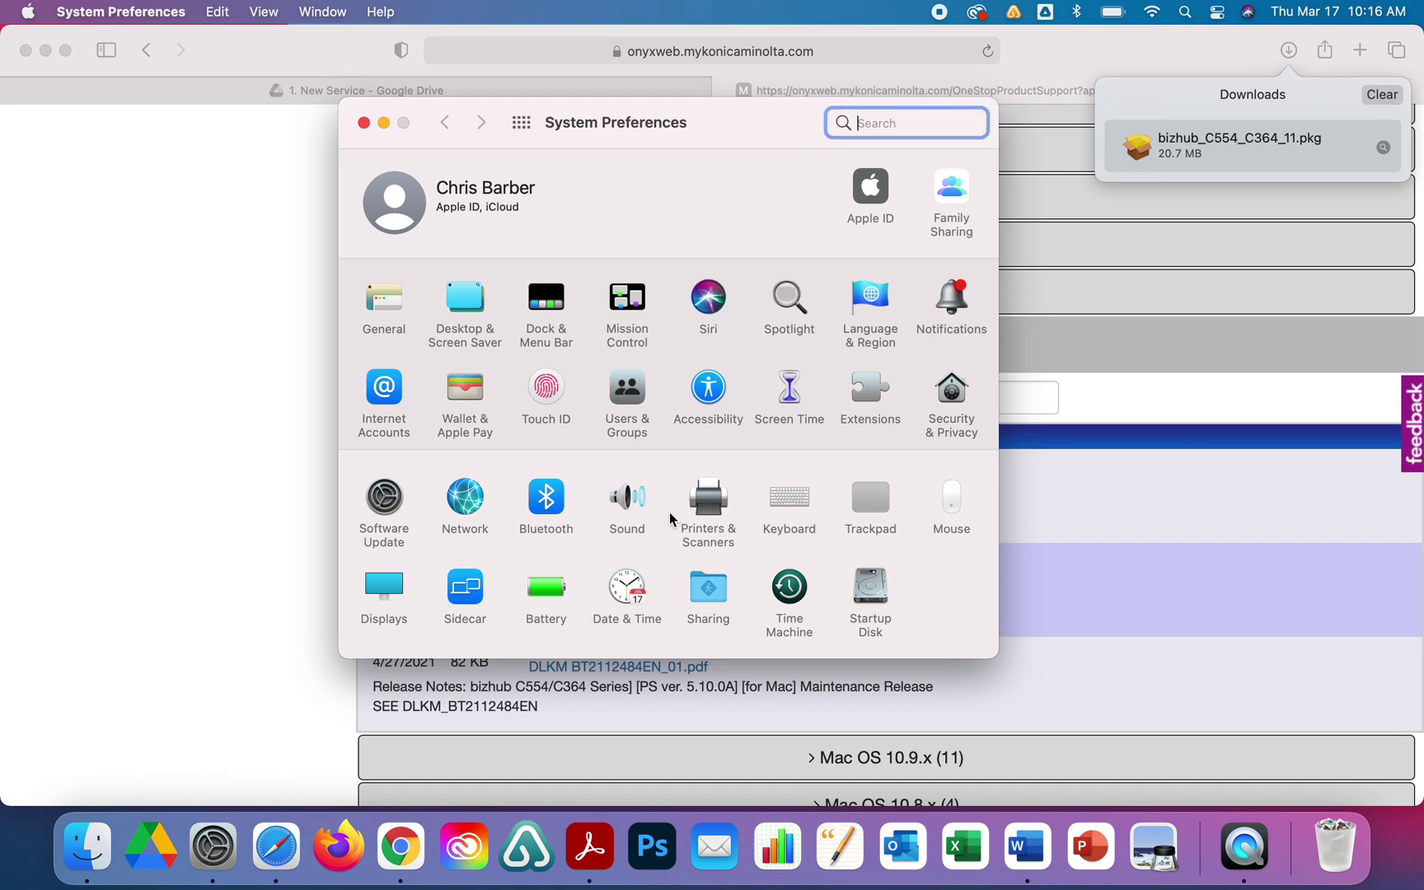
pyautogui.click(706, 505)
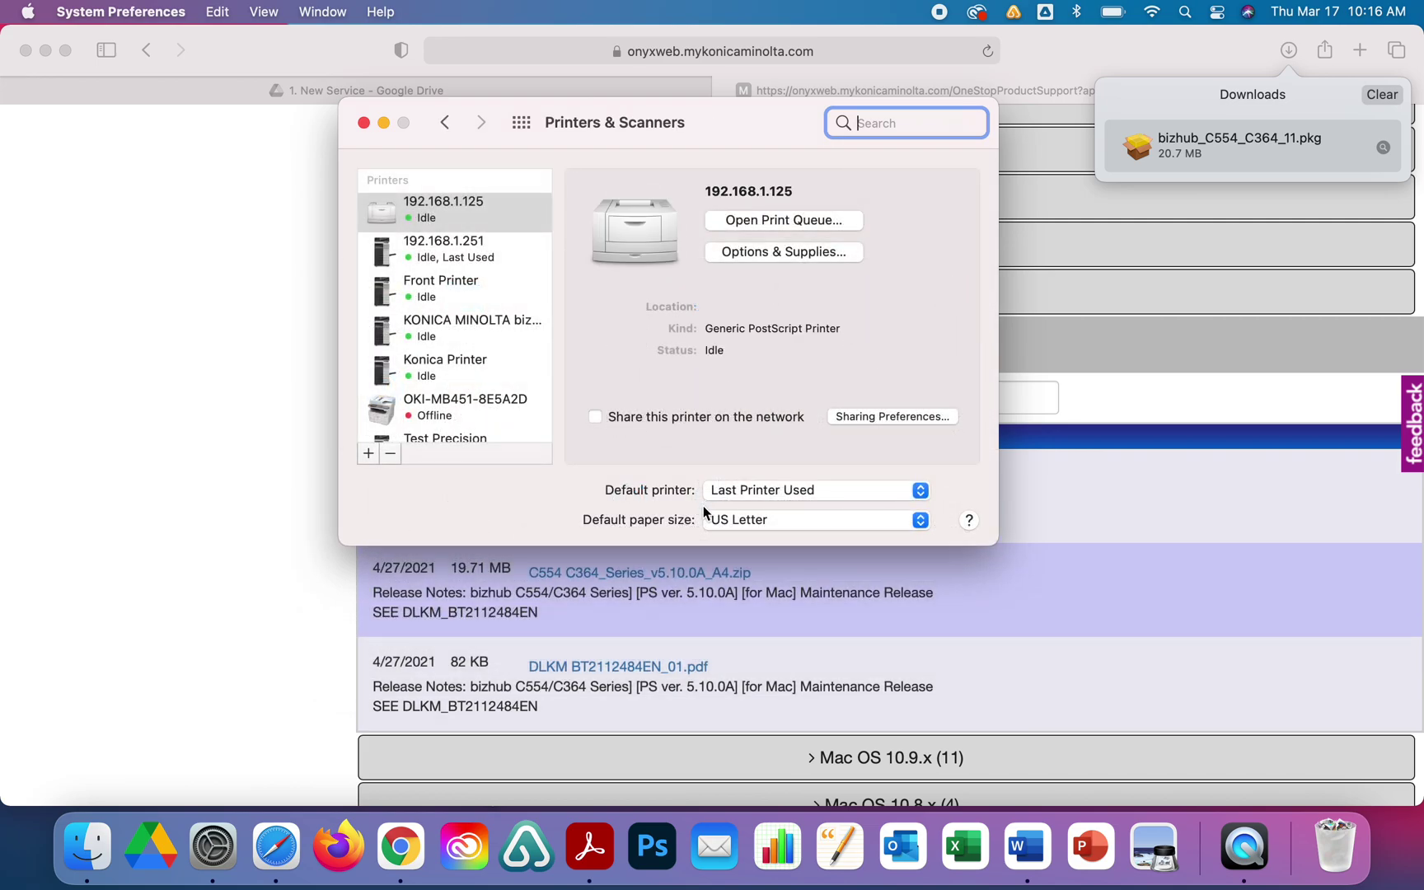
pyautogui.click(368, 454)
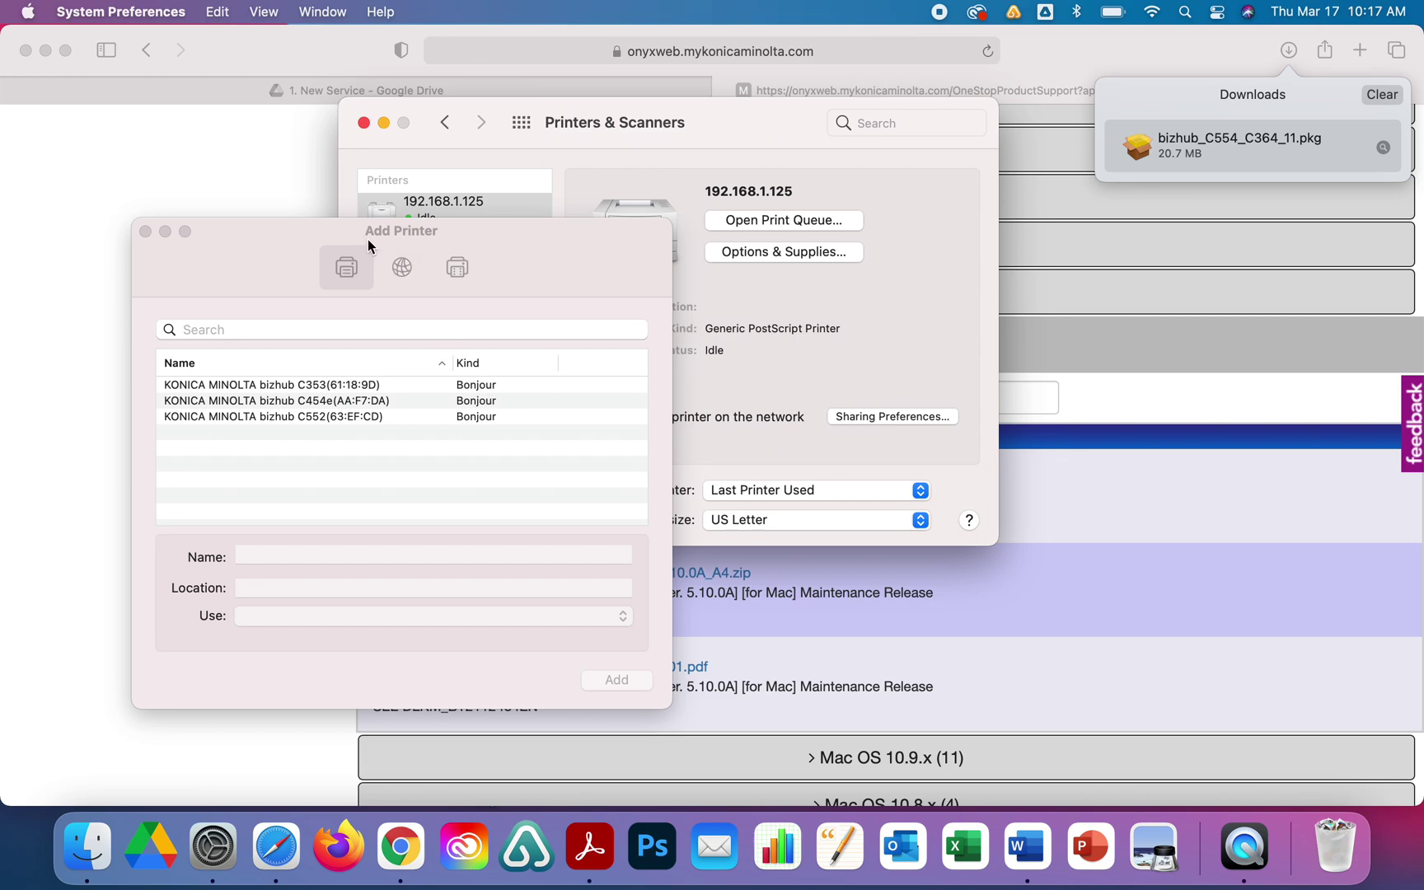
# Add a printer by IP address 192.168.1.145, keeping the Line Printer Daemon - LPD protocol.
pyautogui.click(402, 269)
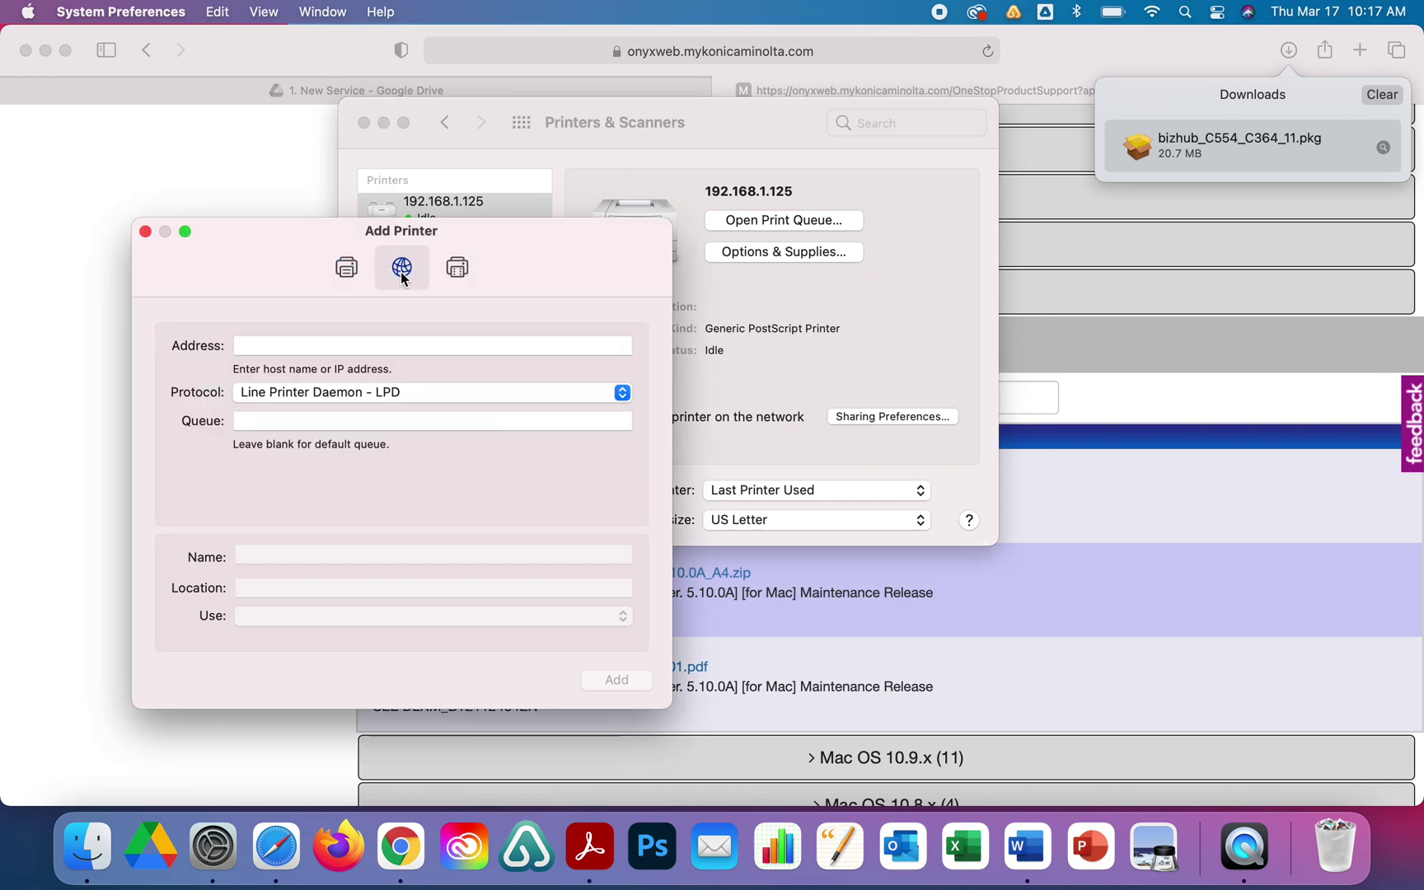
pyautogui.click(323, 349)
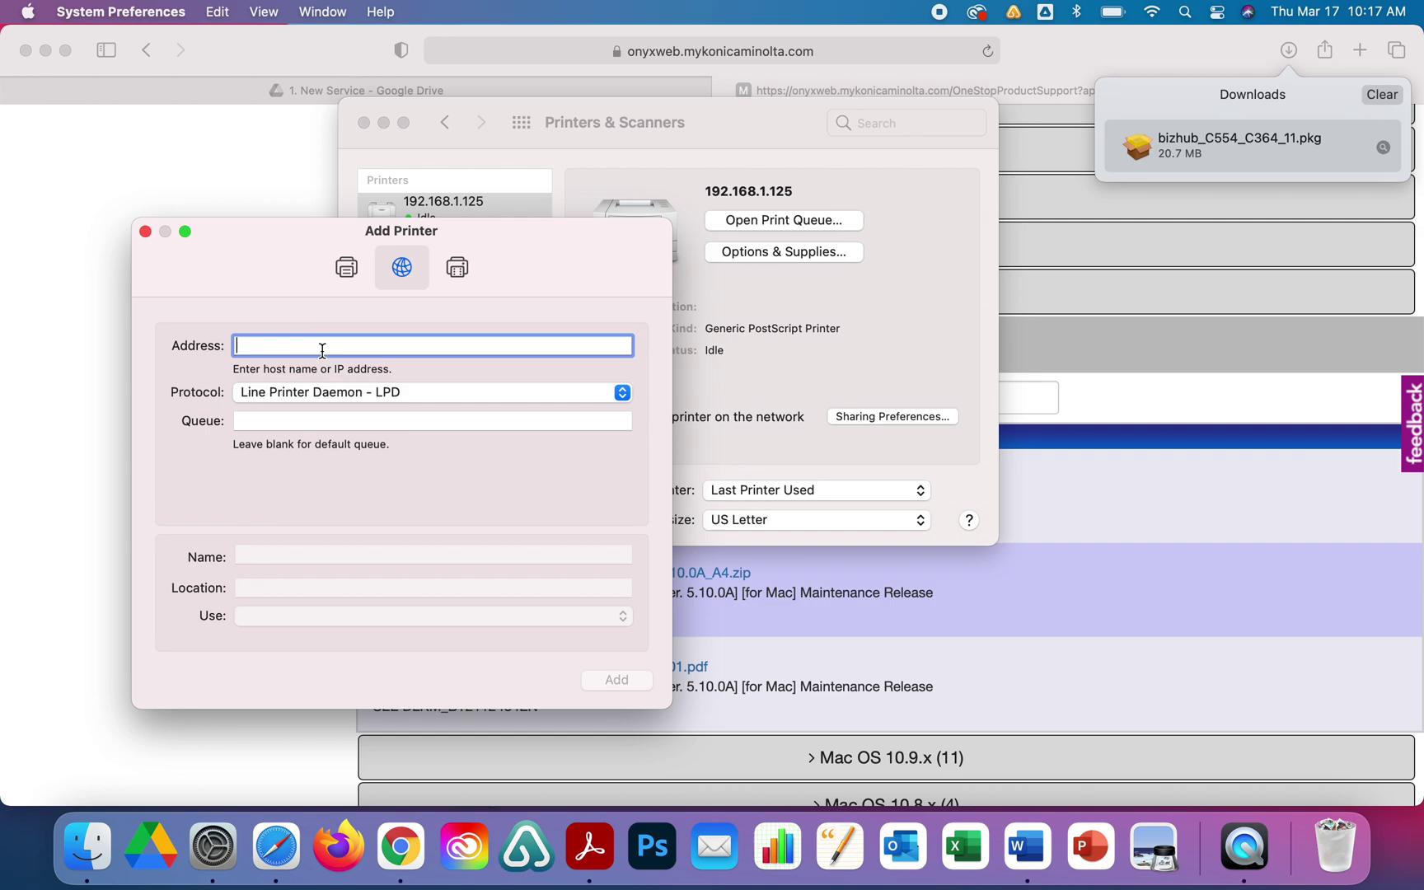
pyautogui.write('192.168.')
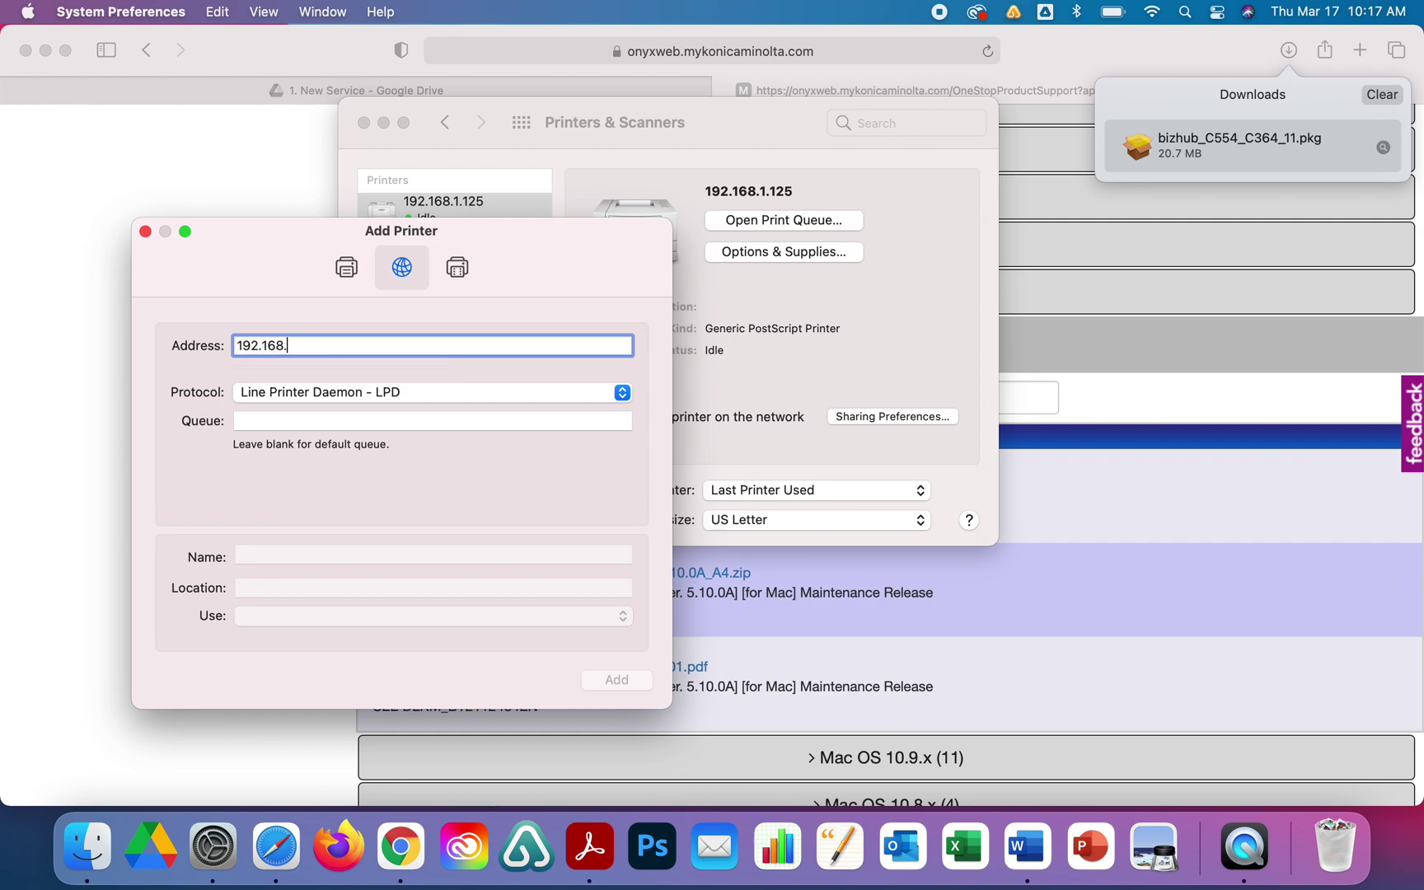
pyautogui.write('1.145')
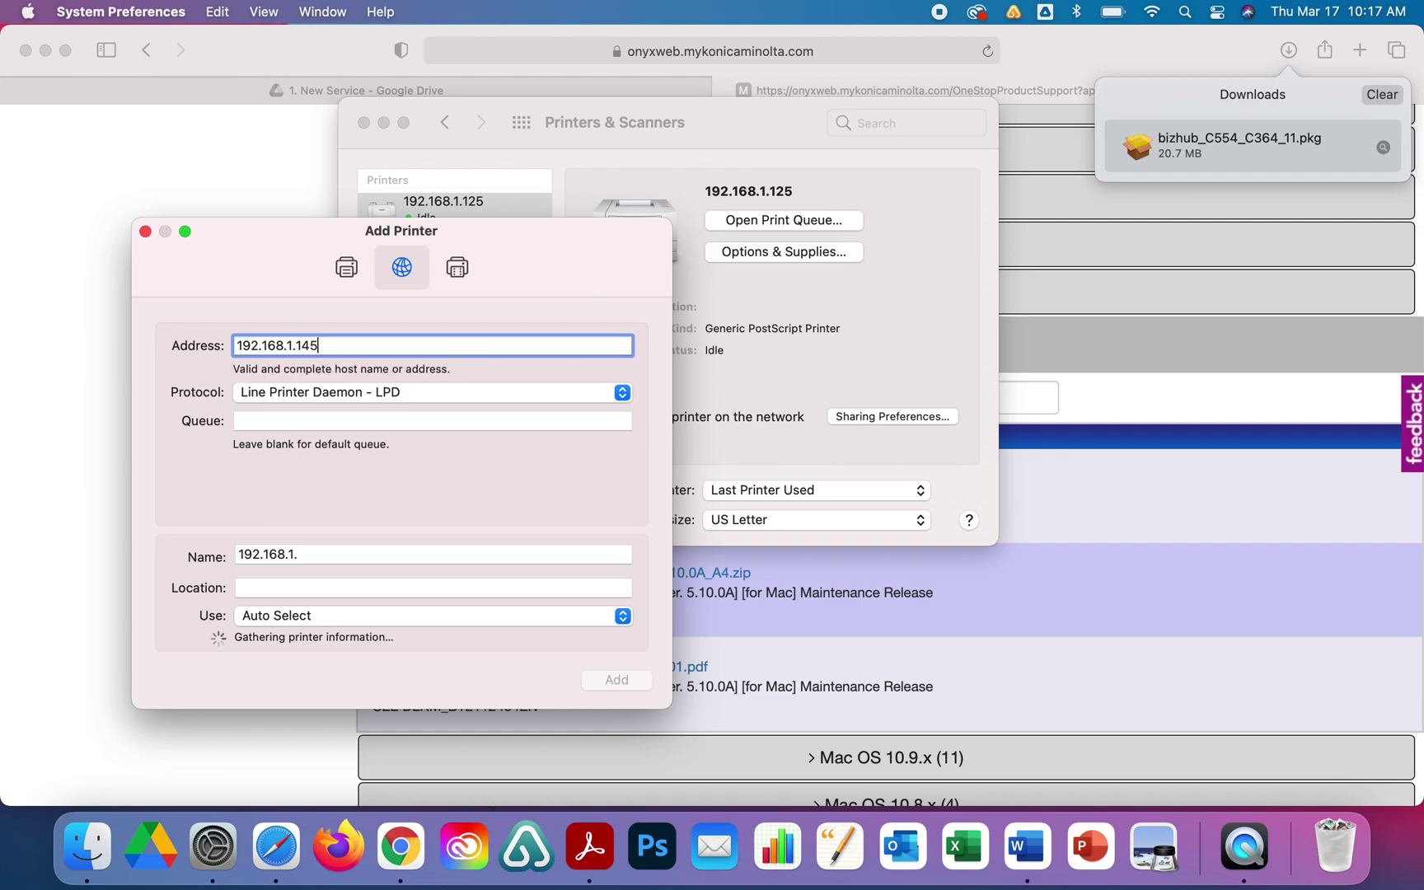
pyautogui.click(357, 399)
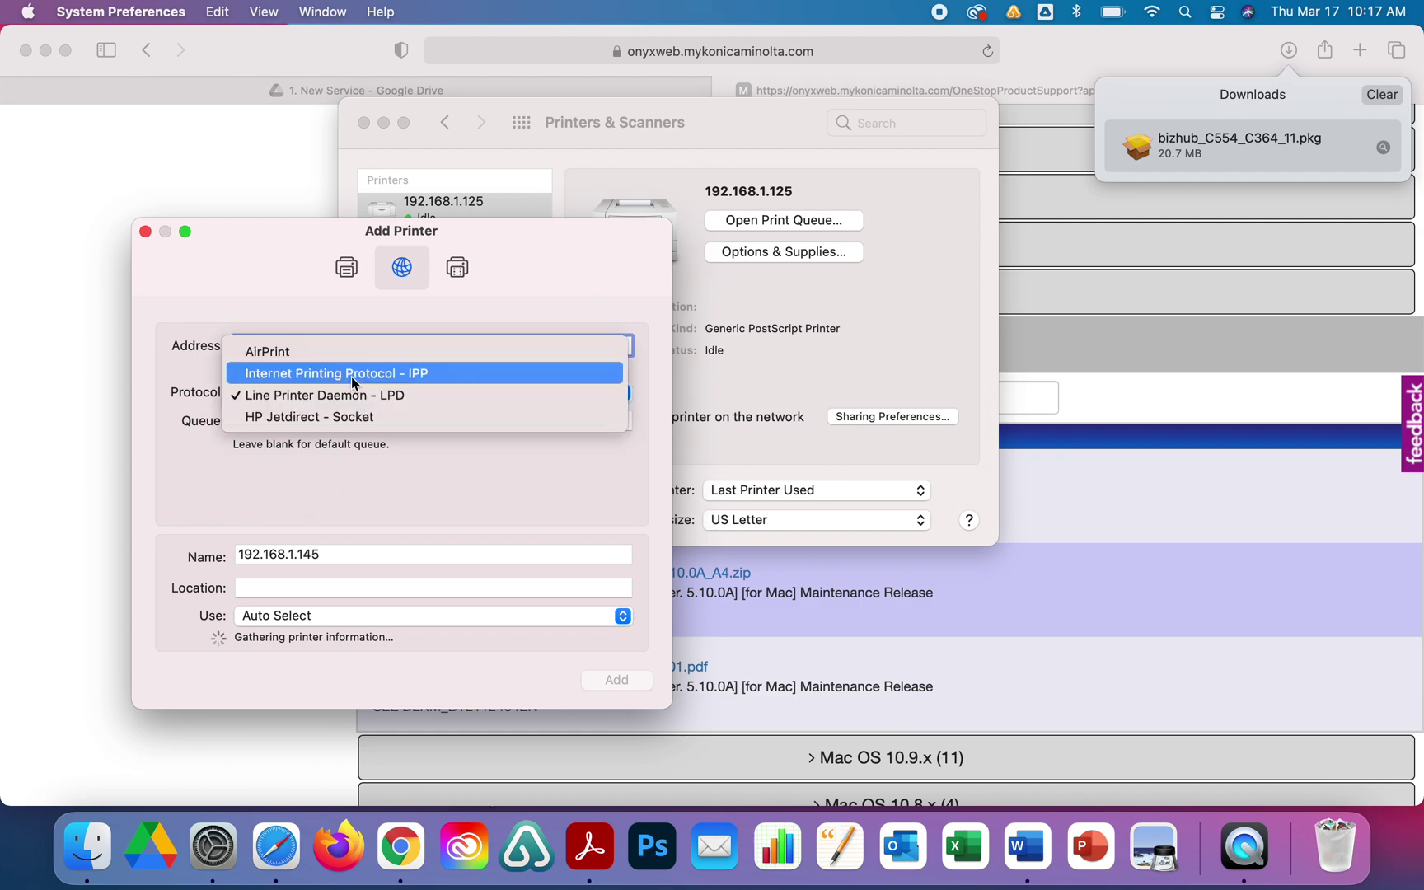
pyautogui.click(357, 396)
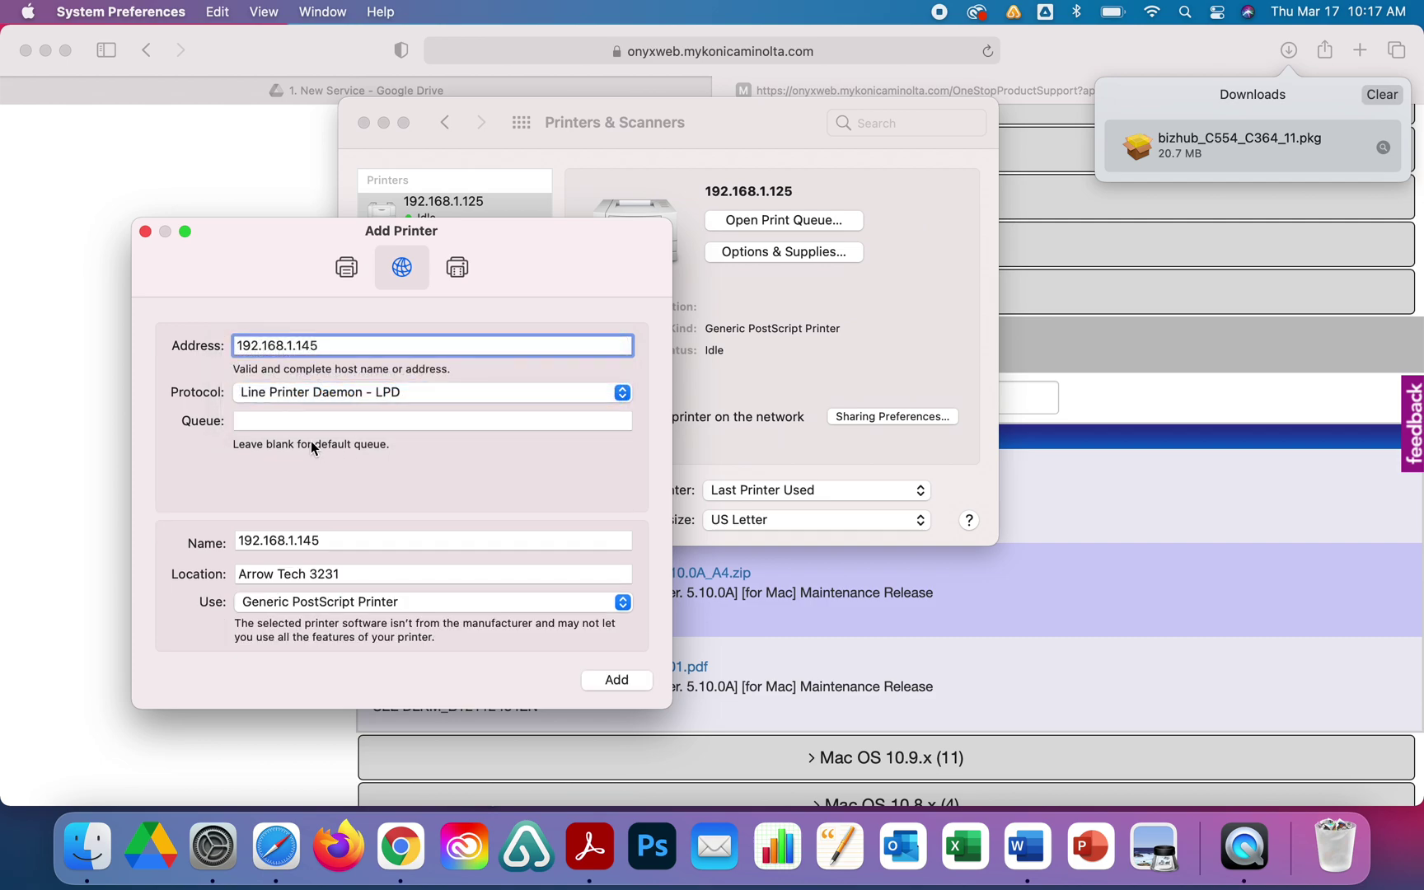
pyautogui.click(267, 419)
# Name the printer 'YT Demop Printer' and choose to select its driver software manually.
pyautogui.moveTo(333, 541); pyautogui.dragTo(137, 511)
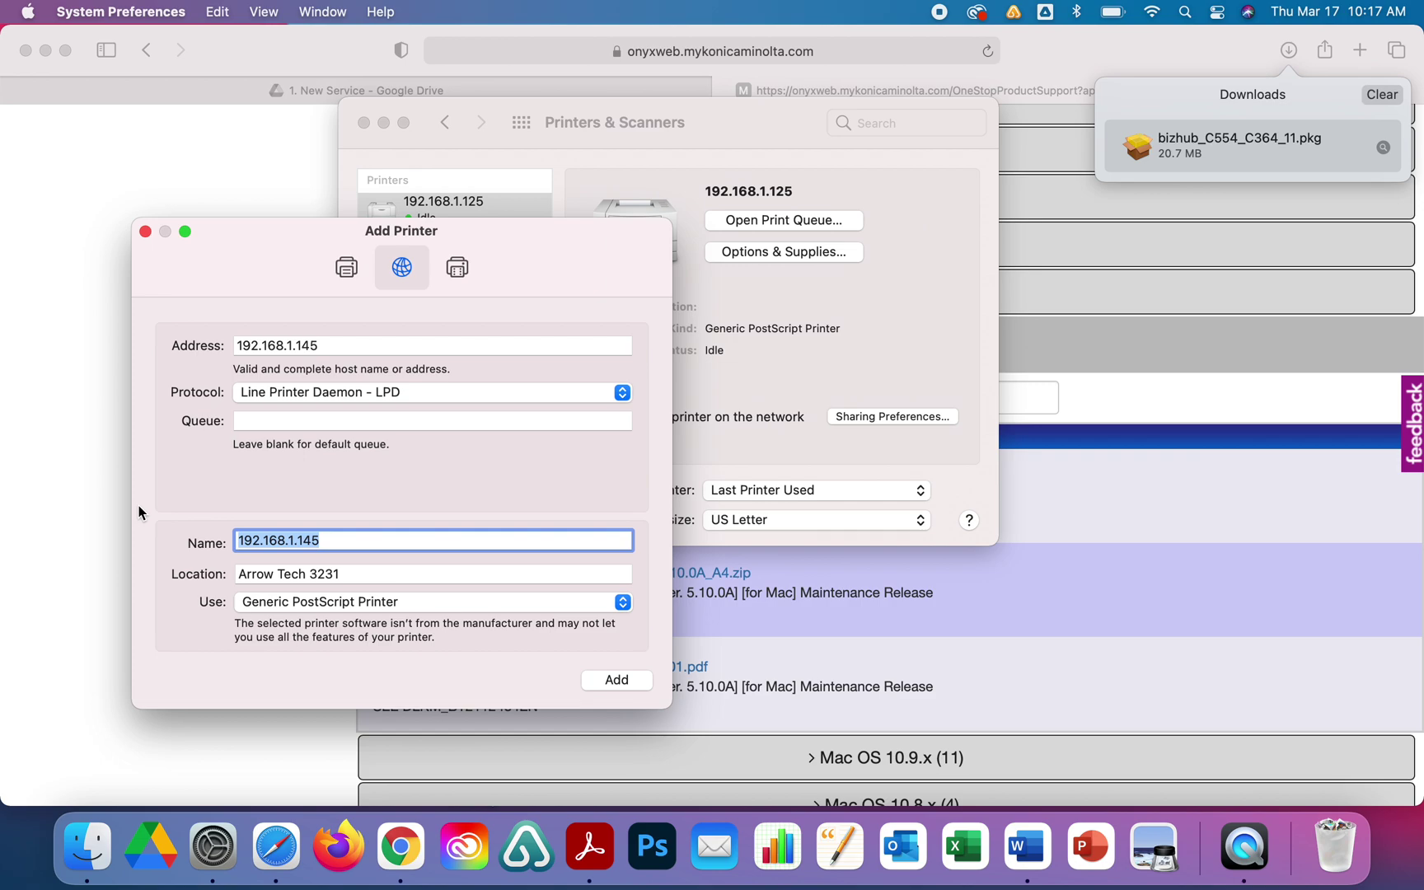
pyautogui.write('YT Demop ')
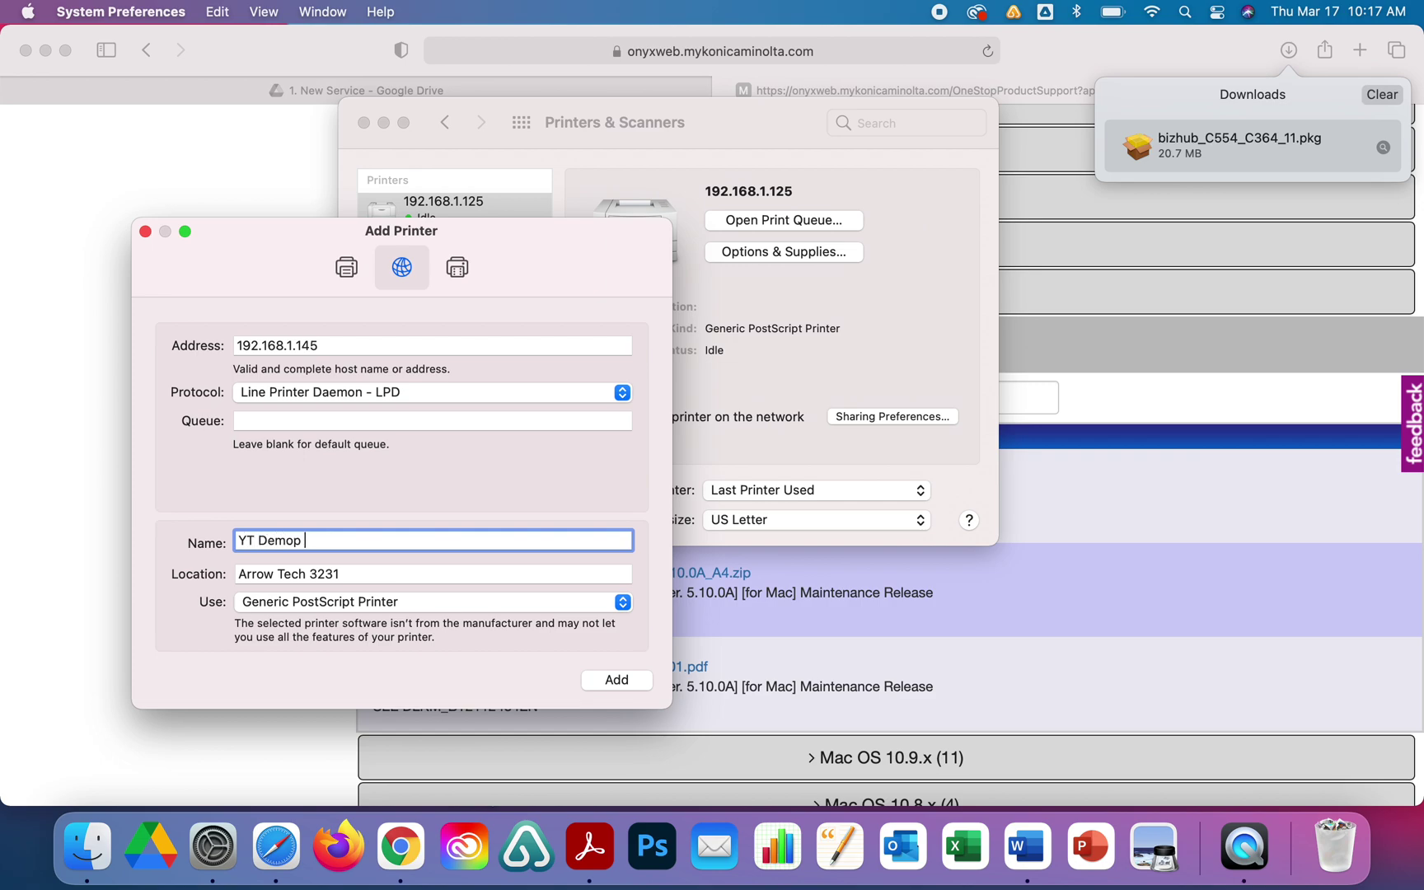
pyautogui.write('Printer')
pyautogui.click(299, 575)
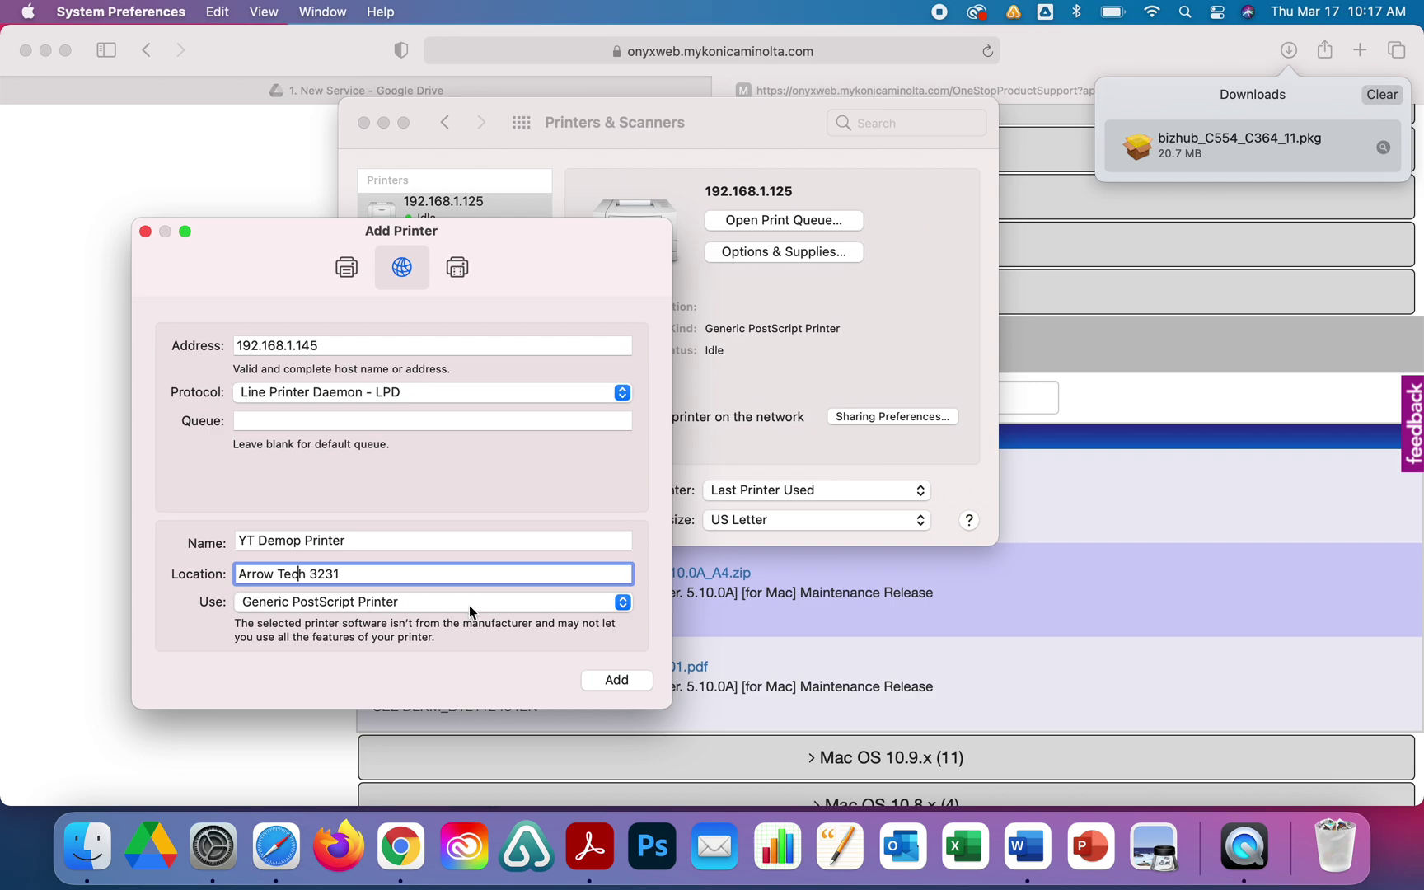
pyautogui.click(515, 605)
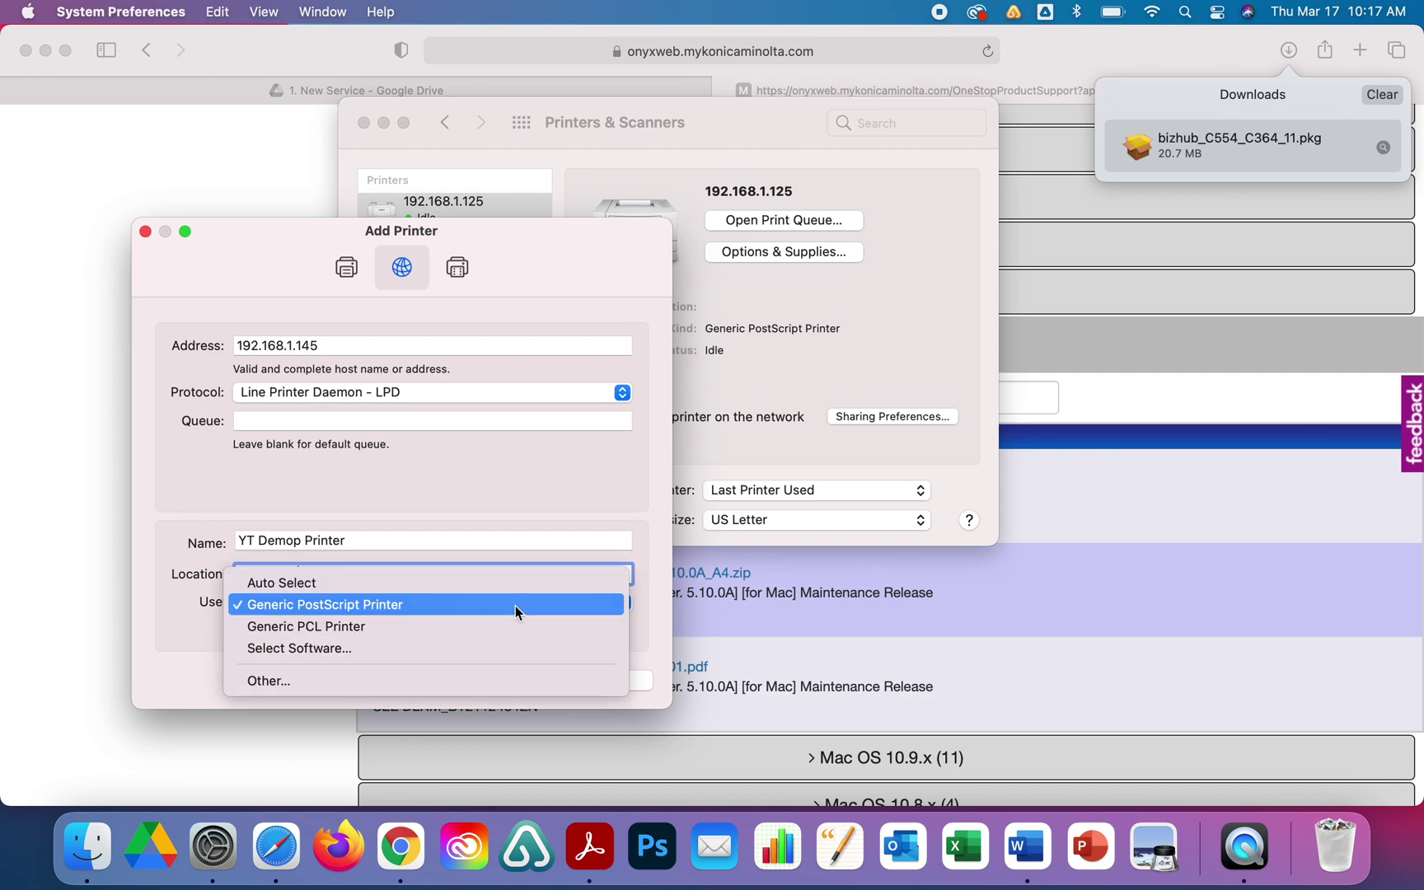
pyautogui.click(420, 648)
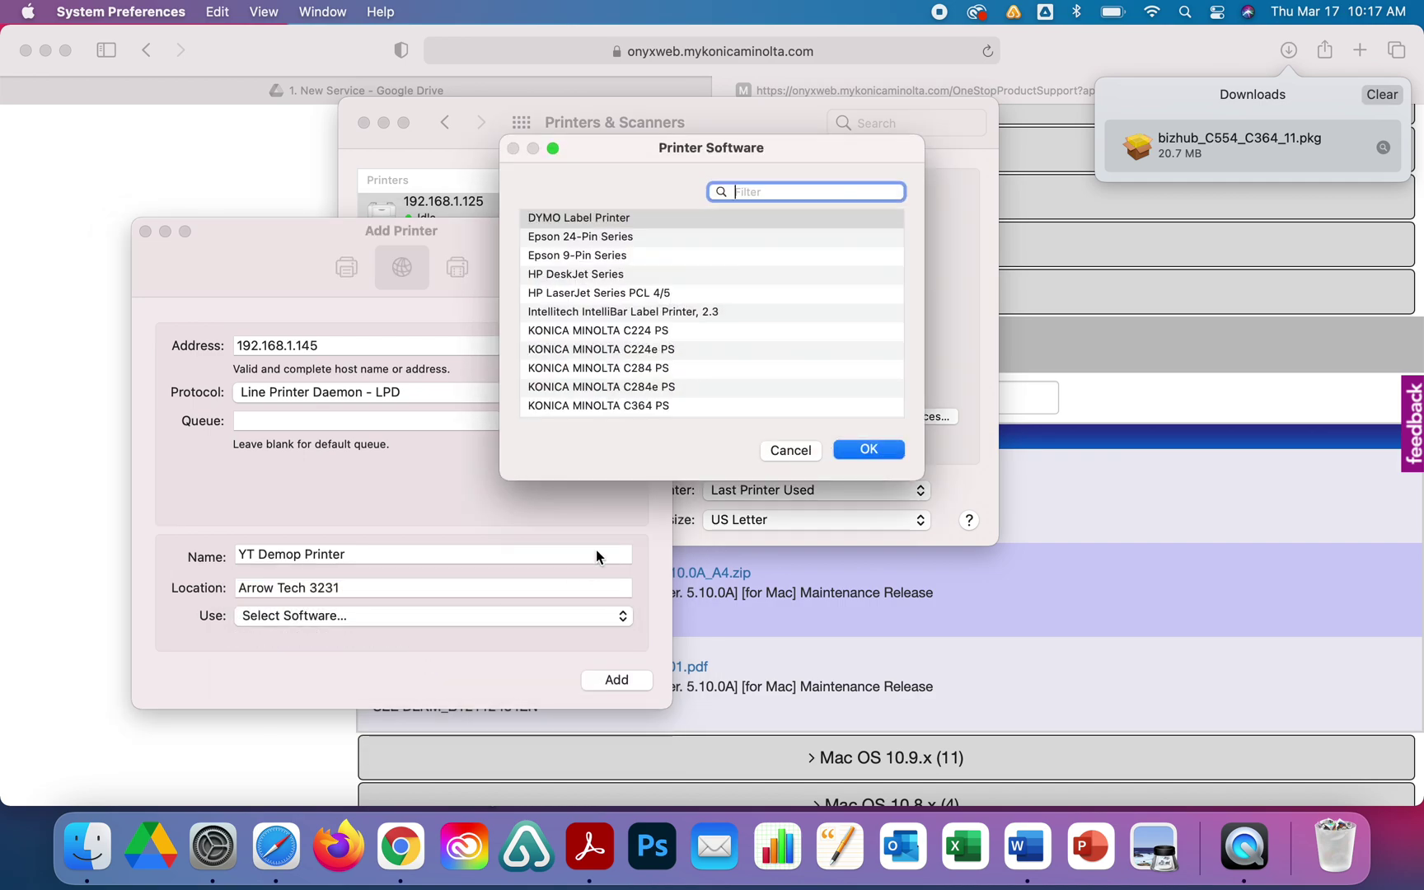
# Pick the KONICA MINOLTA C454e PS driver, add the printer, and confirm creating it anyway.
pyautogui.scroll(-3, 731, 344)
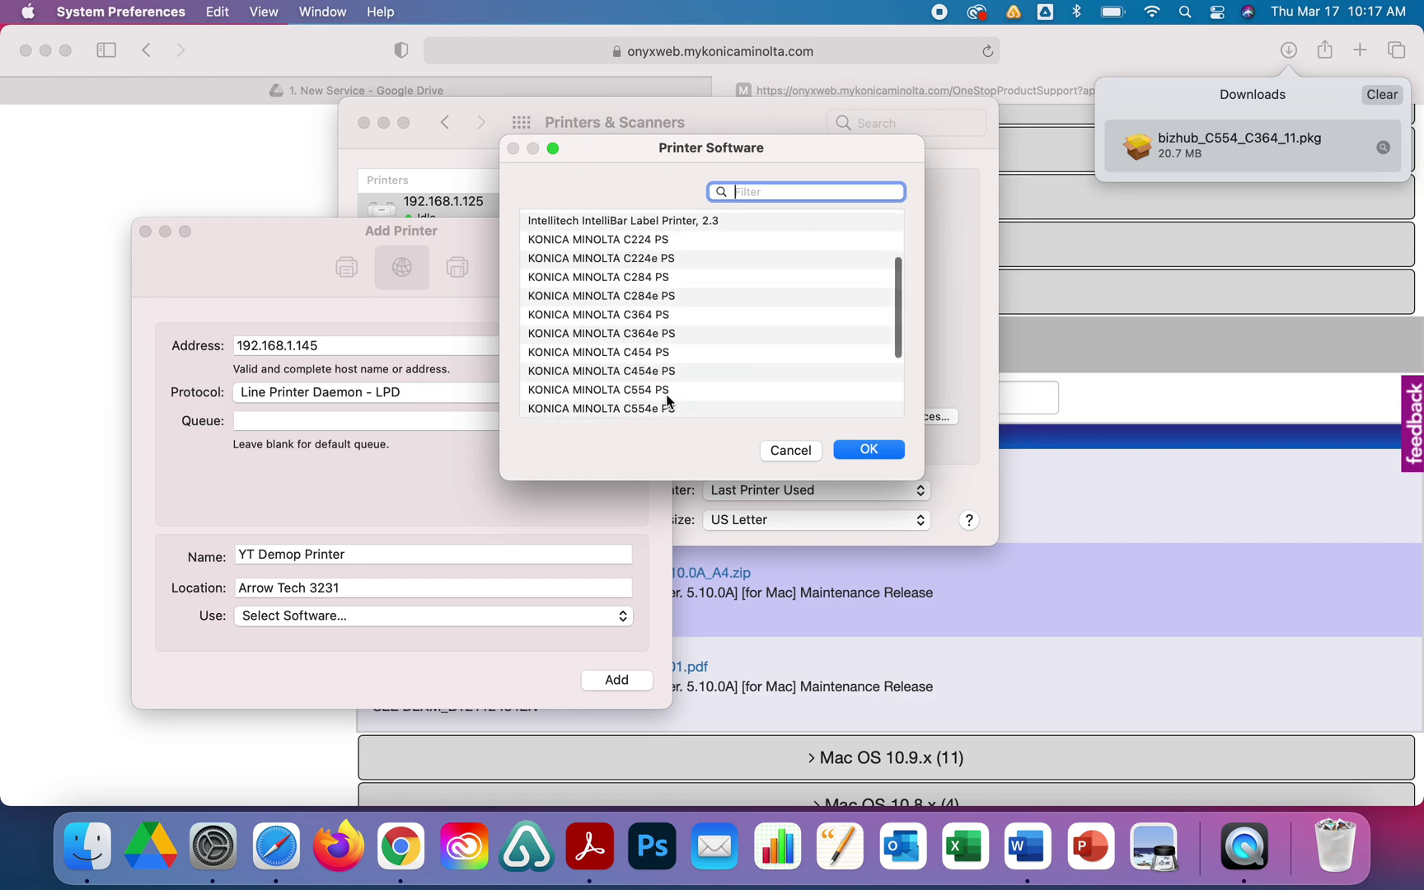
pyautogui.click(662, 372)
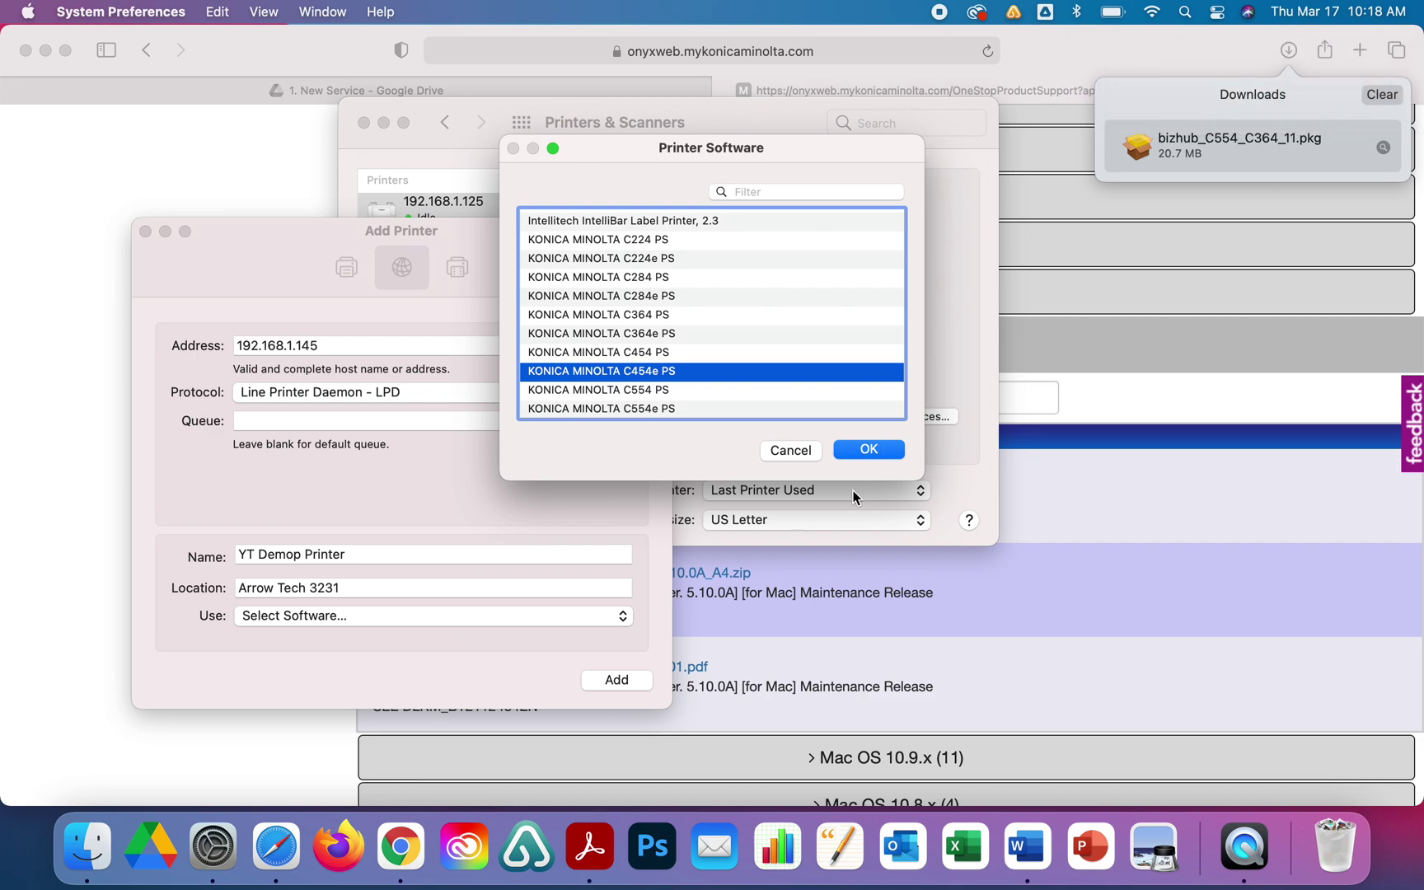
pyautogui.click(860, 451)
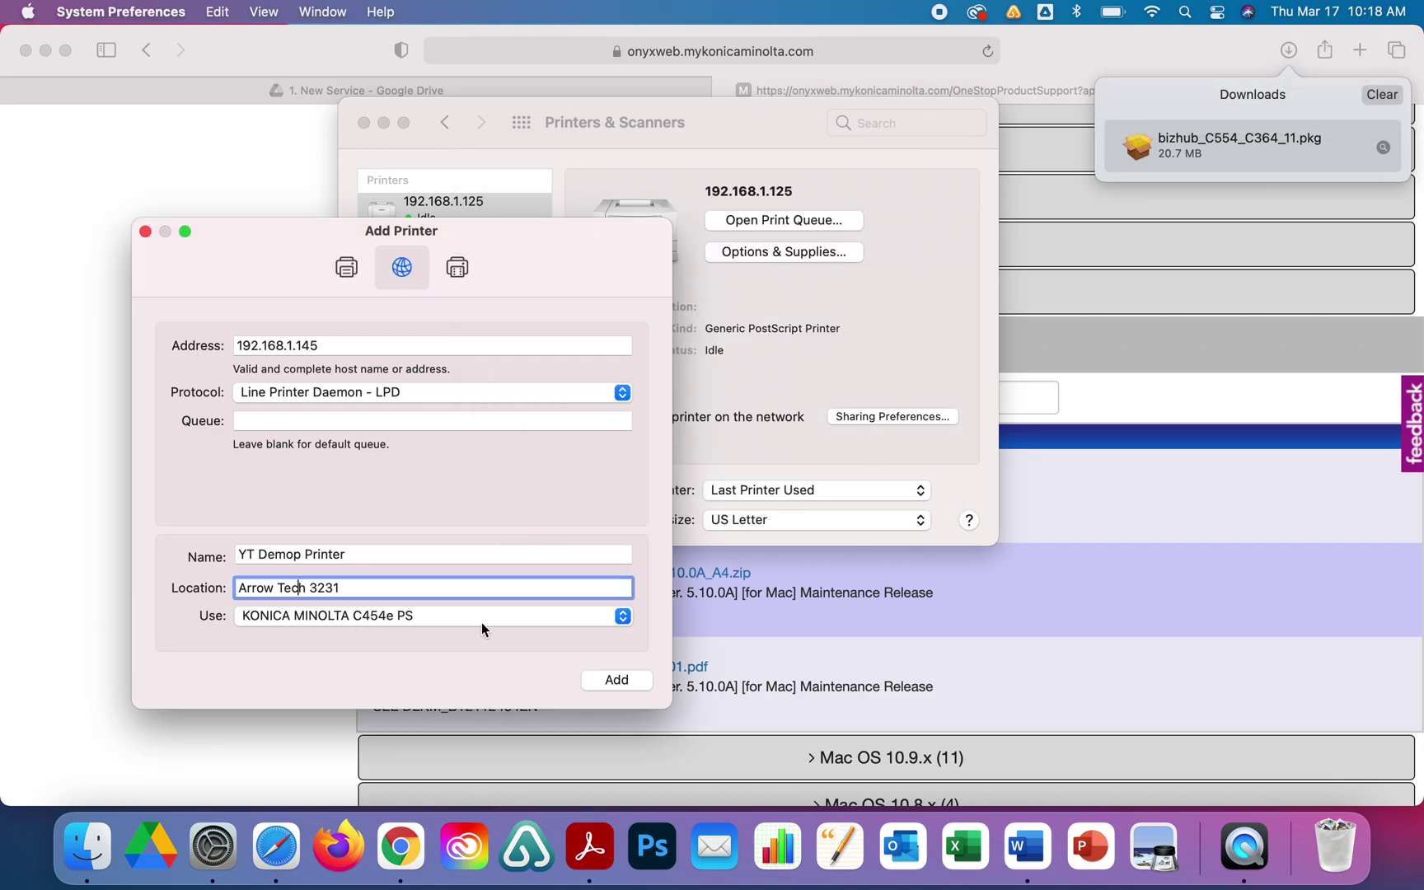
pyautogui.click(623, 683)
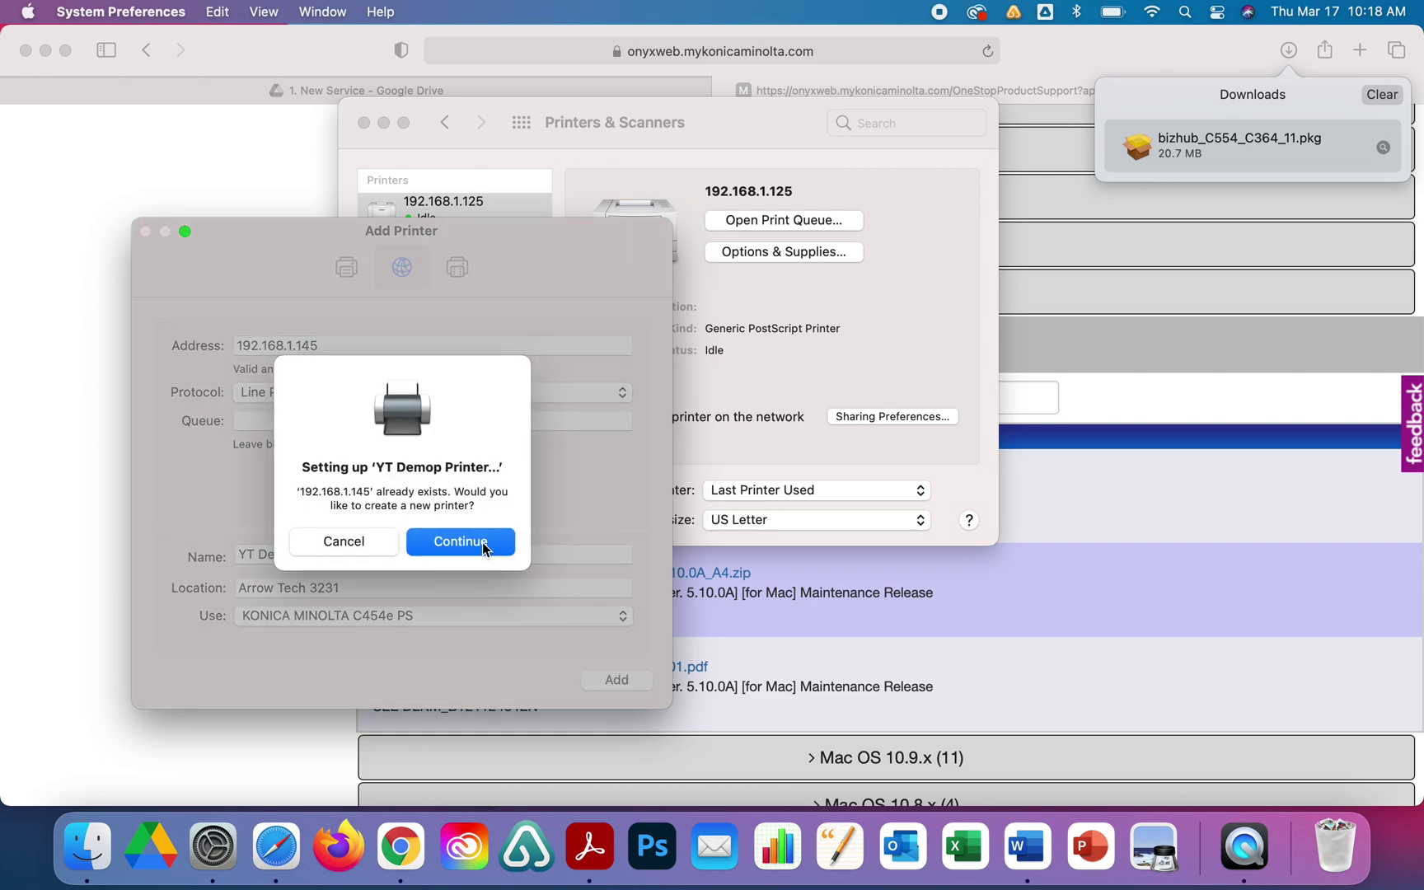
pyautogui.click(485, 547)
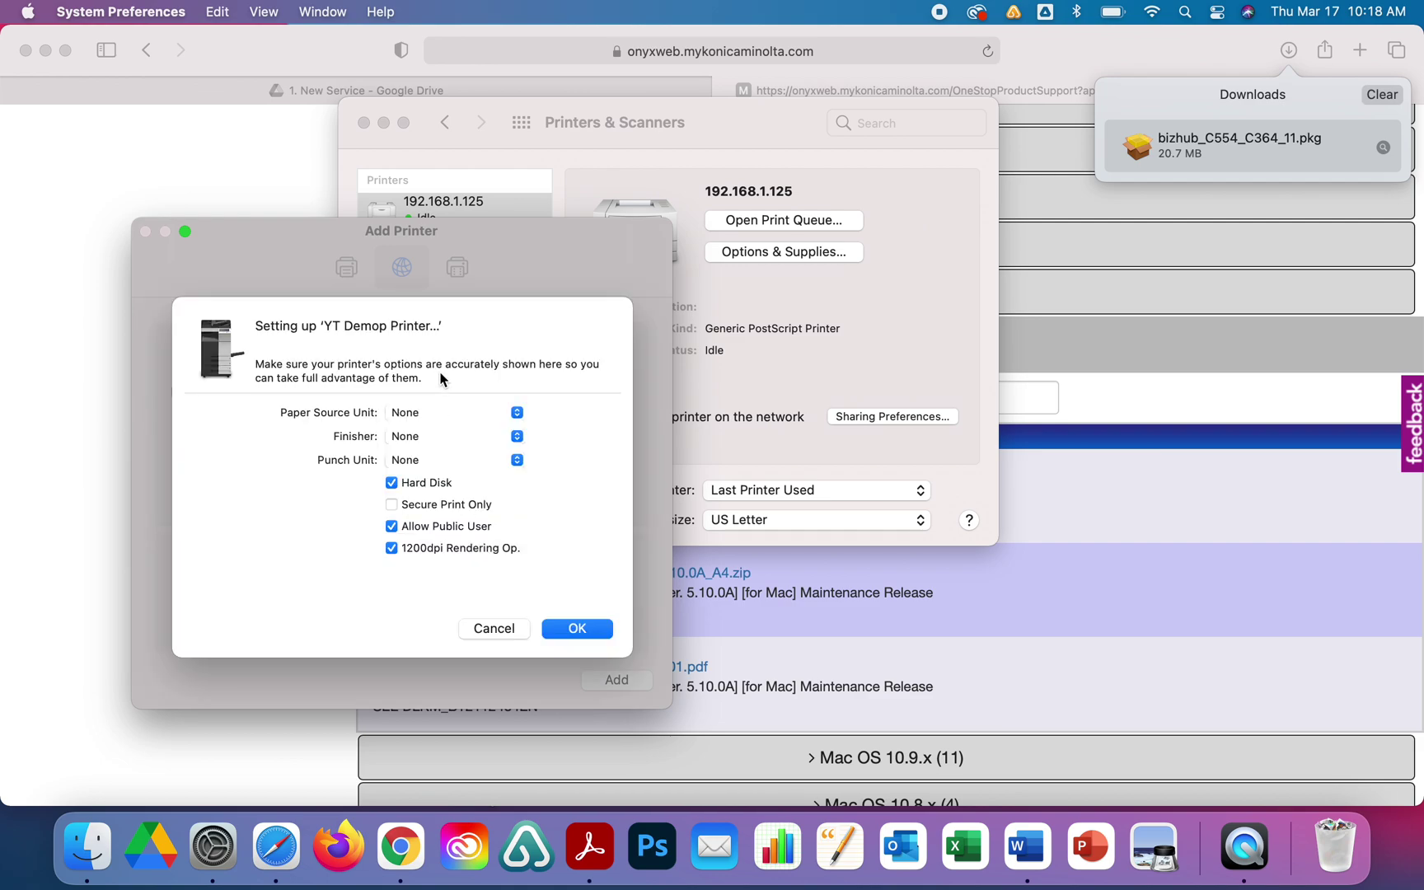
# Set PC-410 paper source, FS-534 + SD-511 finisher and PK-520 (2/3-Hole) punch, then close System Preferences.
pyautogui.click(518, 415)
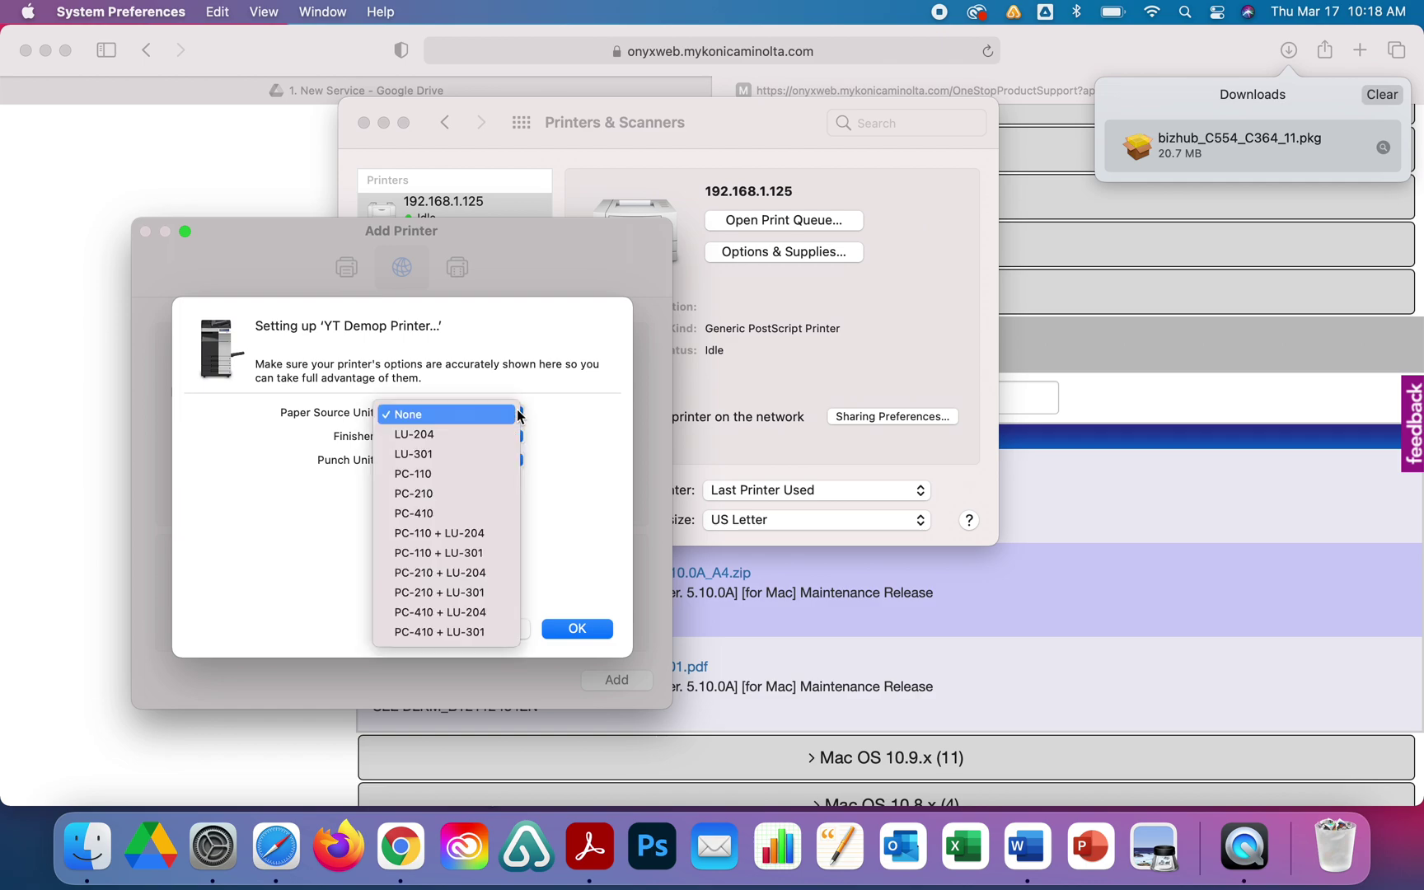
pyautogui.click(468, 514)
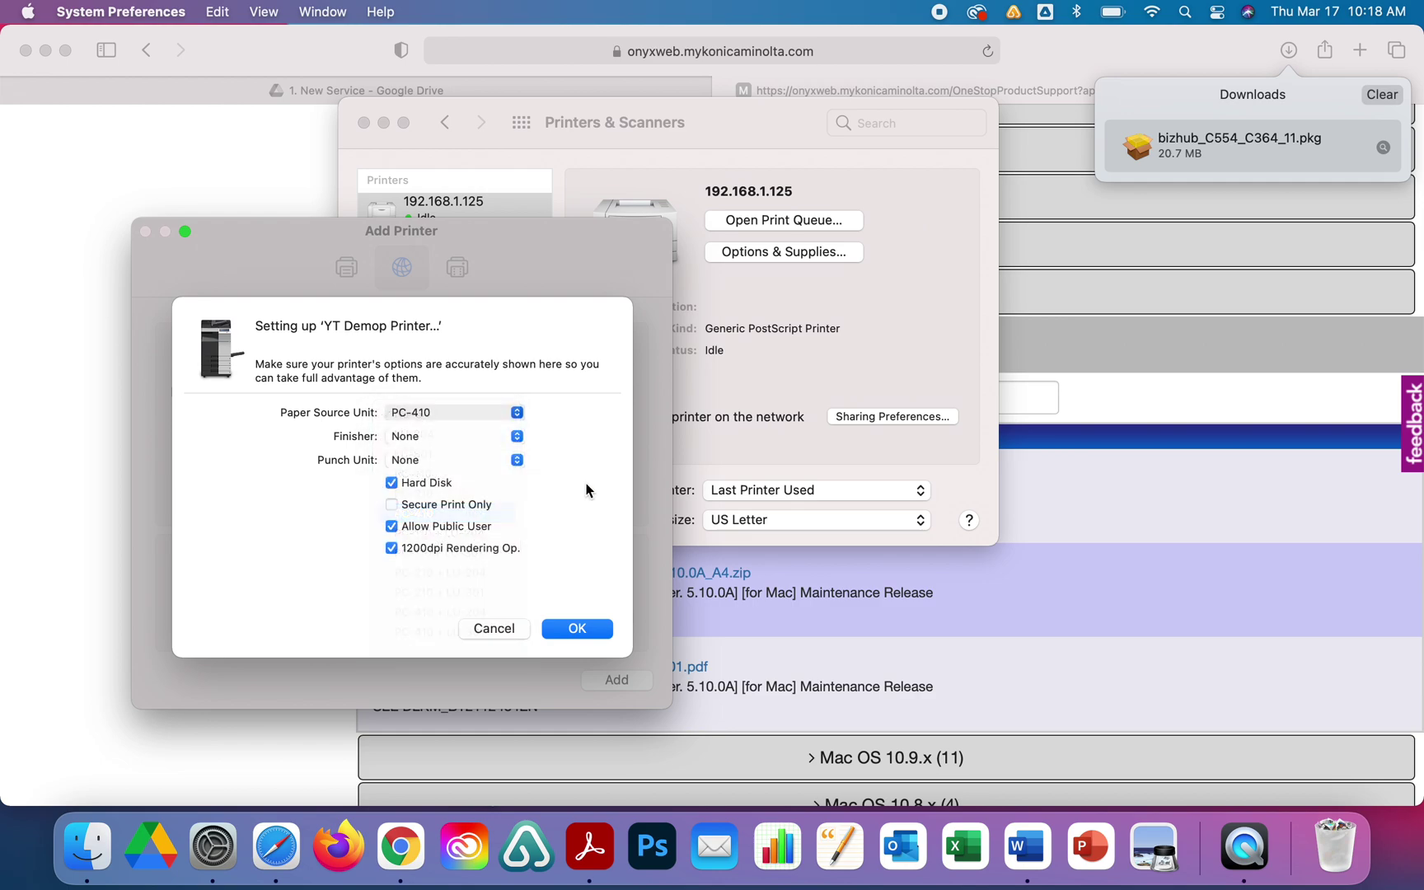
pyautogui.click(518, 437)
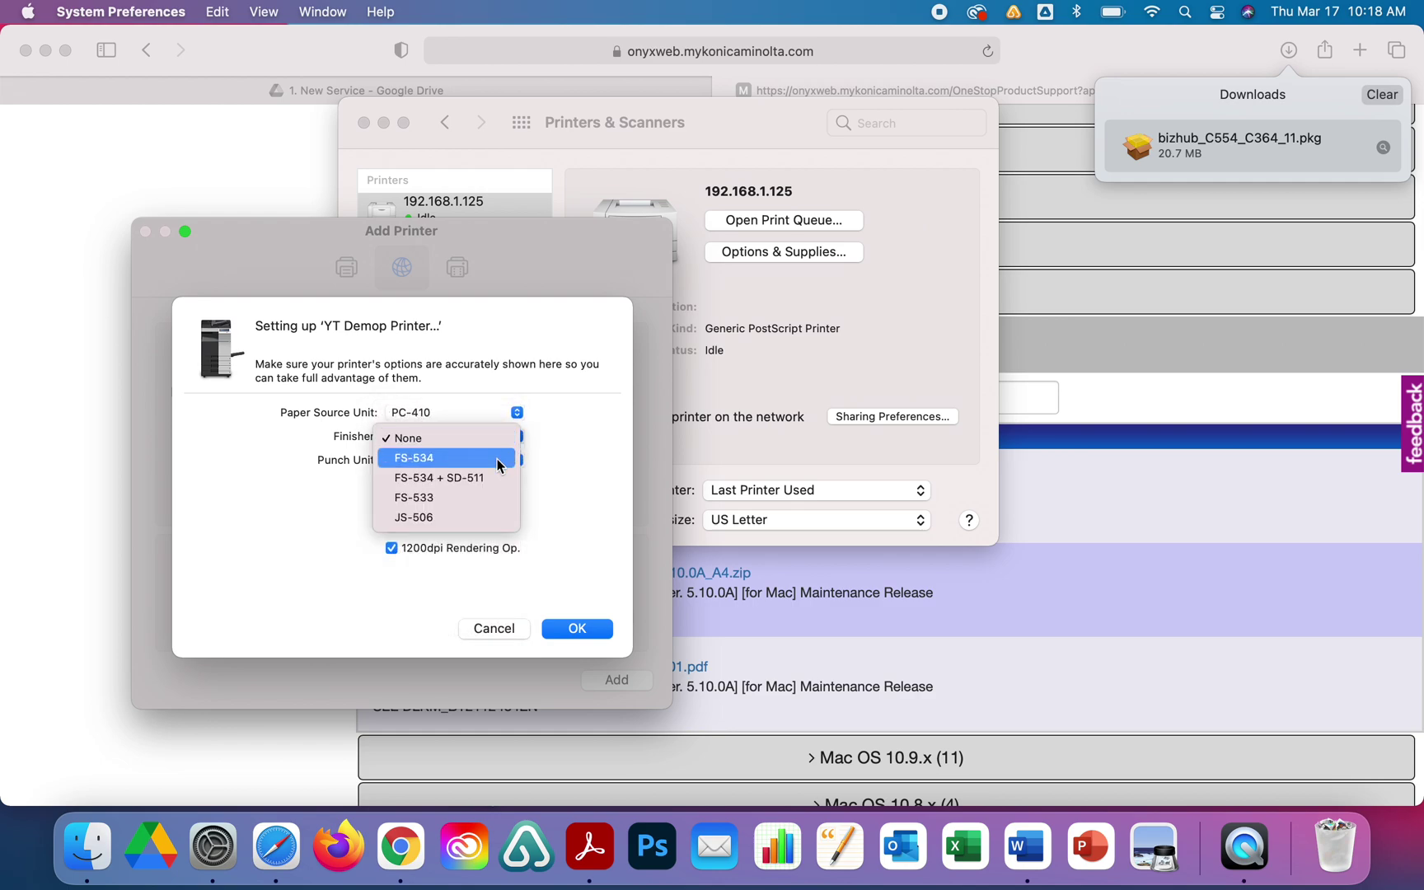
pyautogui.click(498, 458)
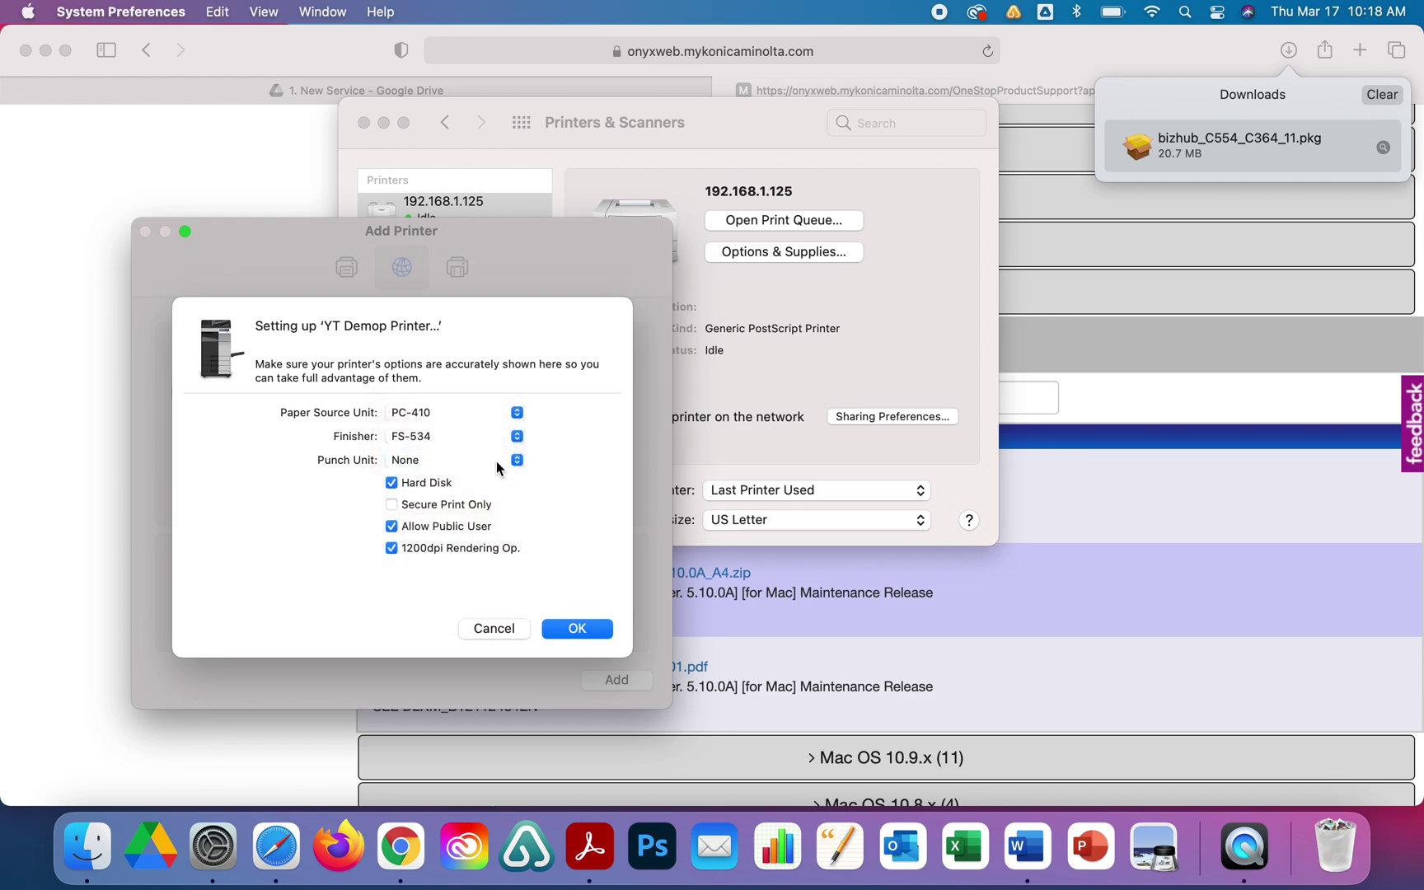
pyautogui.click(500, 461)
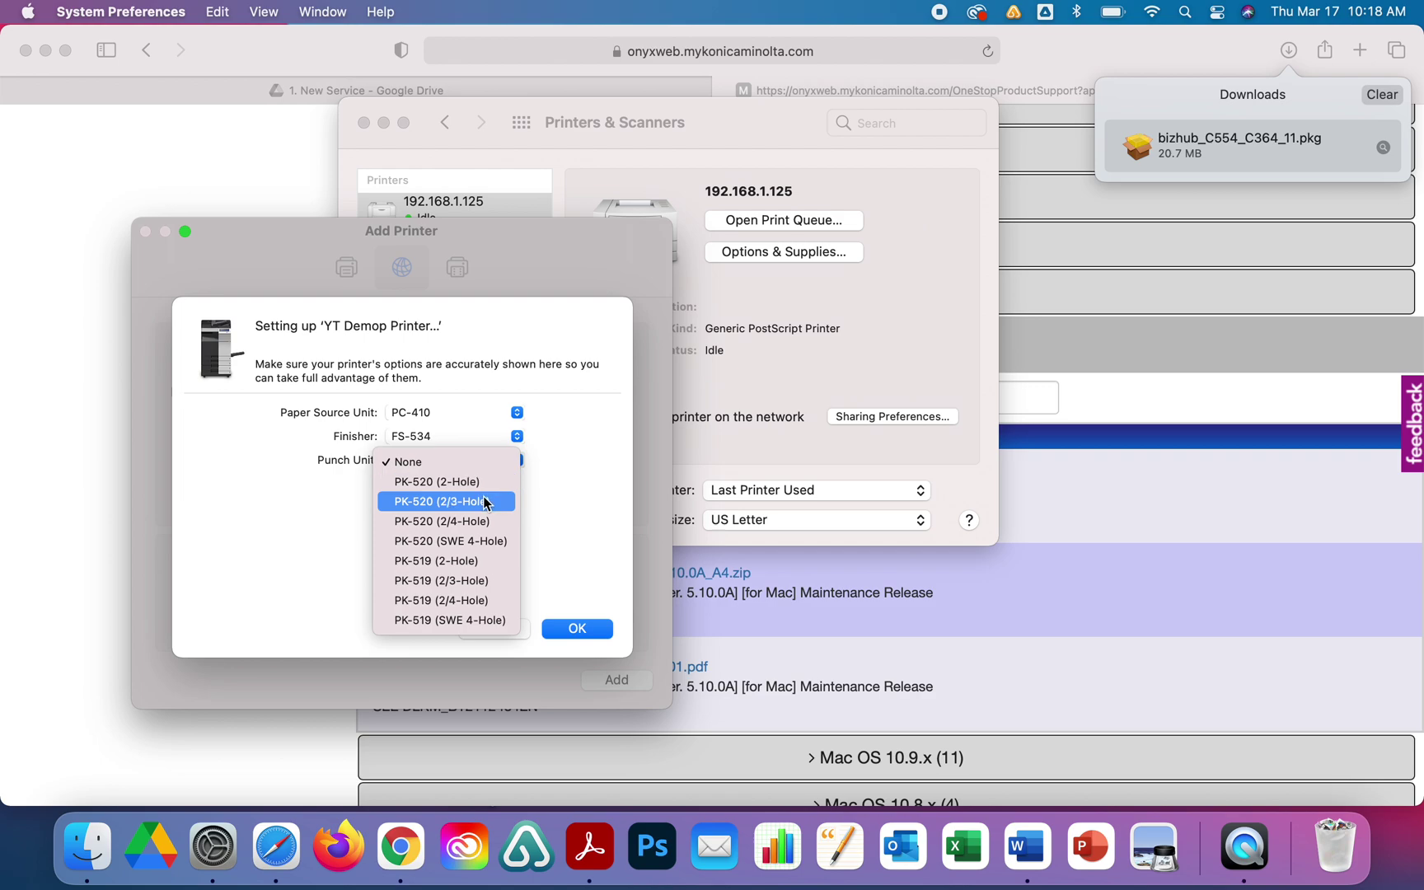
pyautogui.click(487, 501)
pyautogui.click(519, 438)
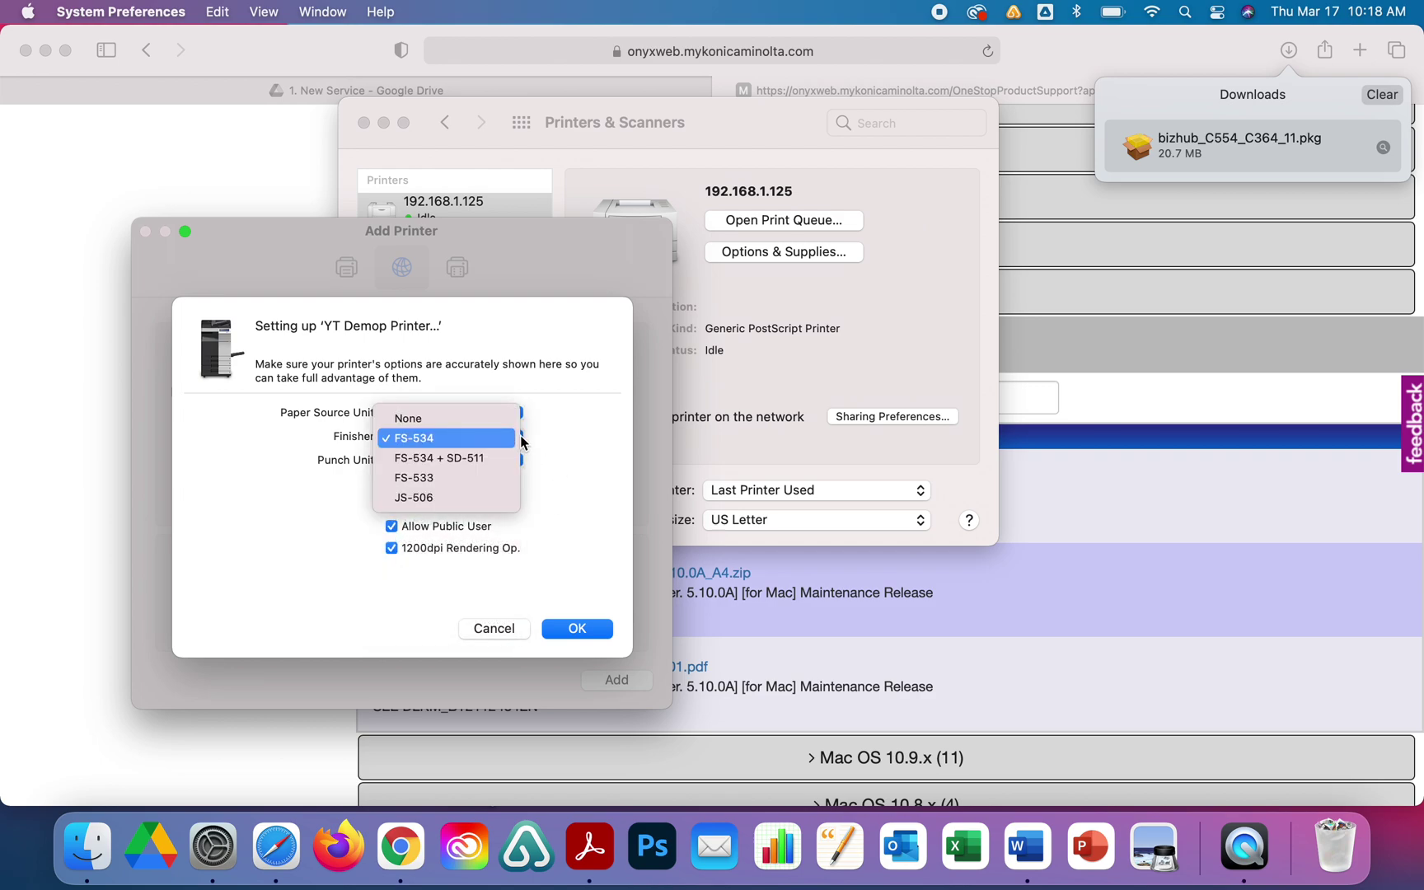
pyautogui.click(480, 460)
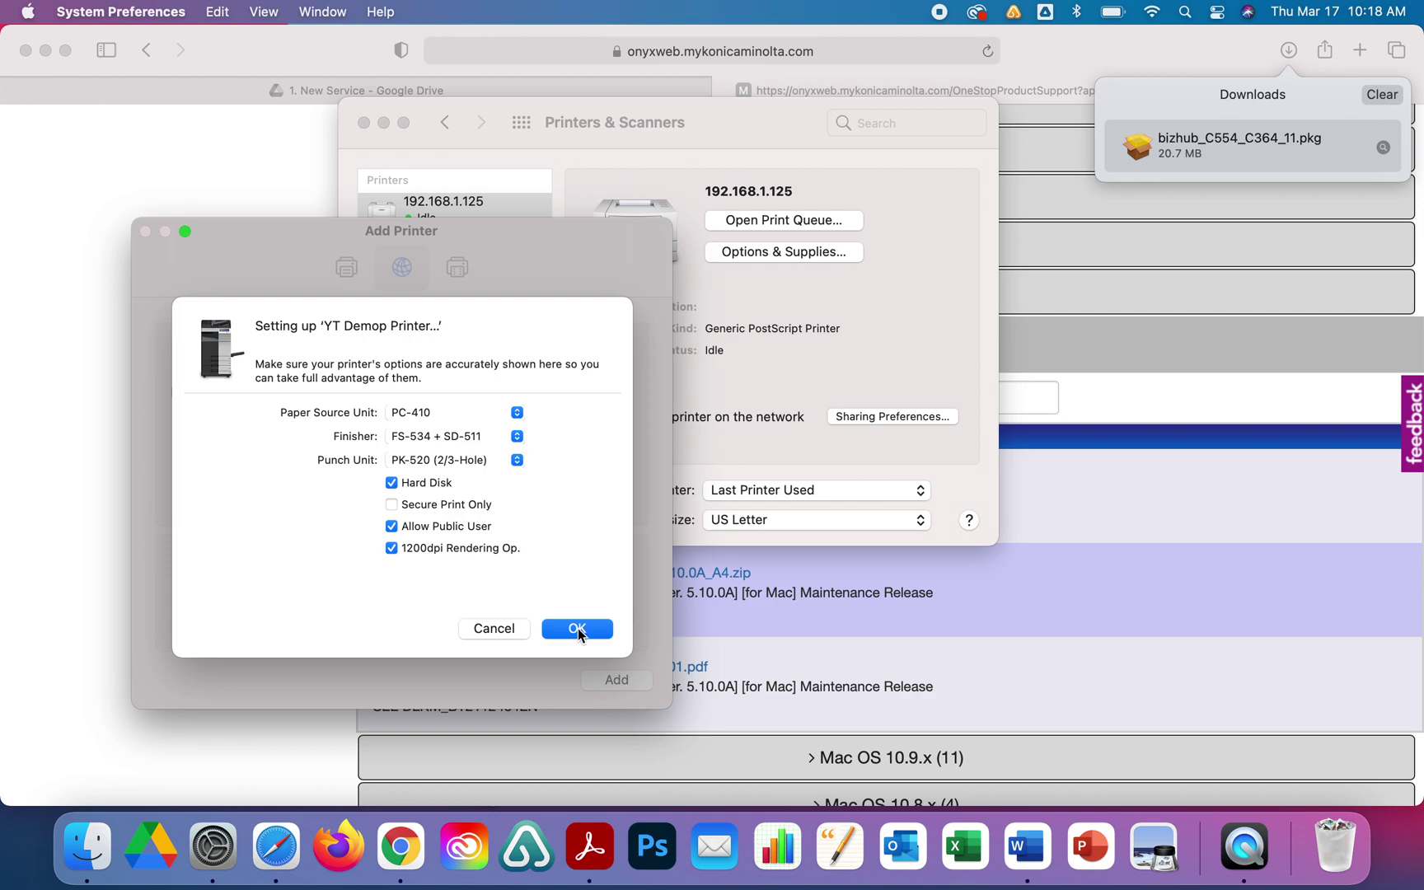
pyautogui.click(578, 631)
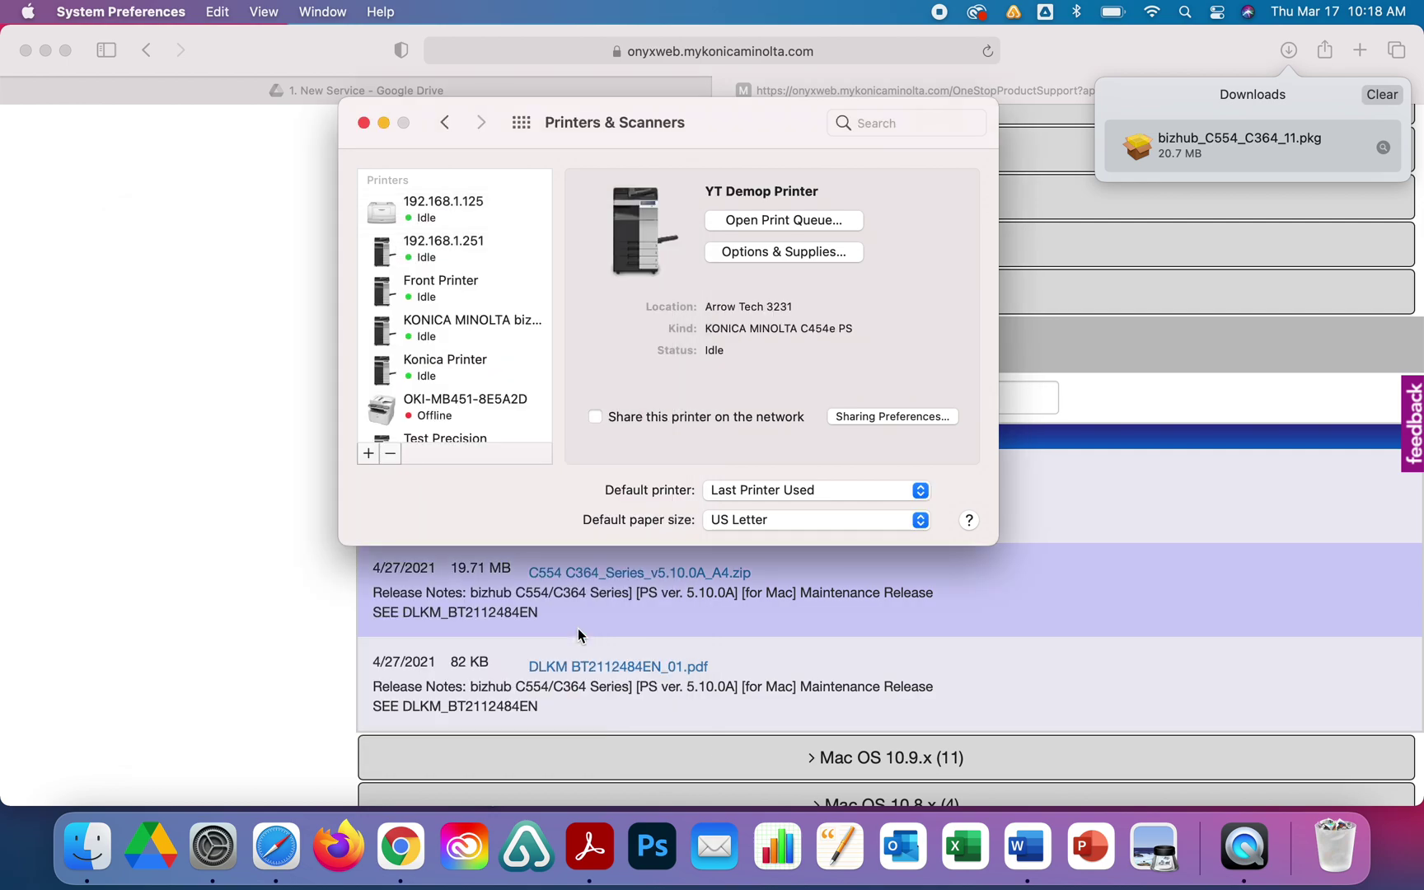
pyautogui.click(363, 123)
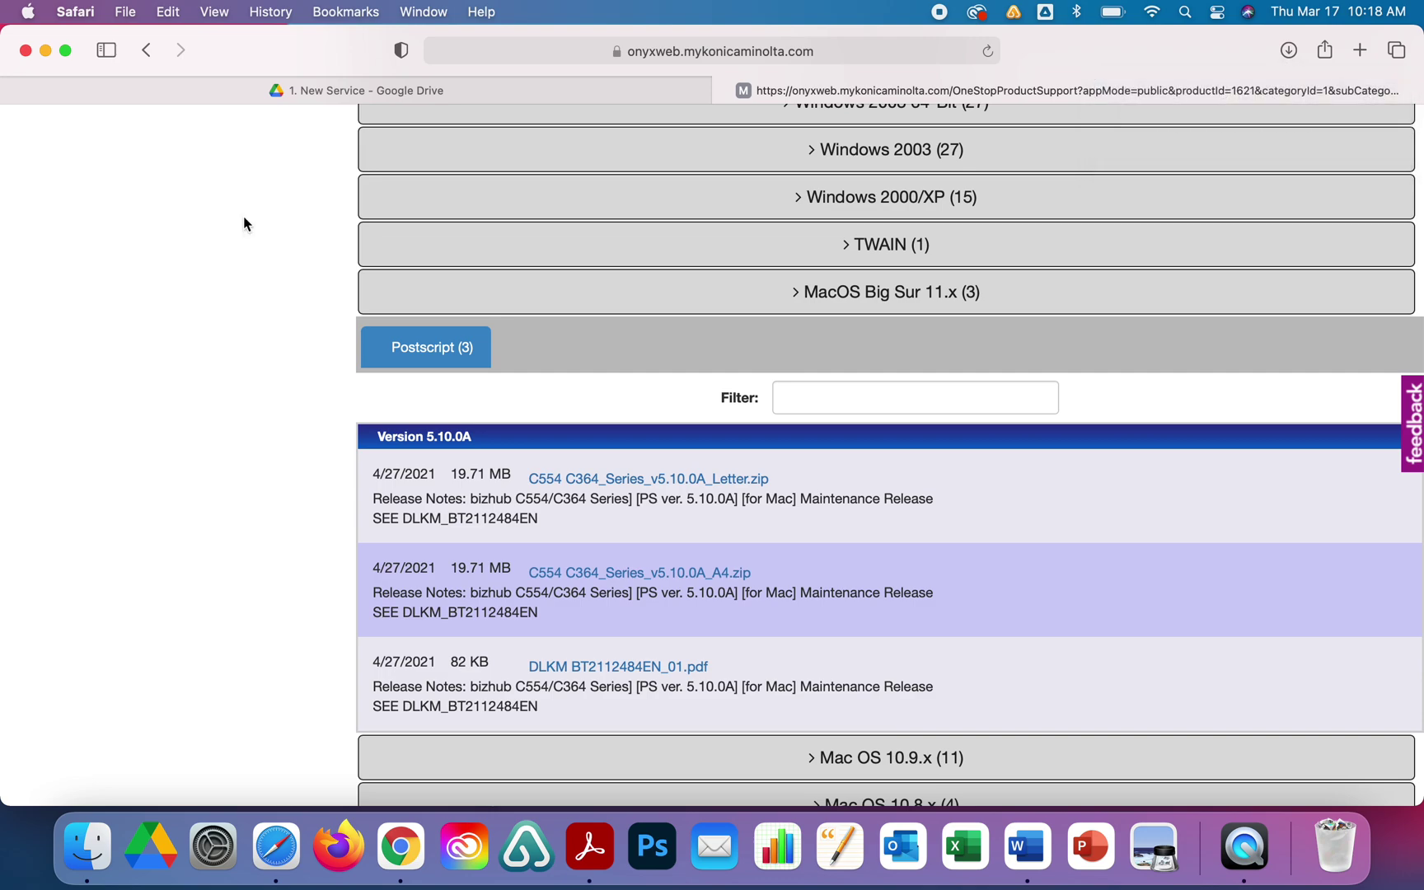
# Open Safari's print dialog for the support page with full details and show the Quality pane.
pyautogui.click(130, 12)
pyautogui.click(155, 368)
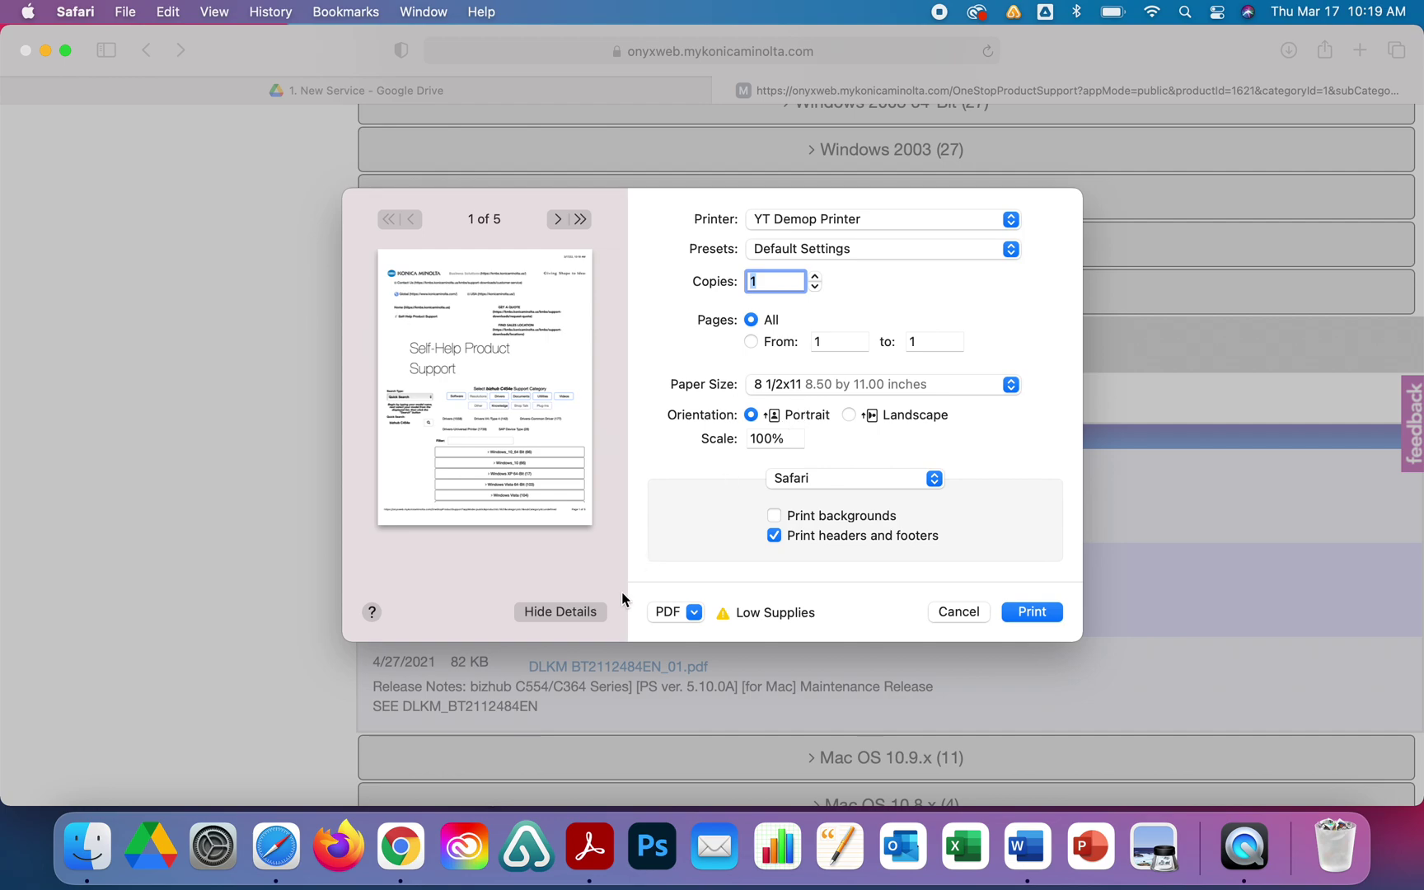
pyautogui.click(594, 614)
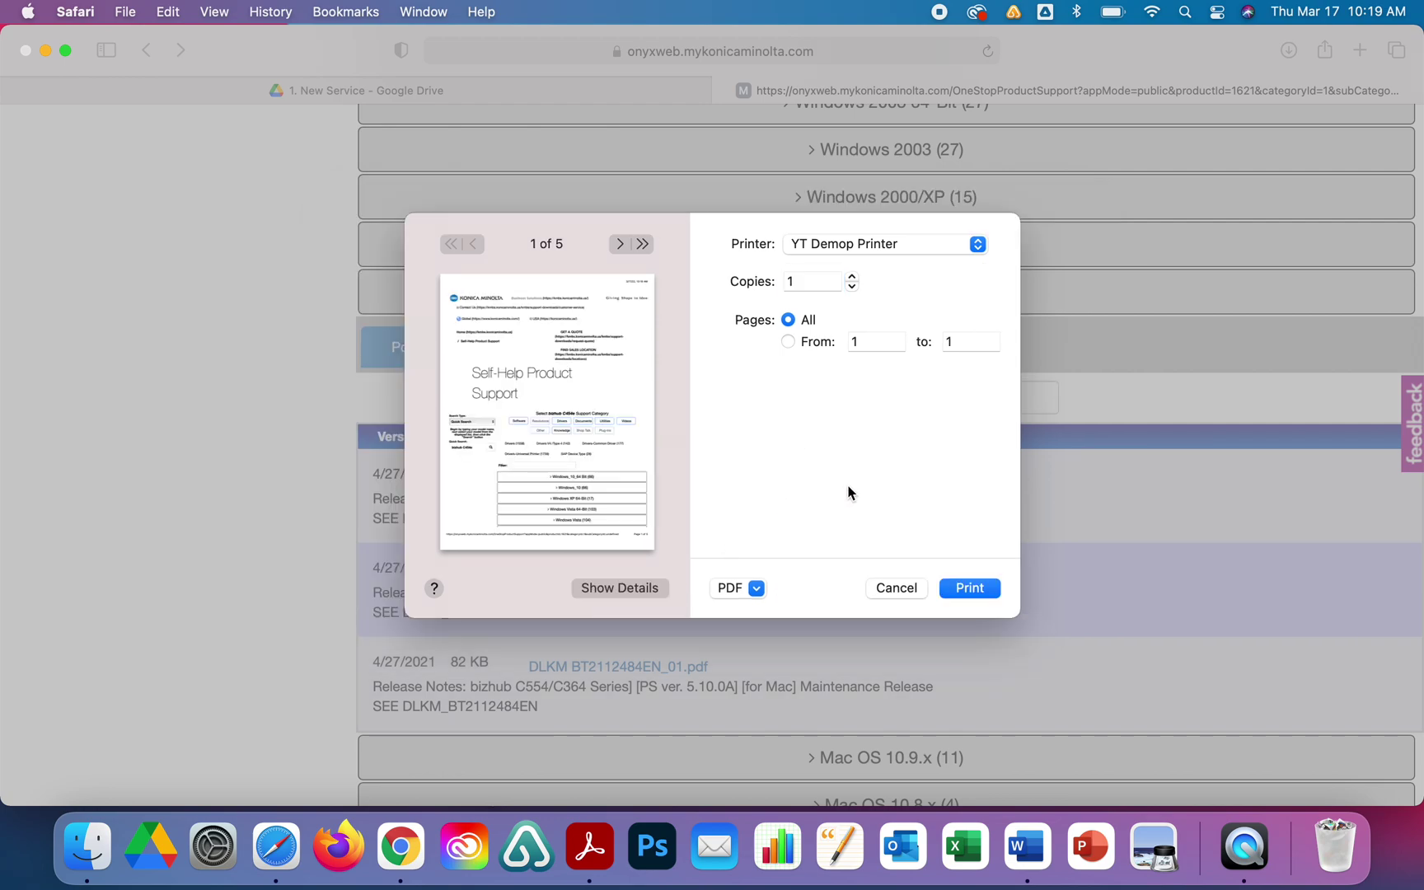
pyautogui.click(602, 588)
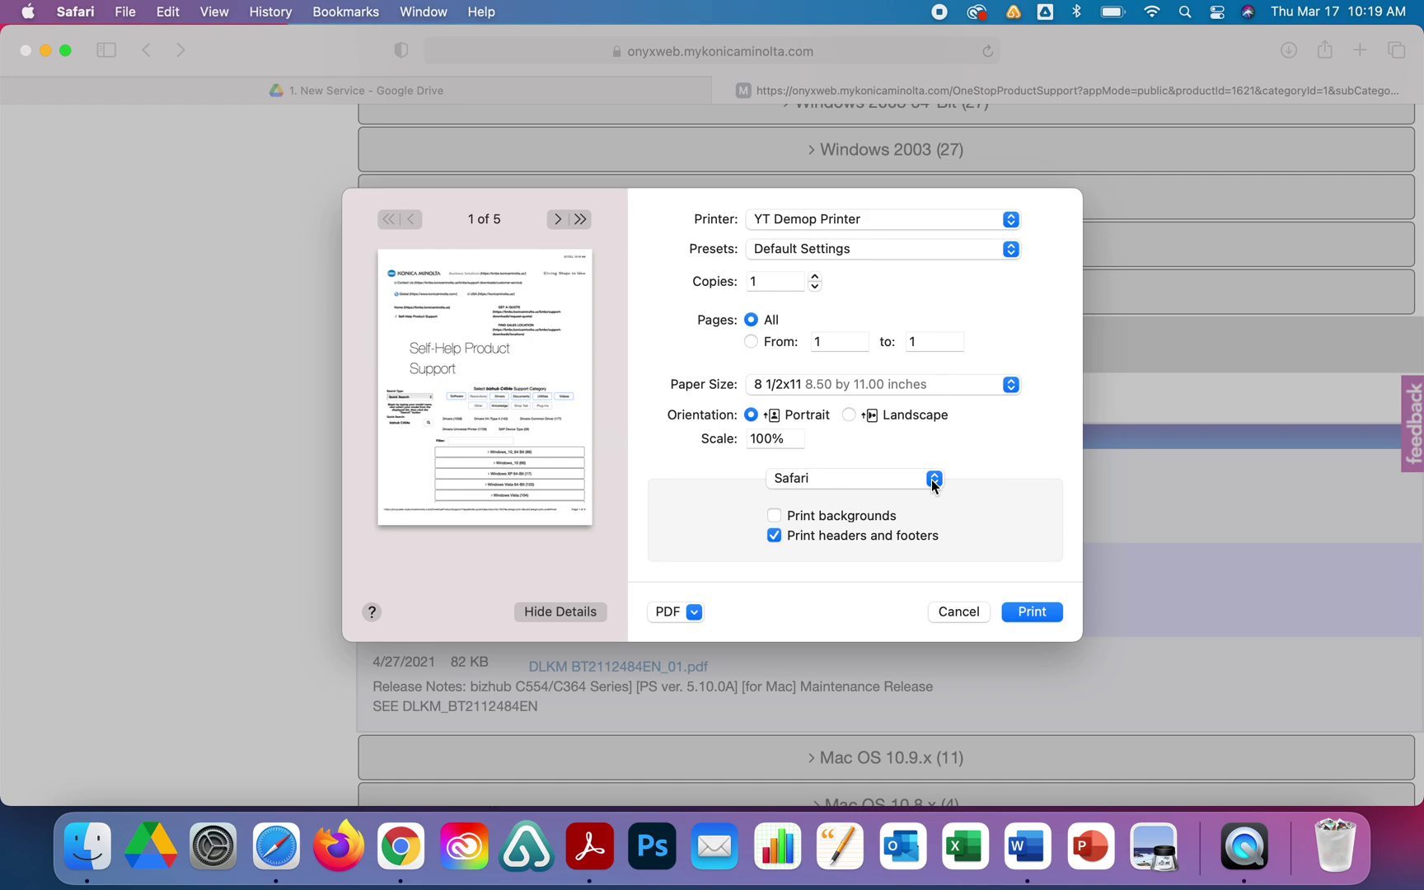
pyautogui.click(932, 480)
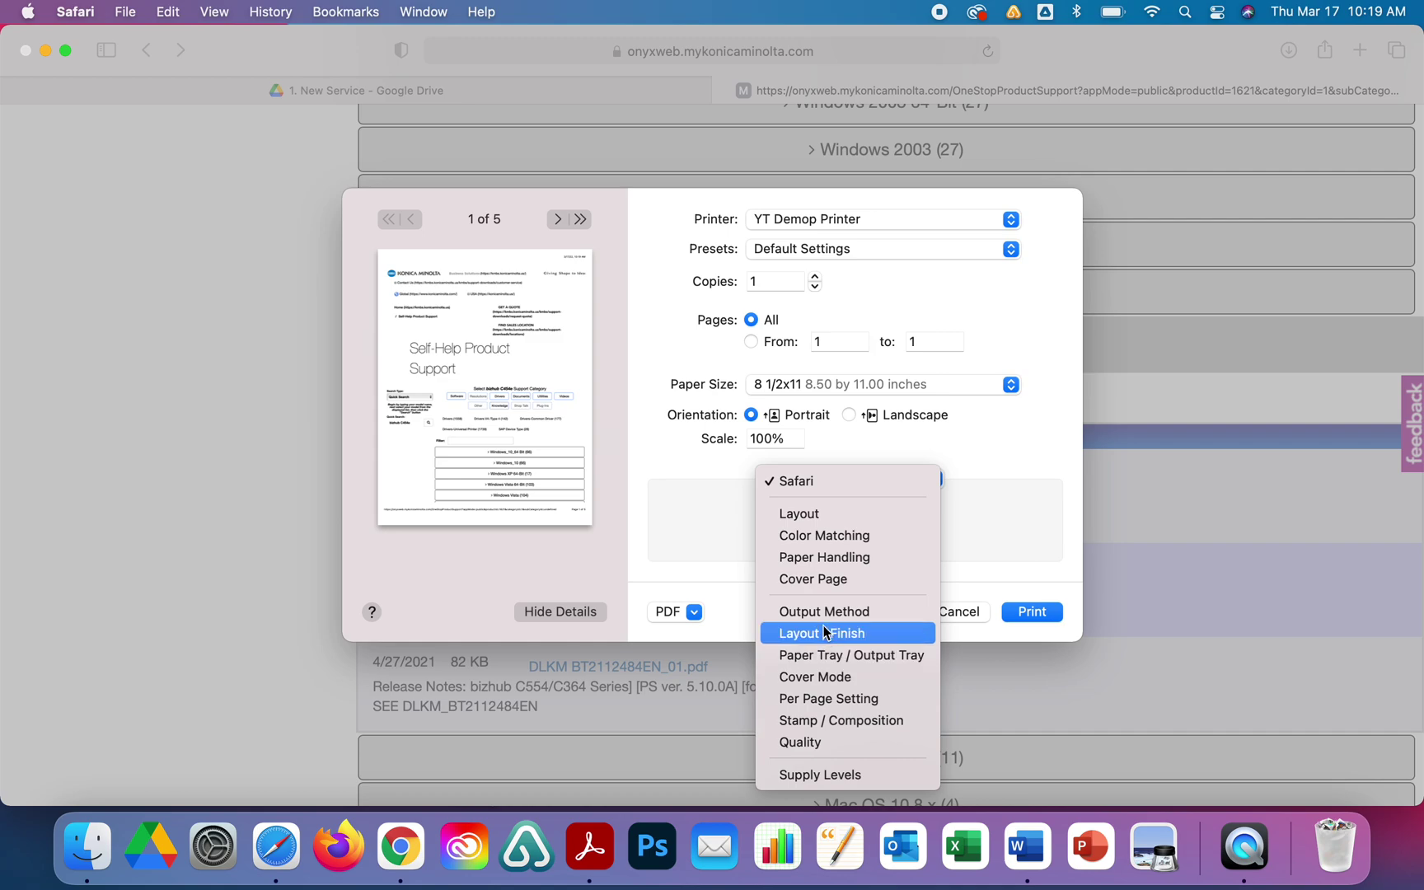
pyautogui.click(842, 742)
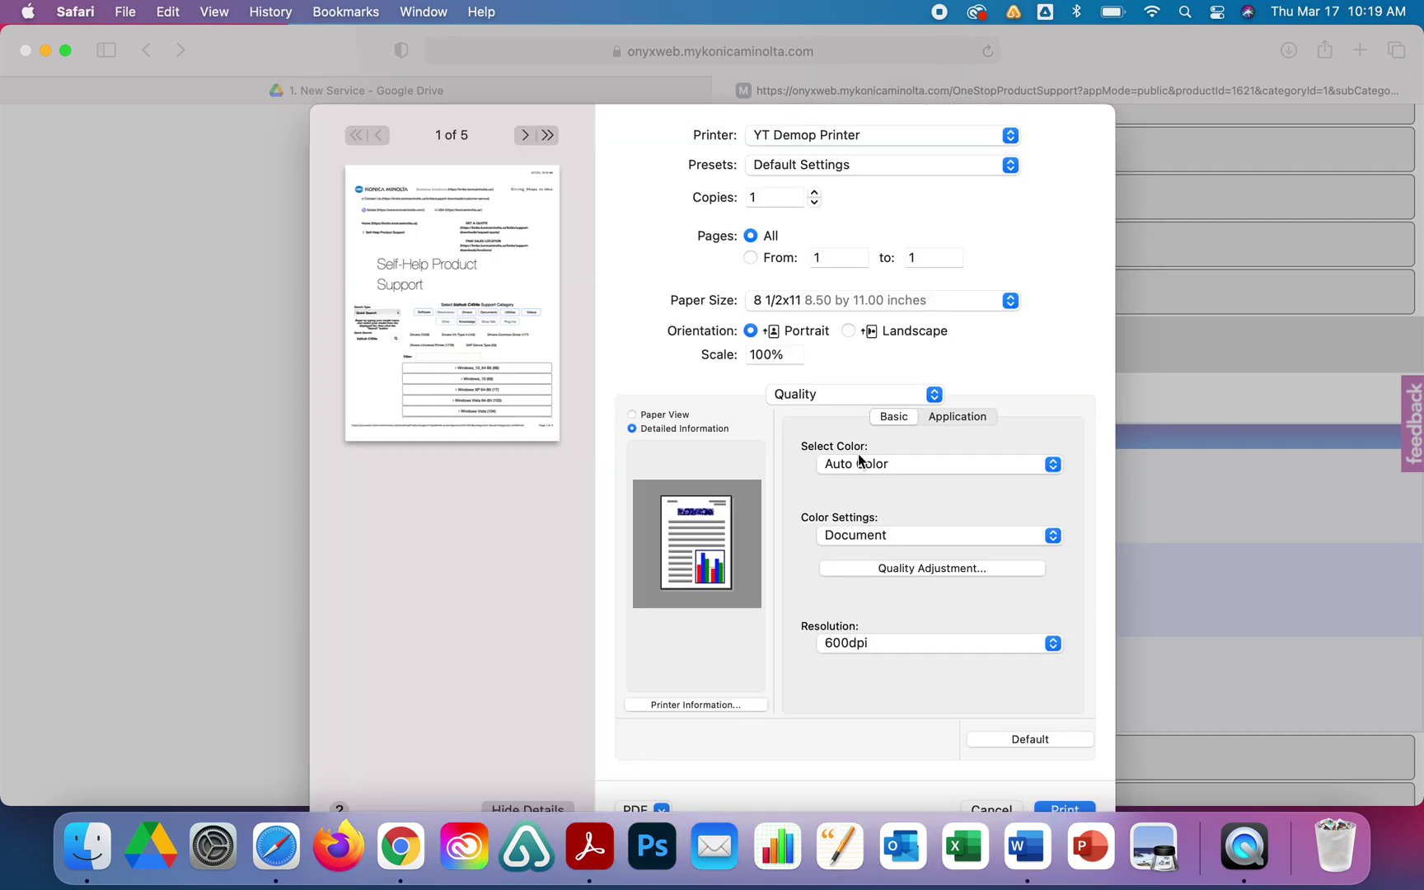
# Set the print job to Gray Scale and the Print Type to 1-Sided.
pyautogui.click(861, 459)
pyautogui.click(863, 510)
pyautogui.click(872, 399)
pyautogui.click(849, 288)
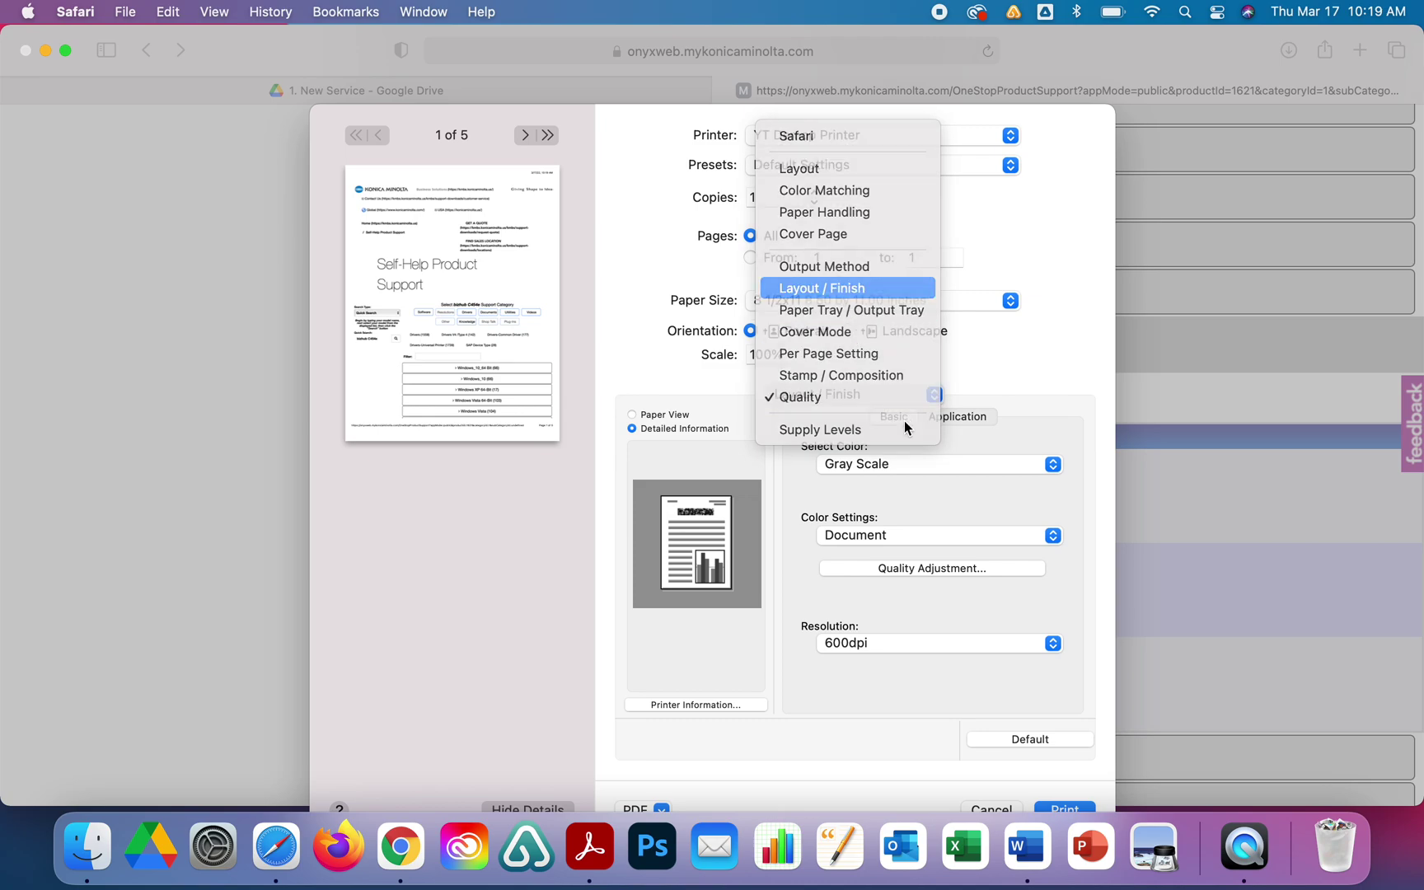
pyautogui.click(896, 463)
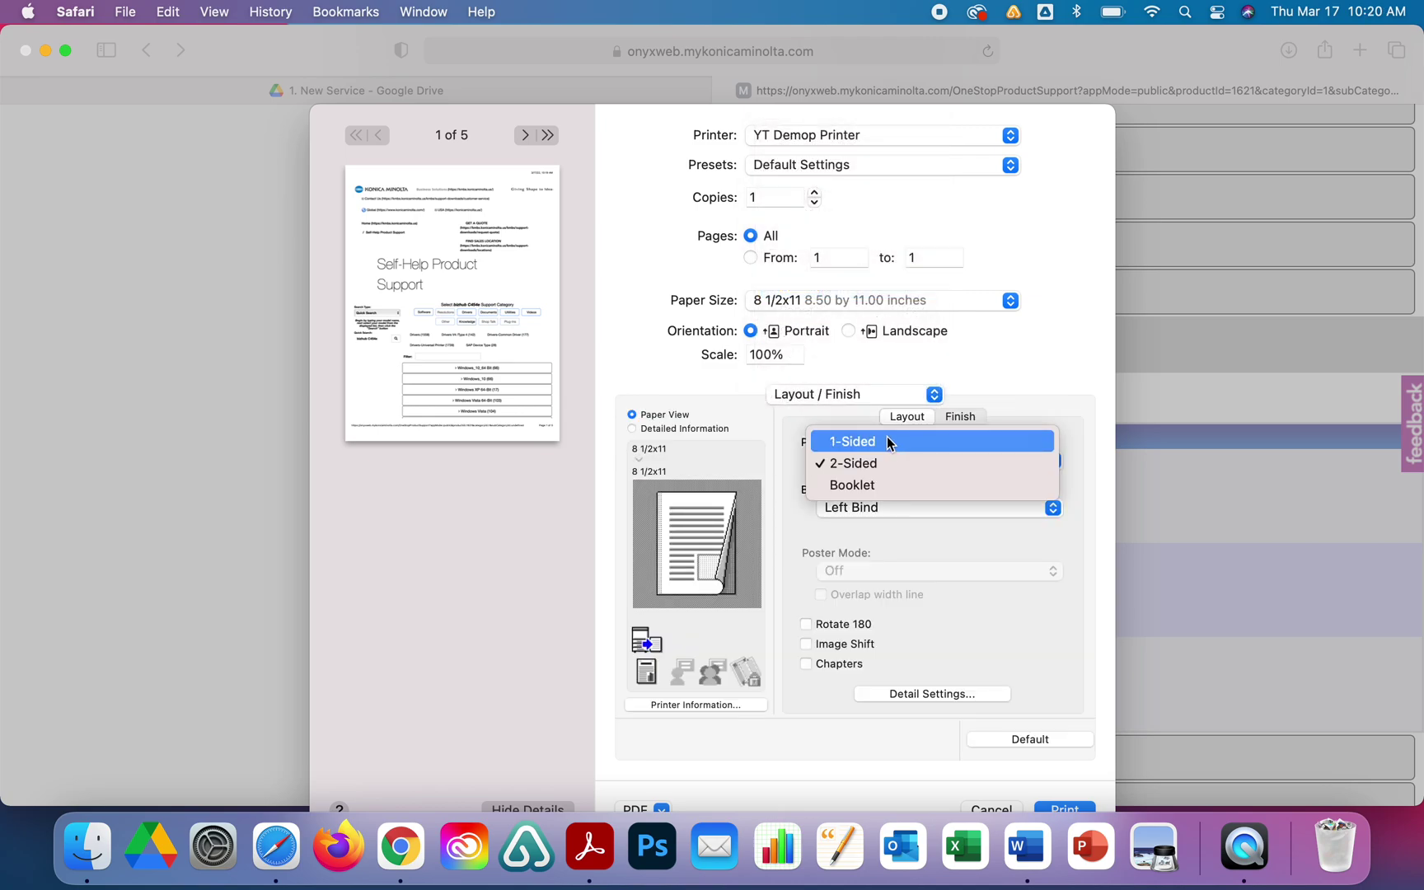
pyautogui.click(890, 443)
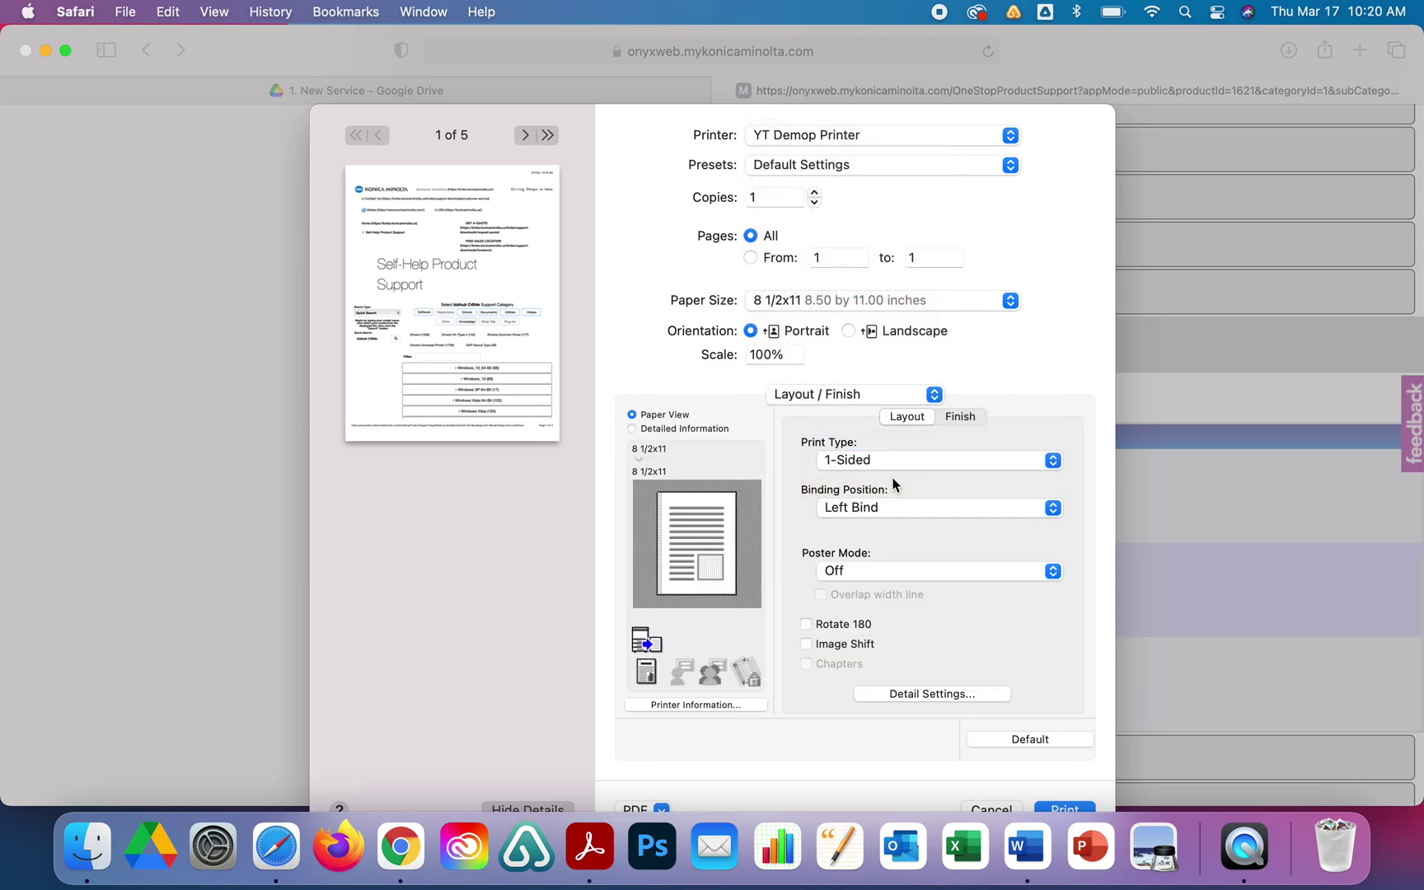
# Turn on User Authentication in the Output Method settings.
pyautogui.click(874, 395)
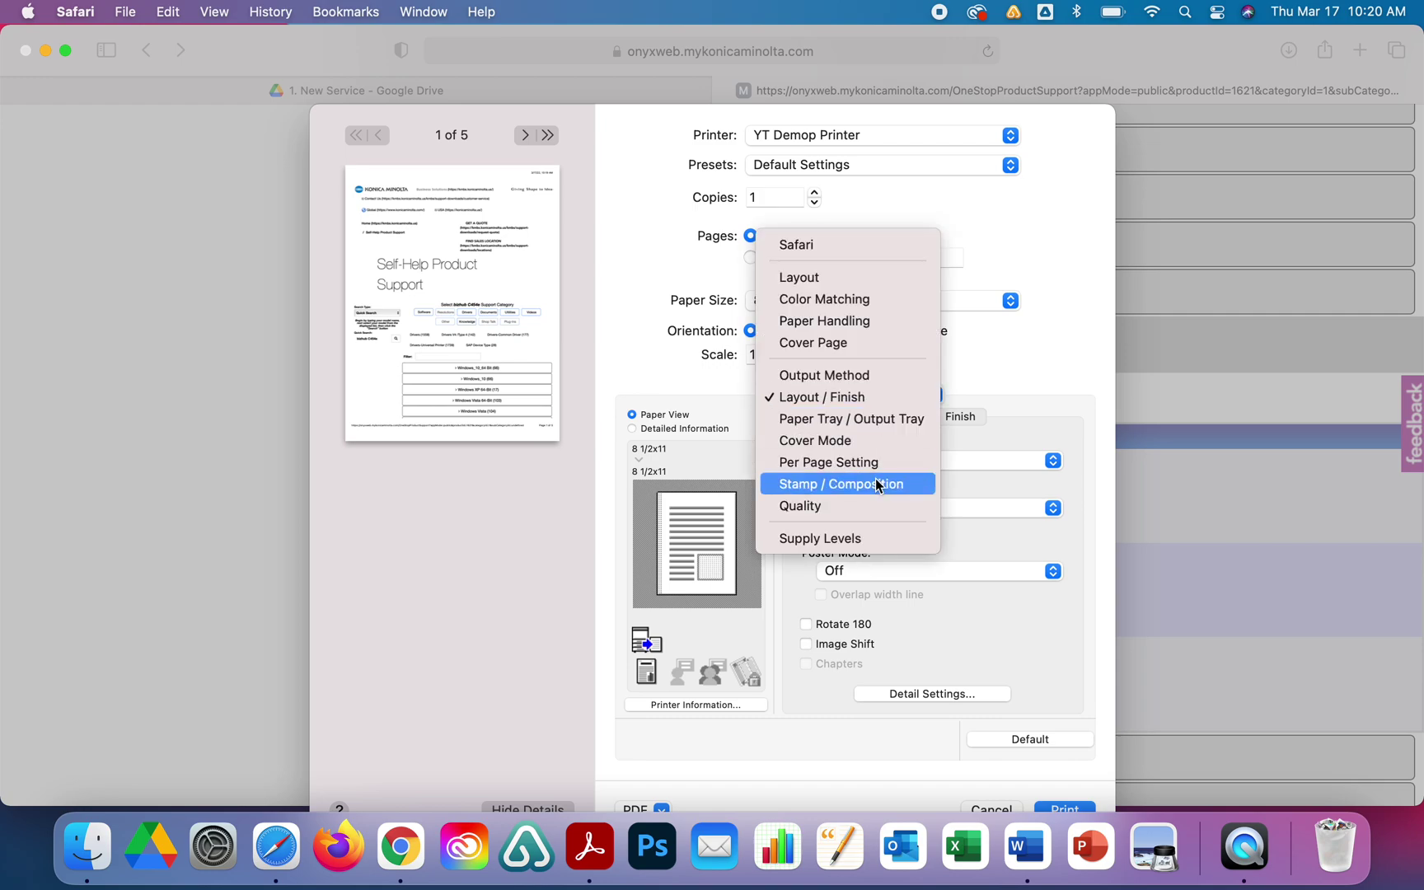
pyautogui.click(849, 375)
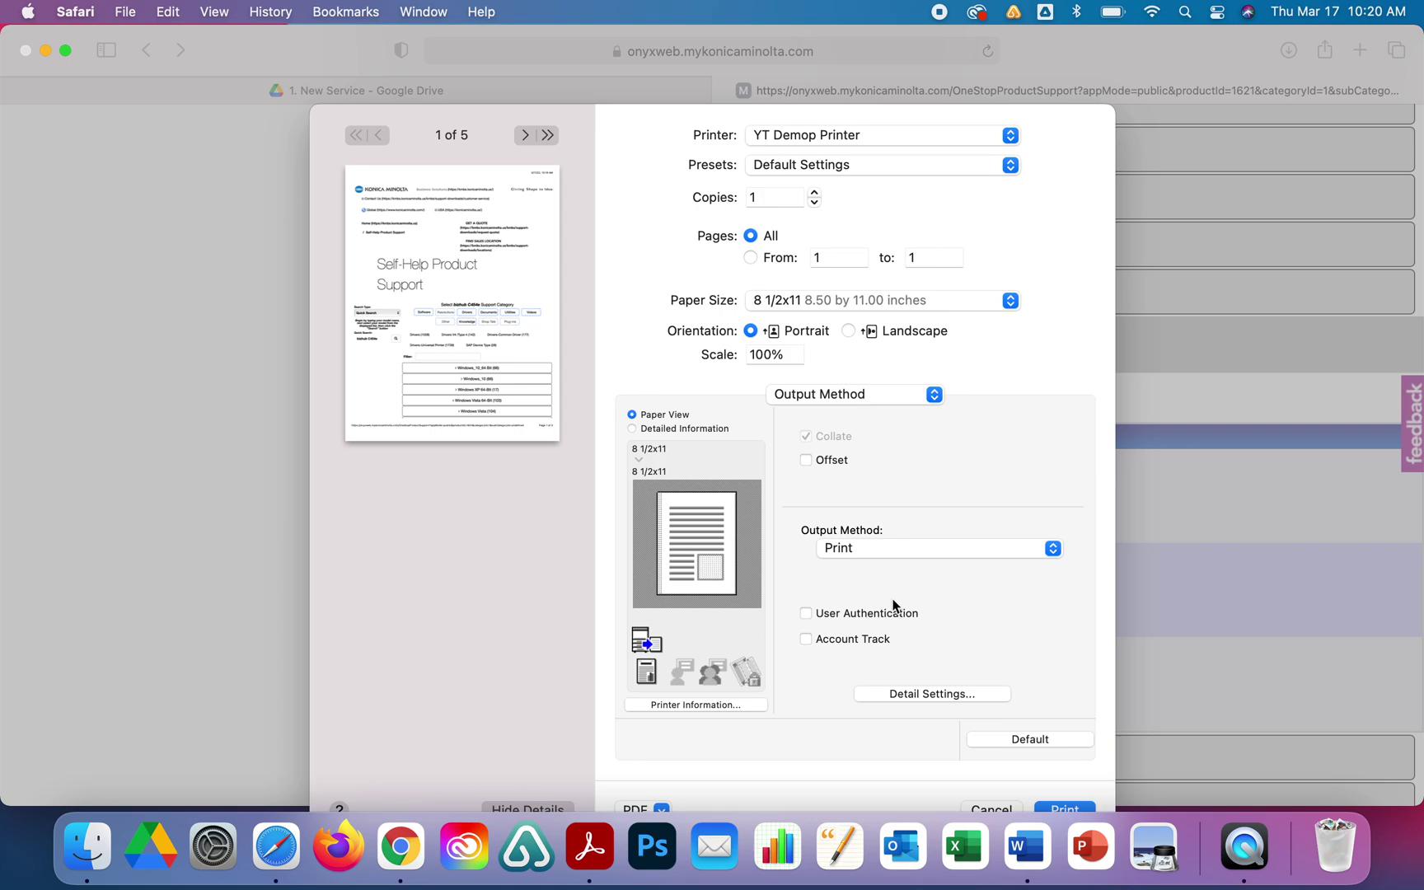
pyautogui.click(856, 614)
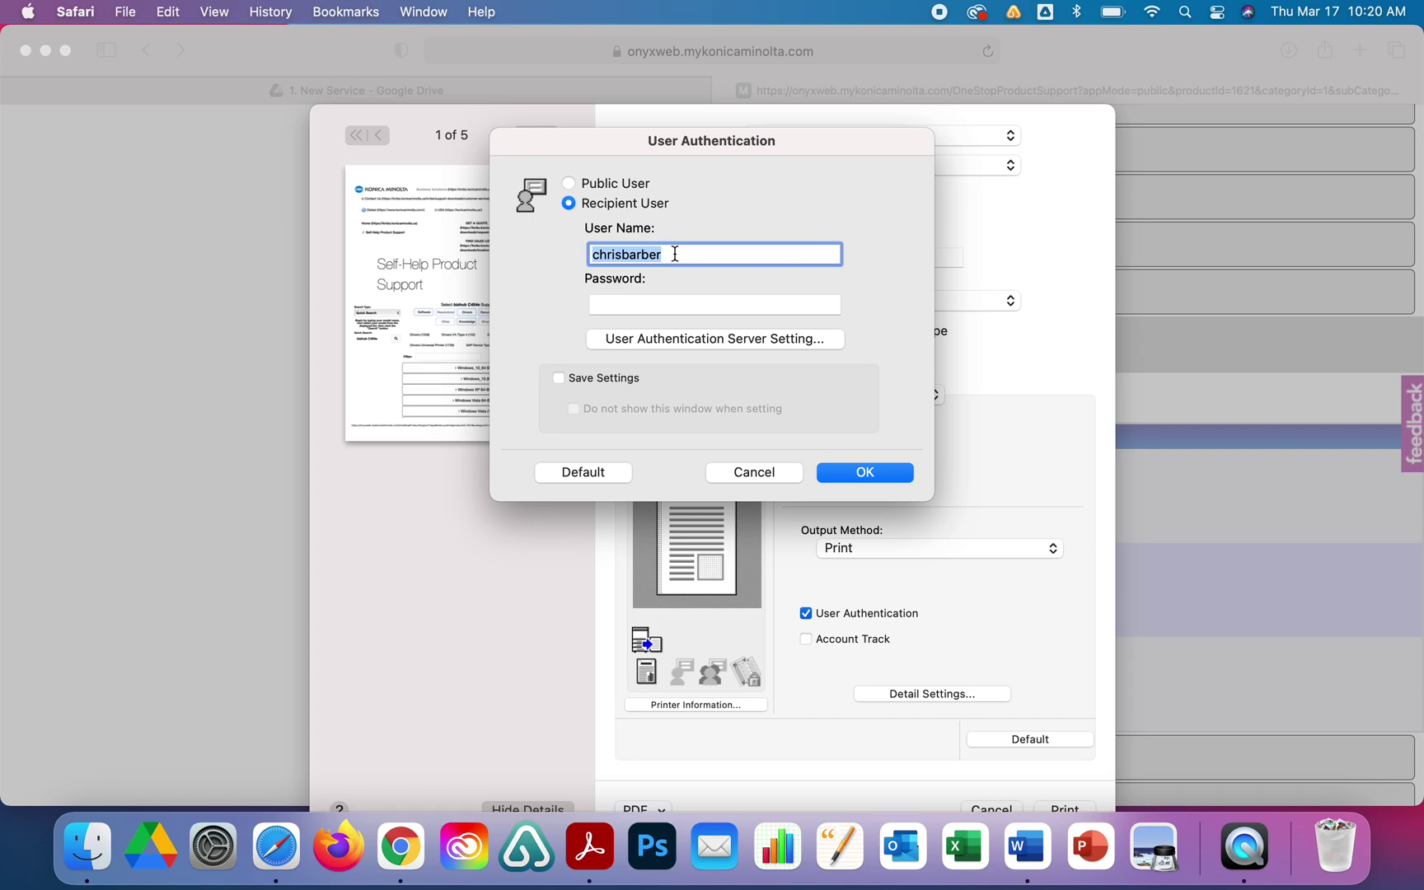
# Enter the recipient user name and password, tick Save Settings, and confirm the authentication.
pyautogui.write('Demo 1')
pyautogui.click(672, 303)
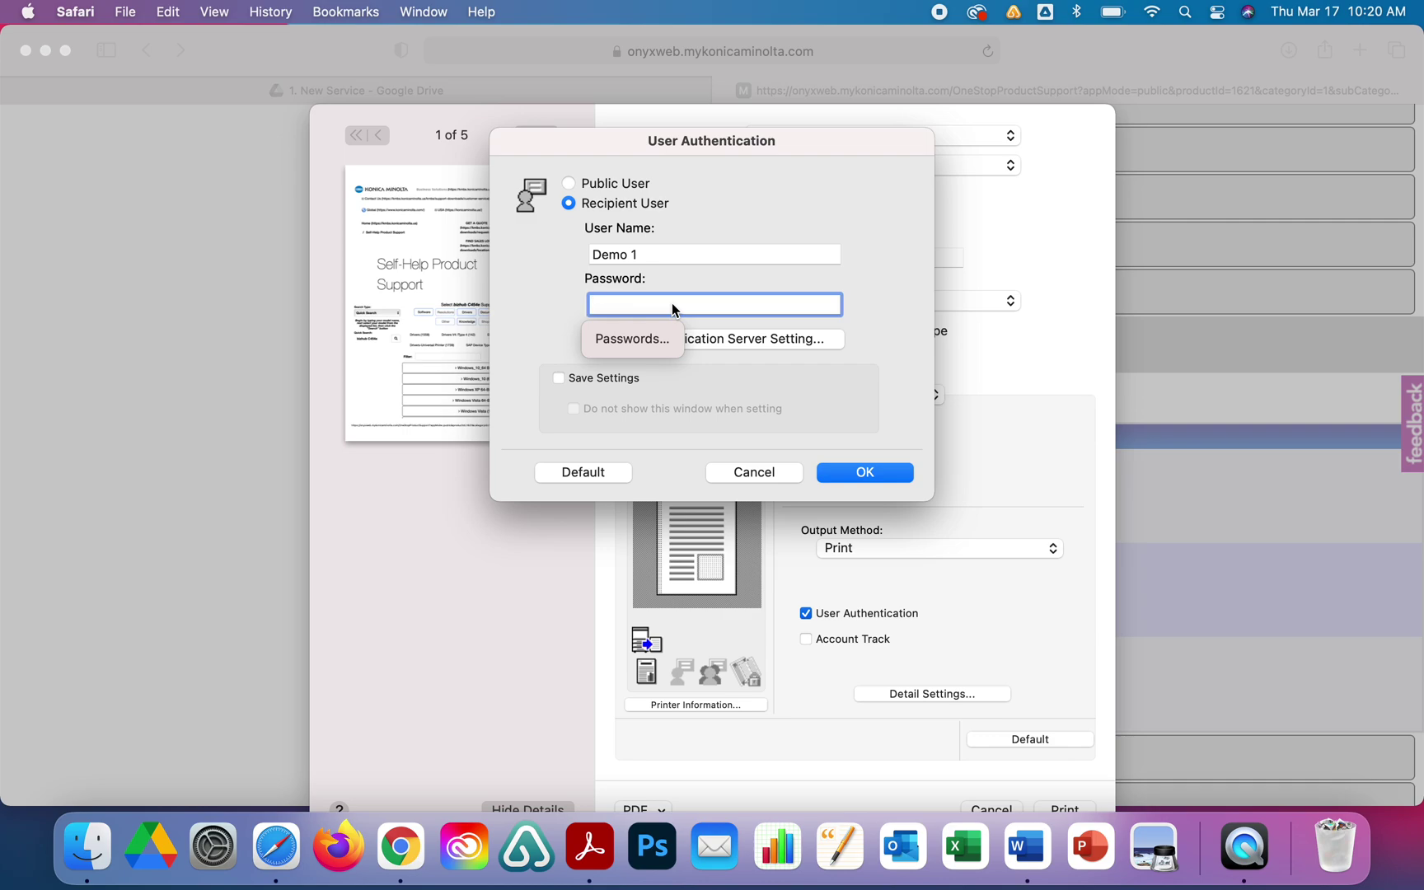
pyautogui.write('1234')
pyautogui.click(587, 381)
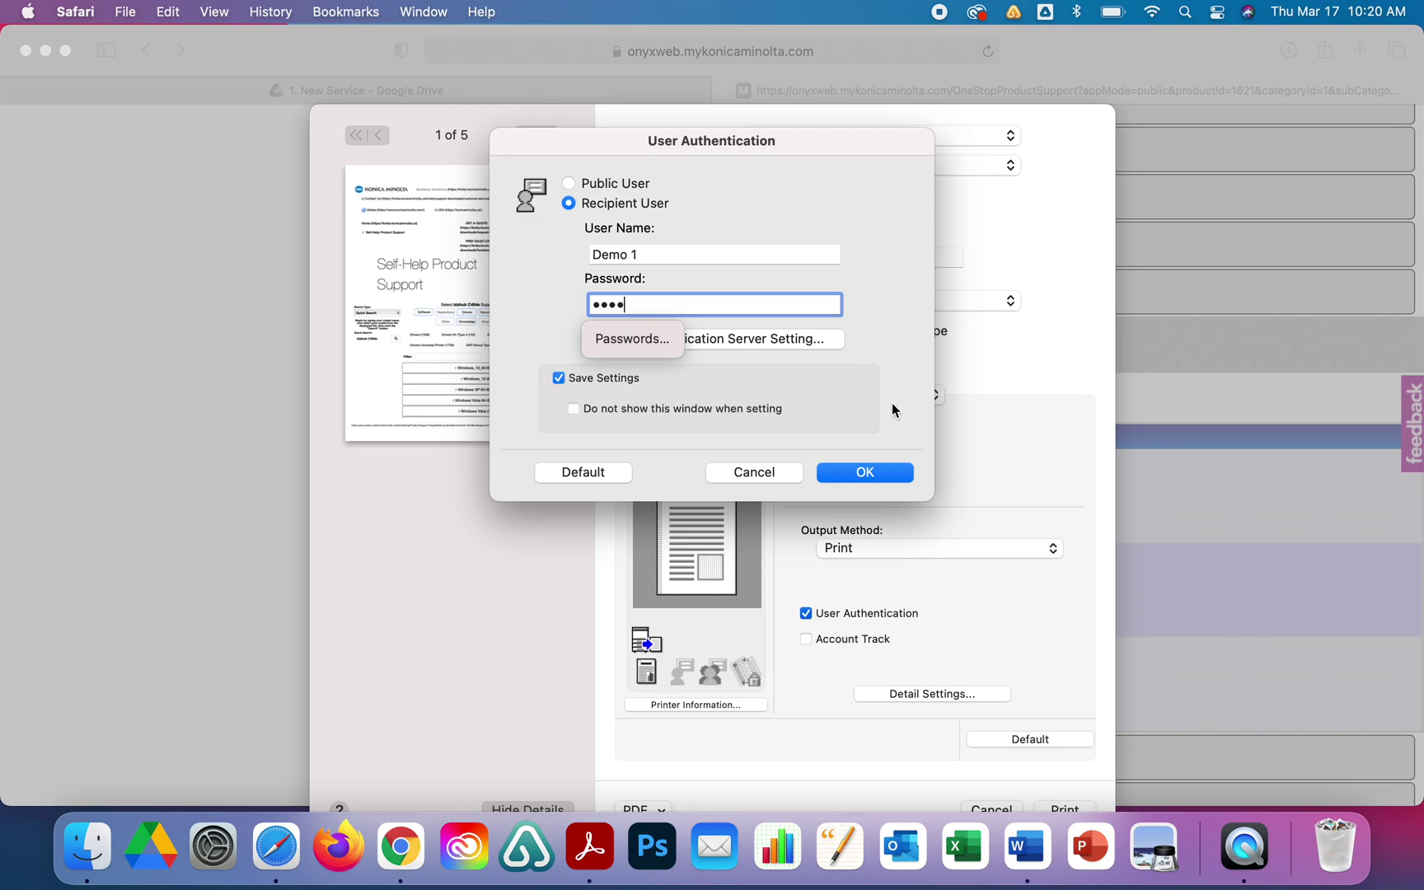
pyautogui.click(874, 475)
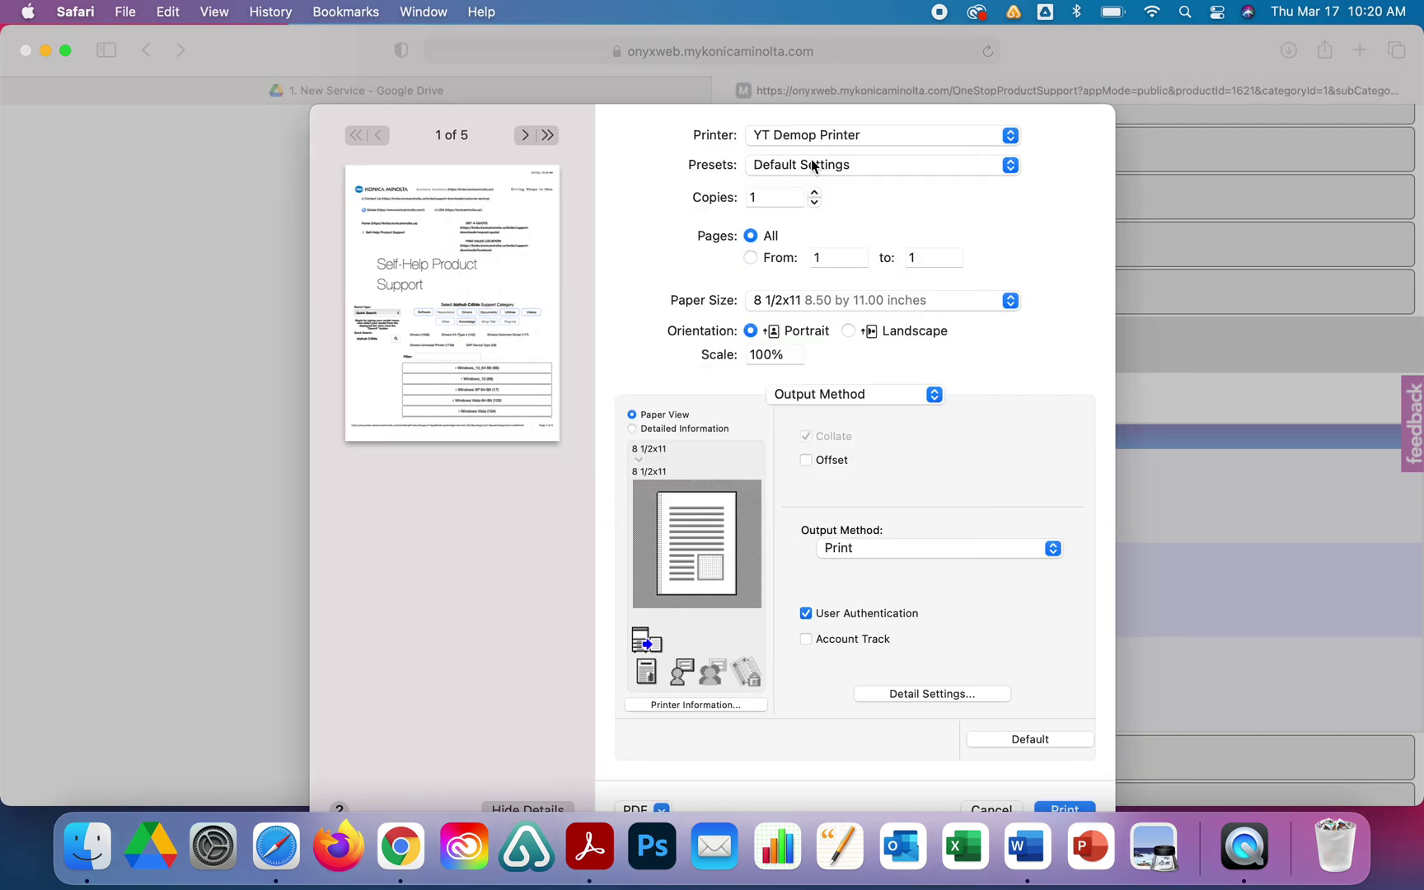
pyautogui.click(995, 161)
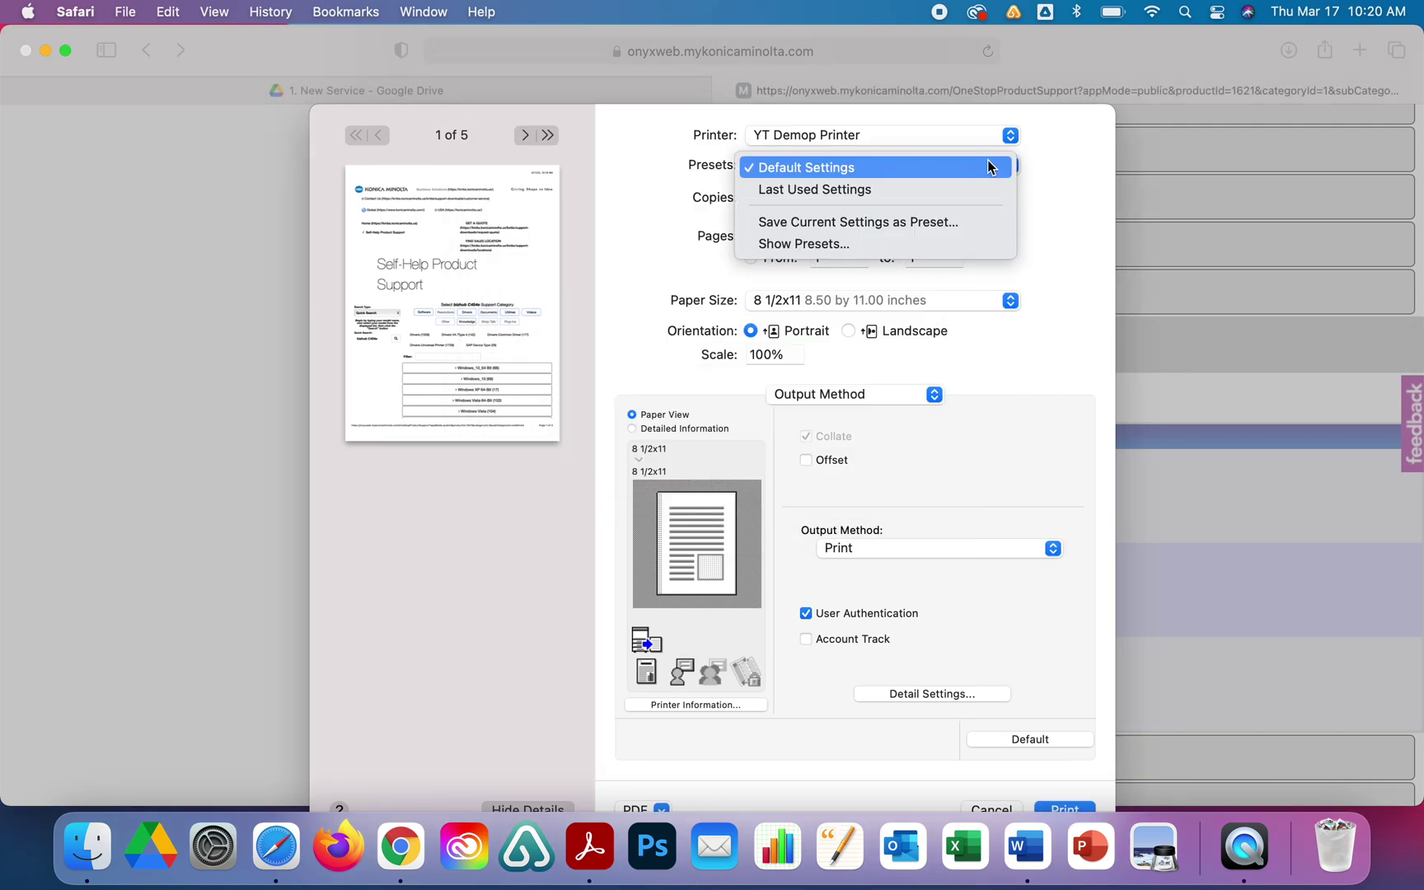
# Save the current settings as preset 'User Auth' and restrict pages to 1 through 1.
pyautogui.click(906, 230)
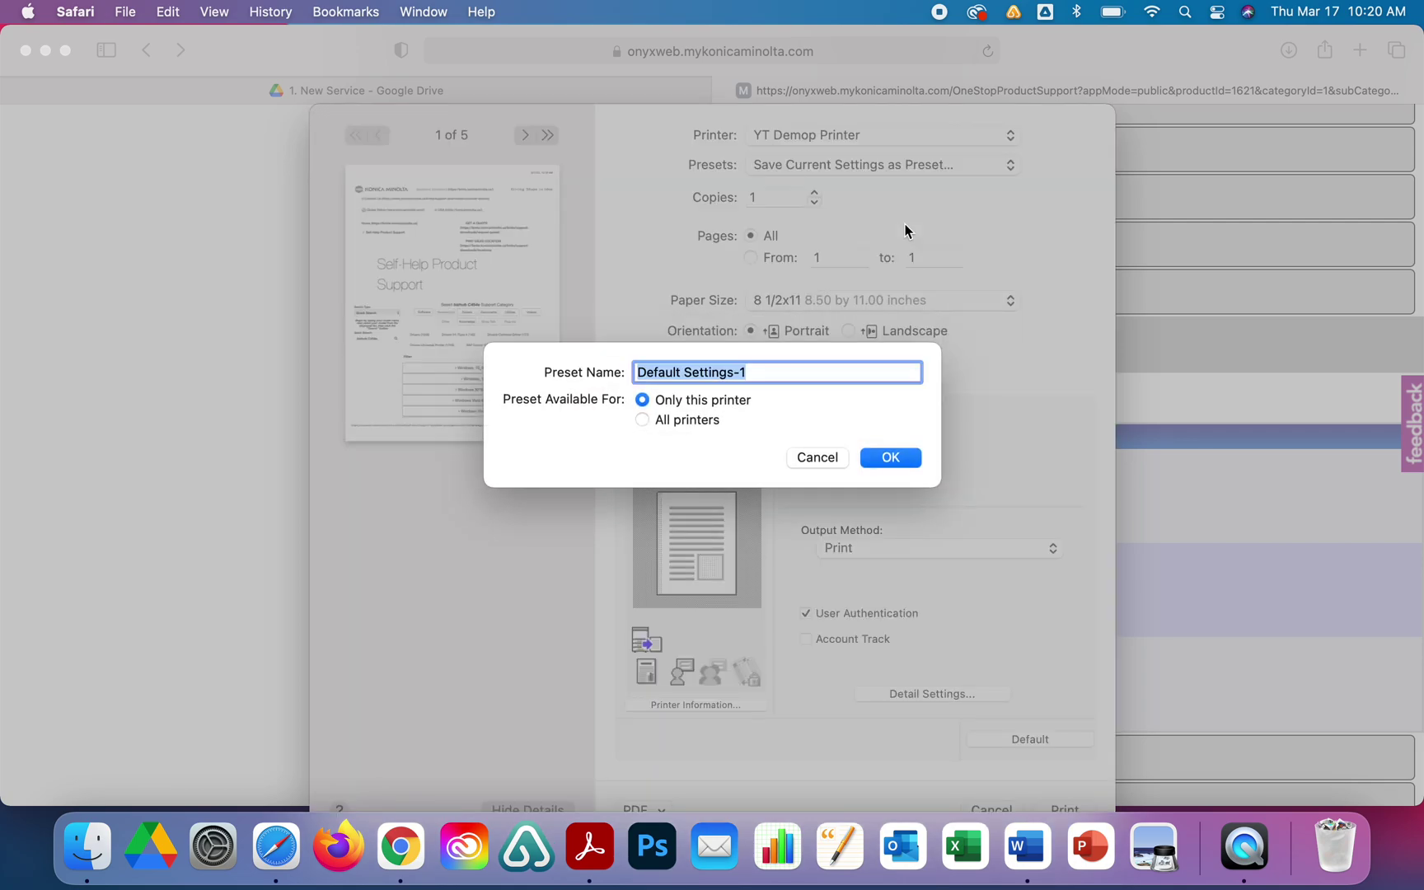
pyautogui.write('User Auth')
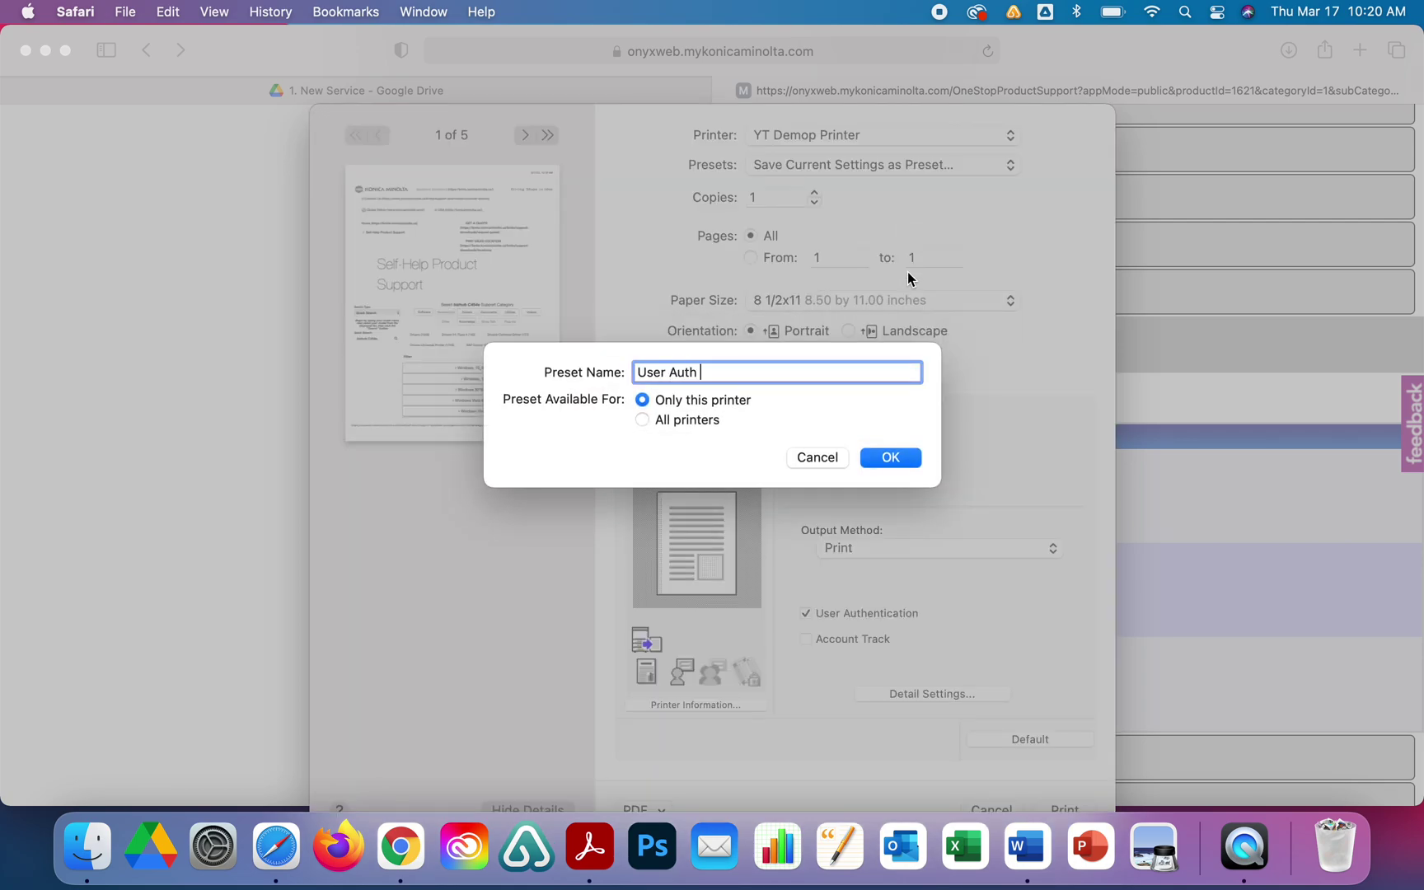
pyautogui.click(898, 452)
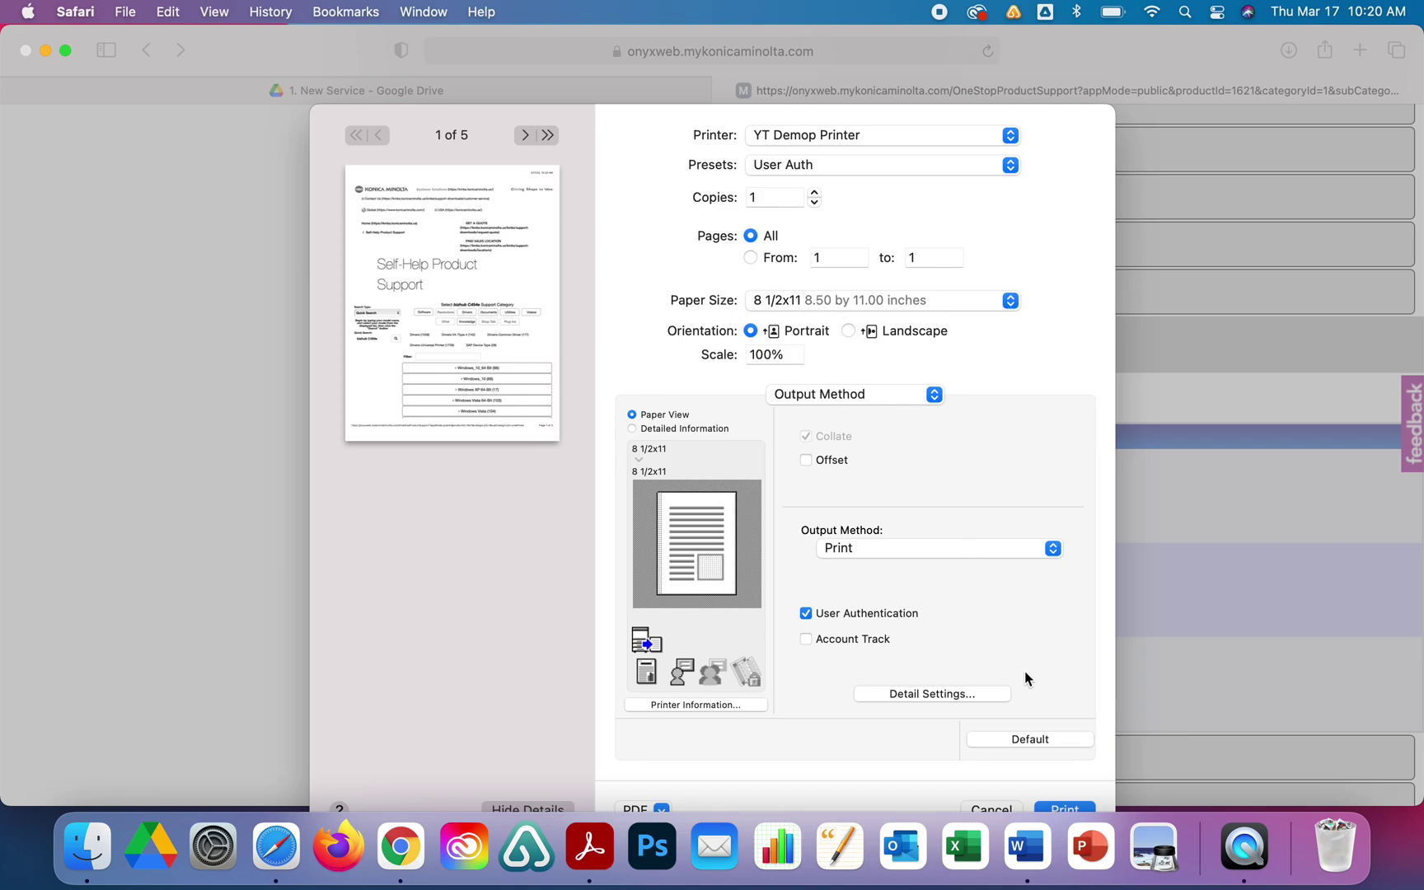
pyautogui.click(750, 257)
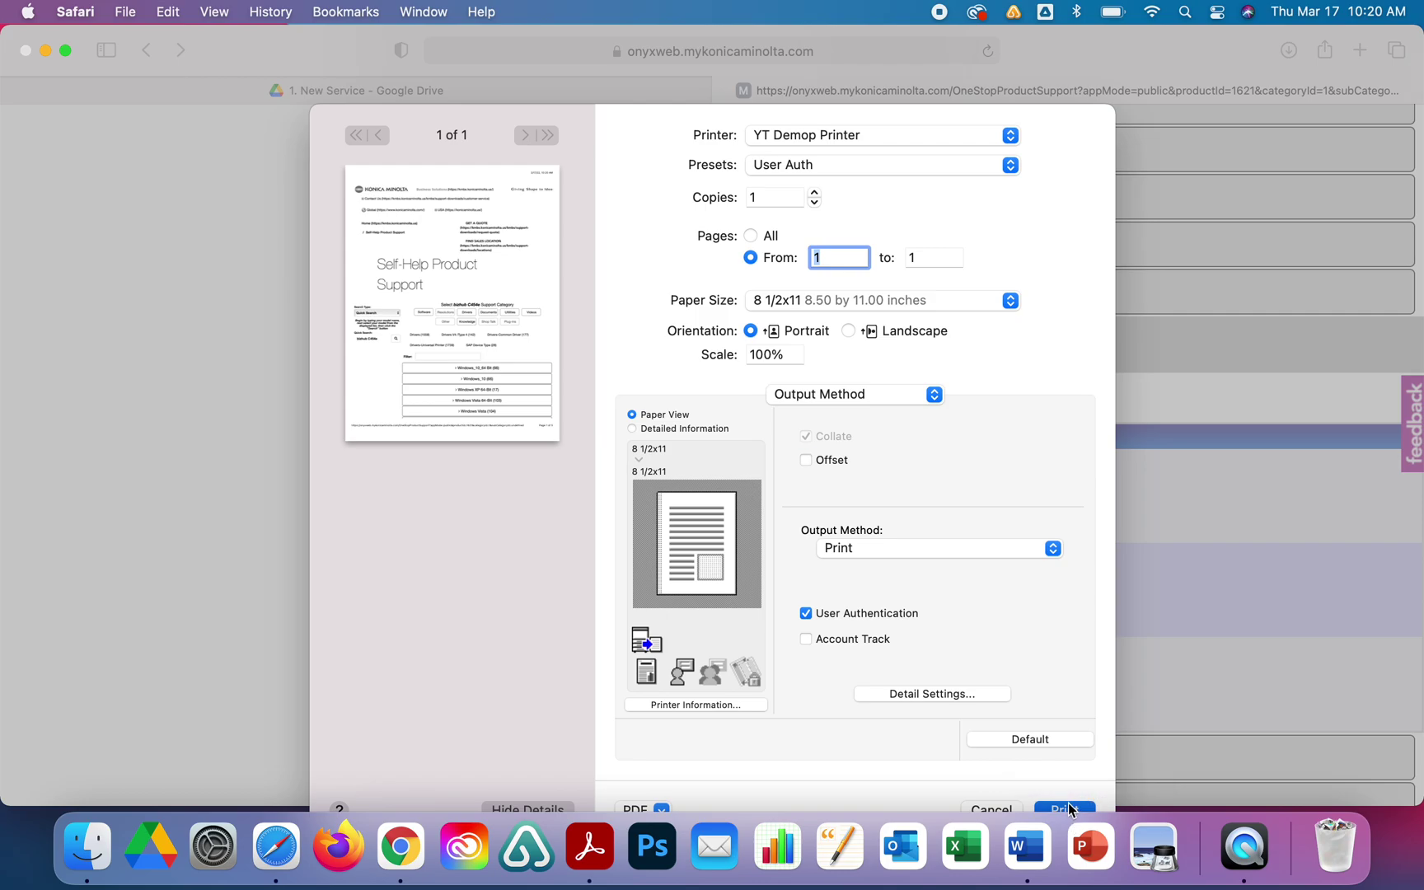
# Print page 1, then reopen the print dialog on the Output Method panel.
pyautogui.press('Return')
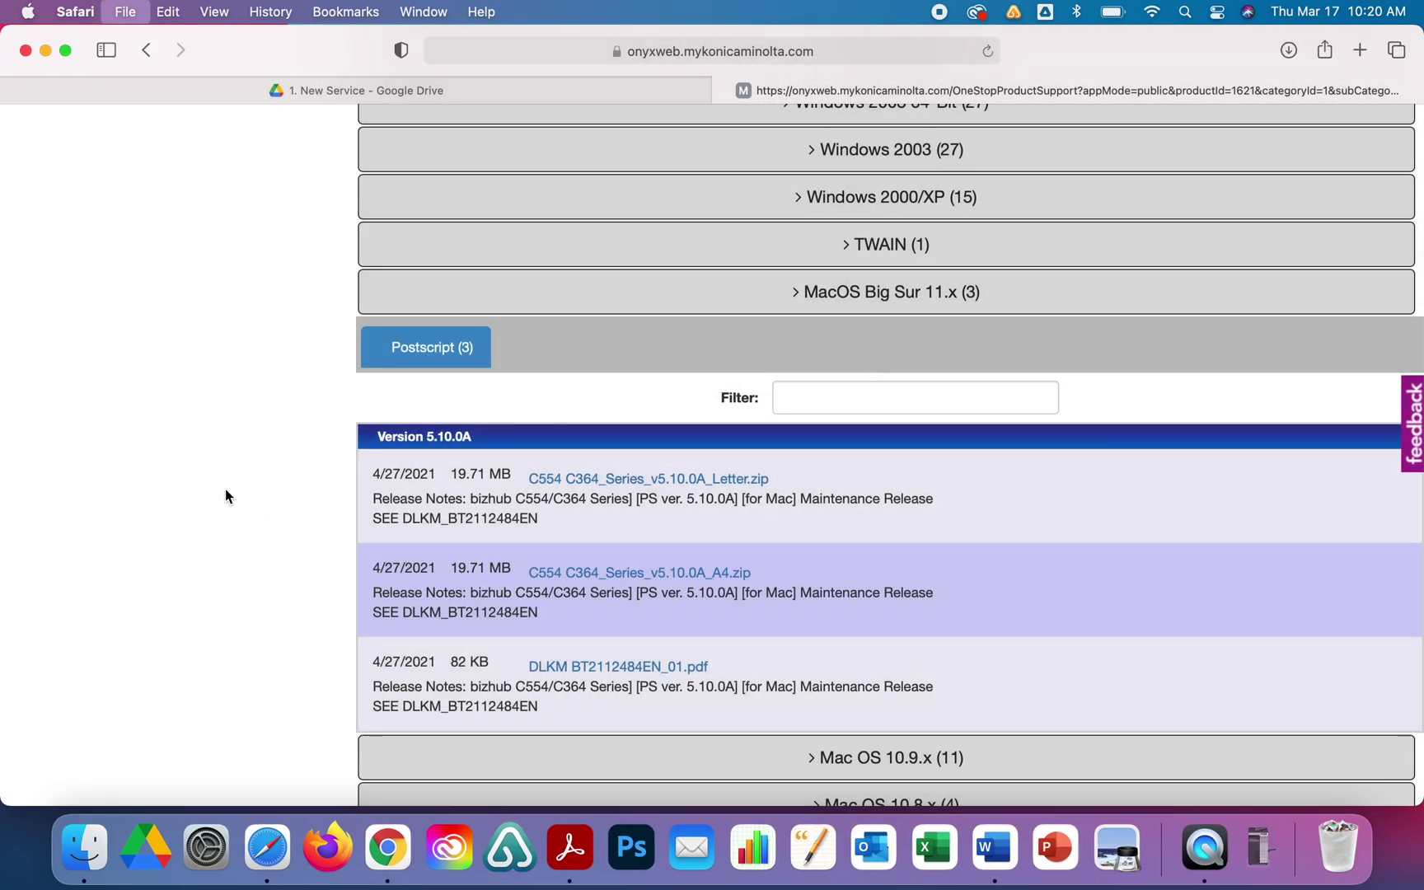
pyautogui.press('super+p')
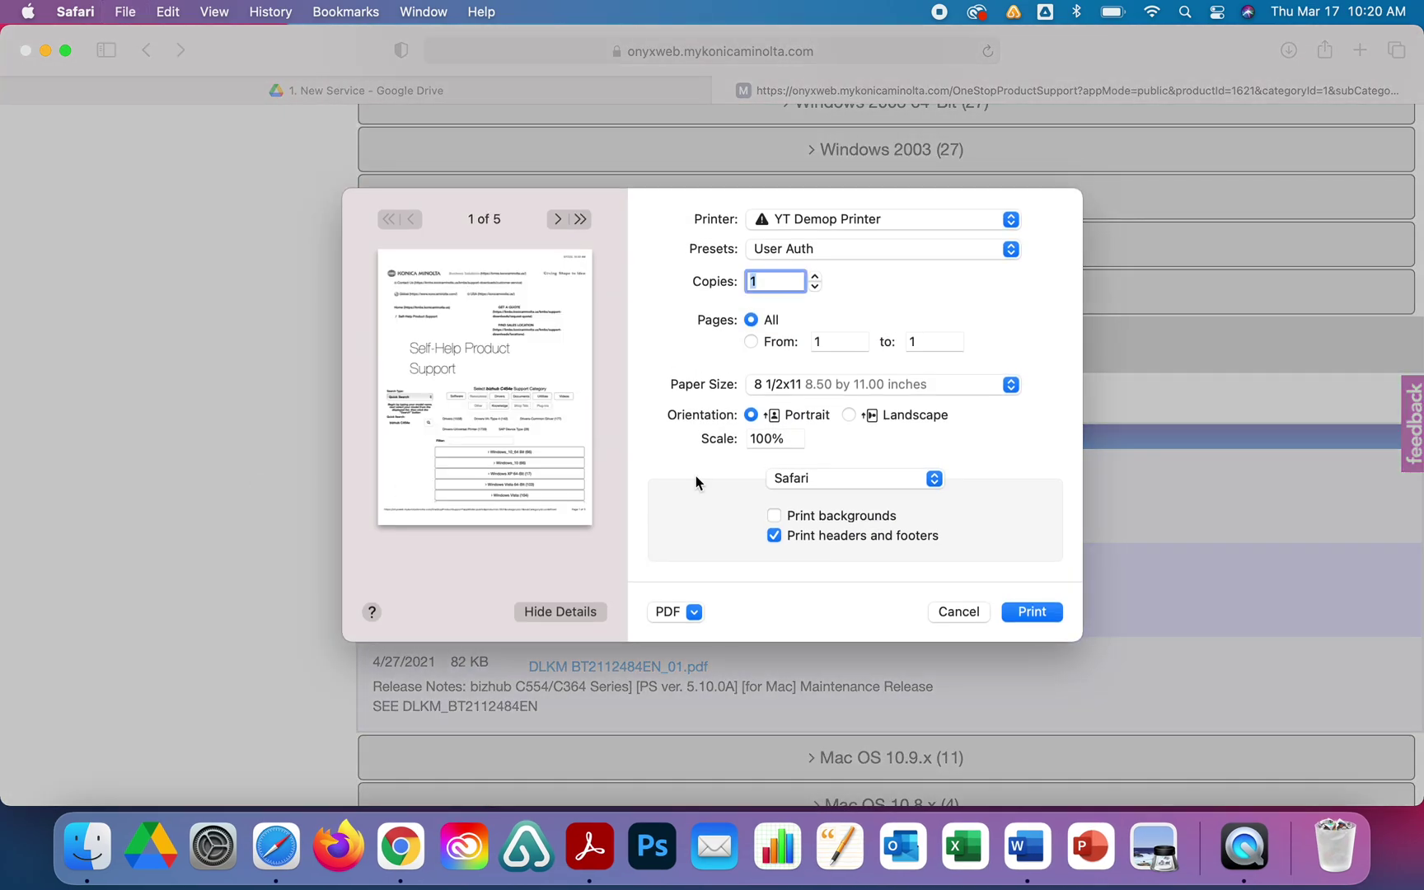
pyautogui.click(854, 478)
pyautogui.click(835, 611)
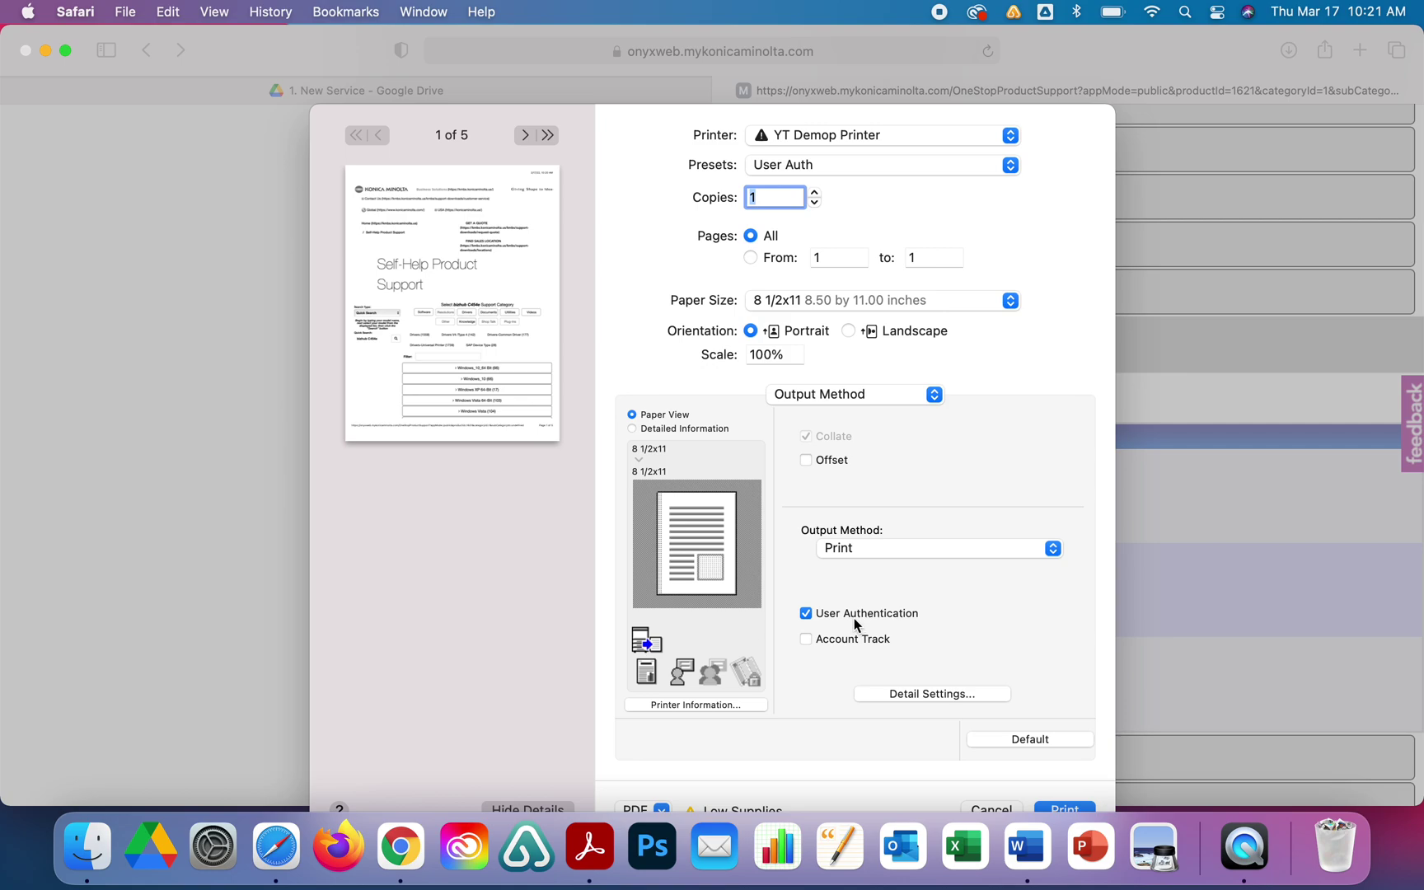
# Review the User Authentication settings in Detail Settings and confirm them.
pyautogui.click(910, 694)
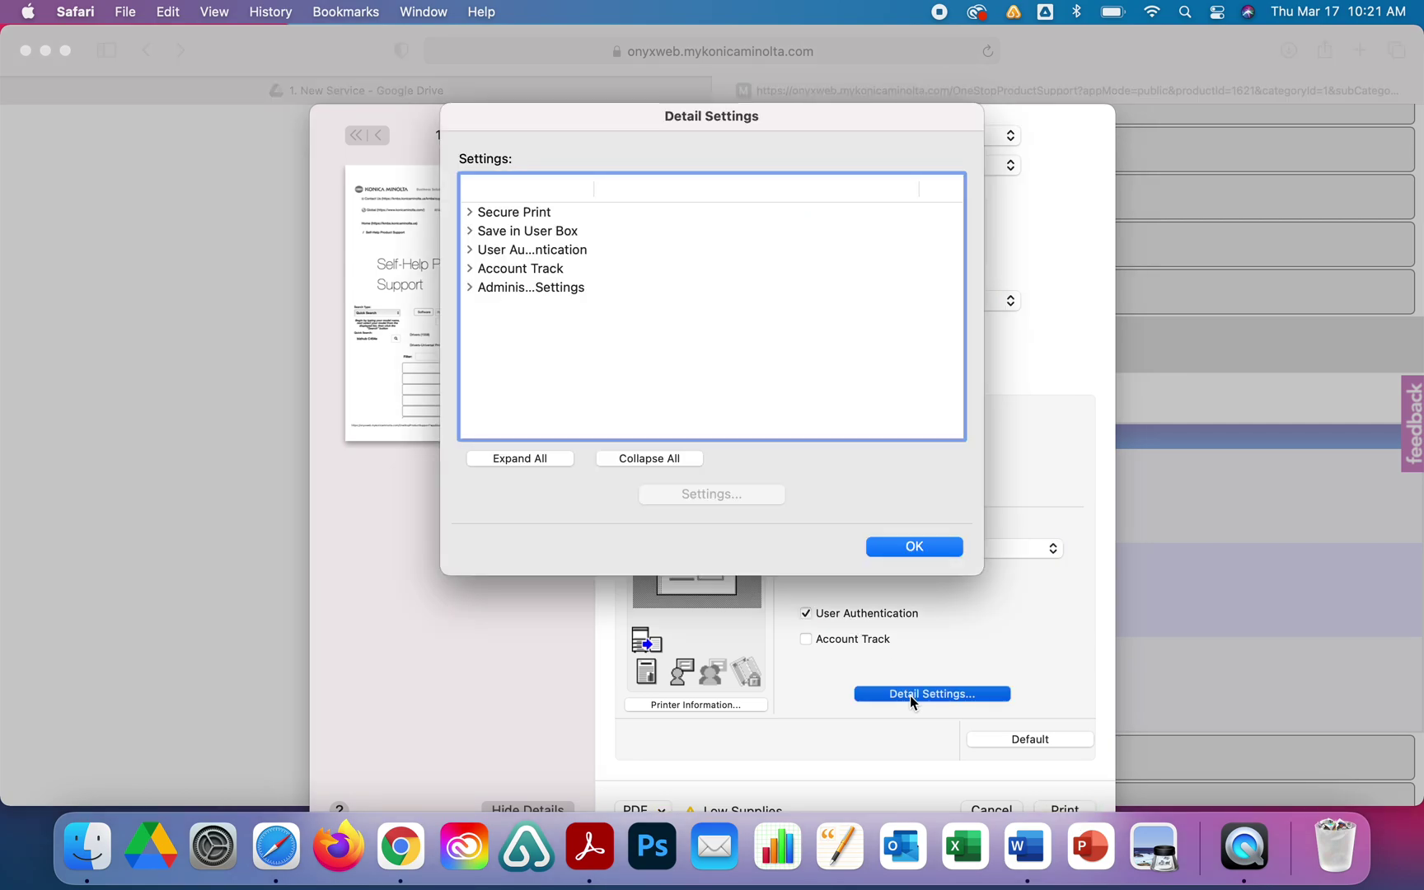
pyautogui.click(470, 250)
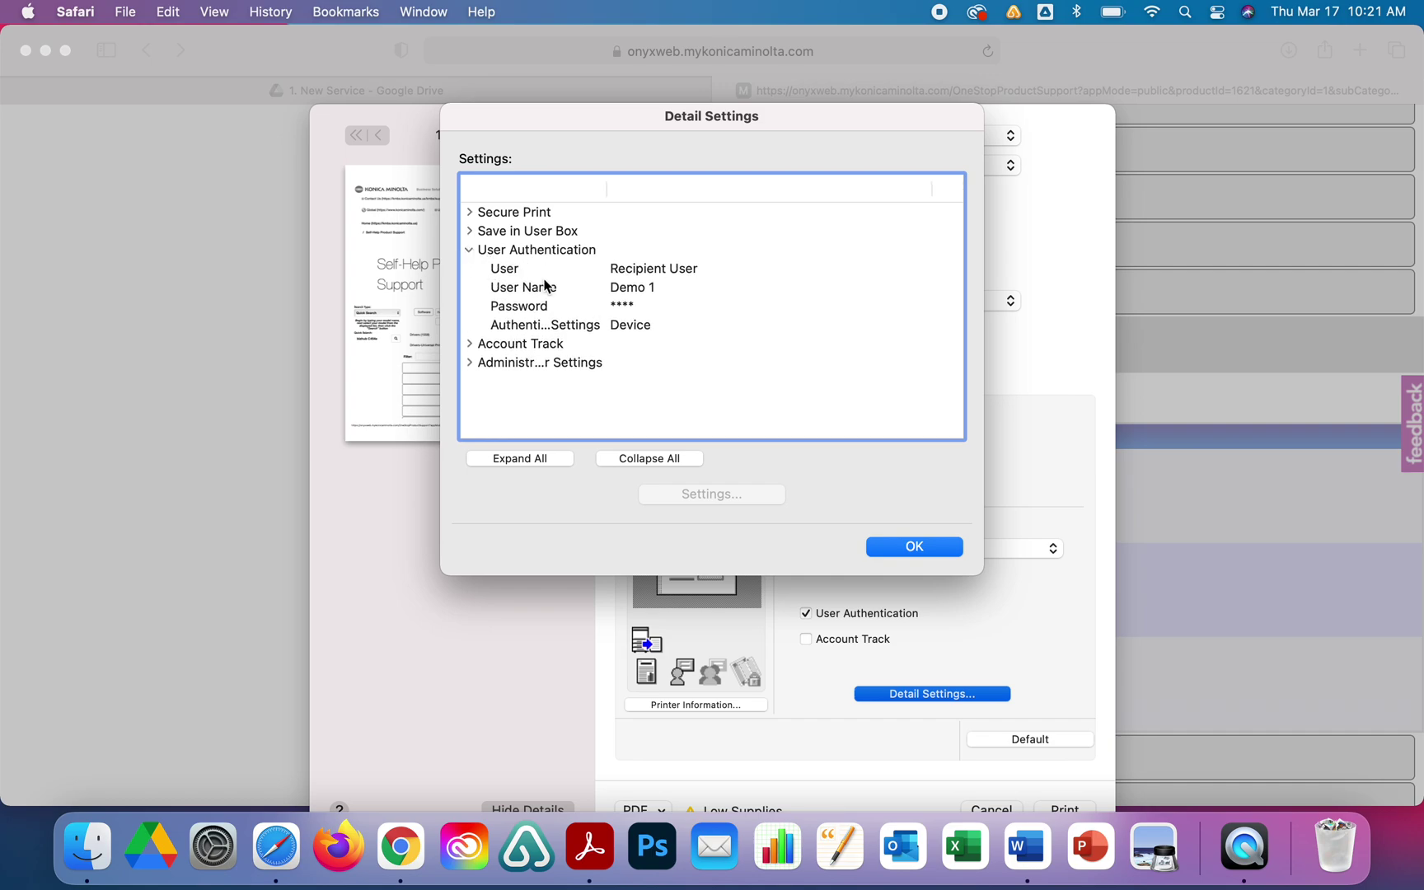
pyautogui.click(545, 287)
pyautogui.click(707, 496)
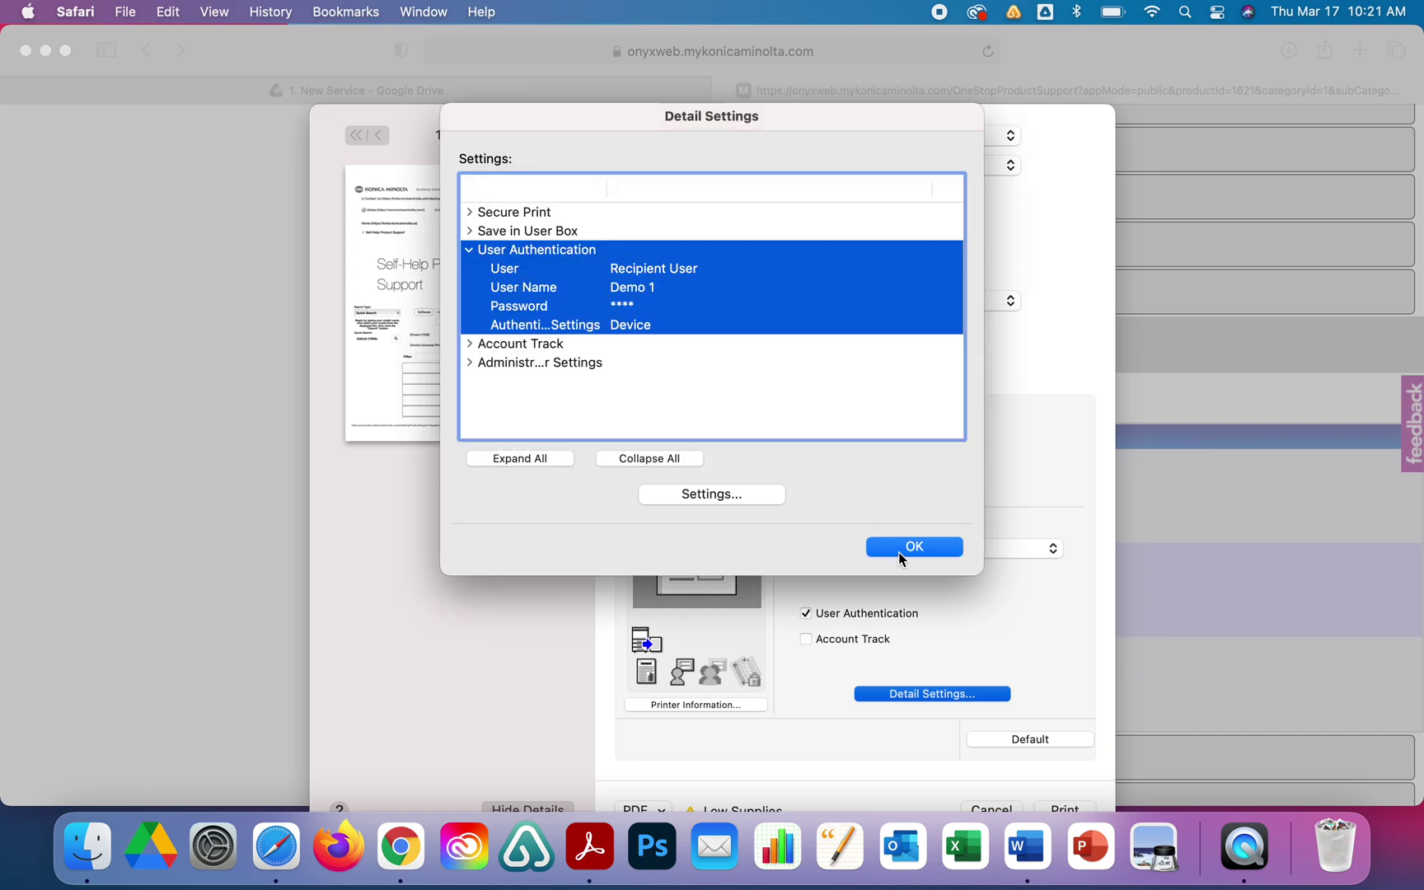
pyautogui.click(901, 550)
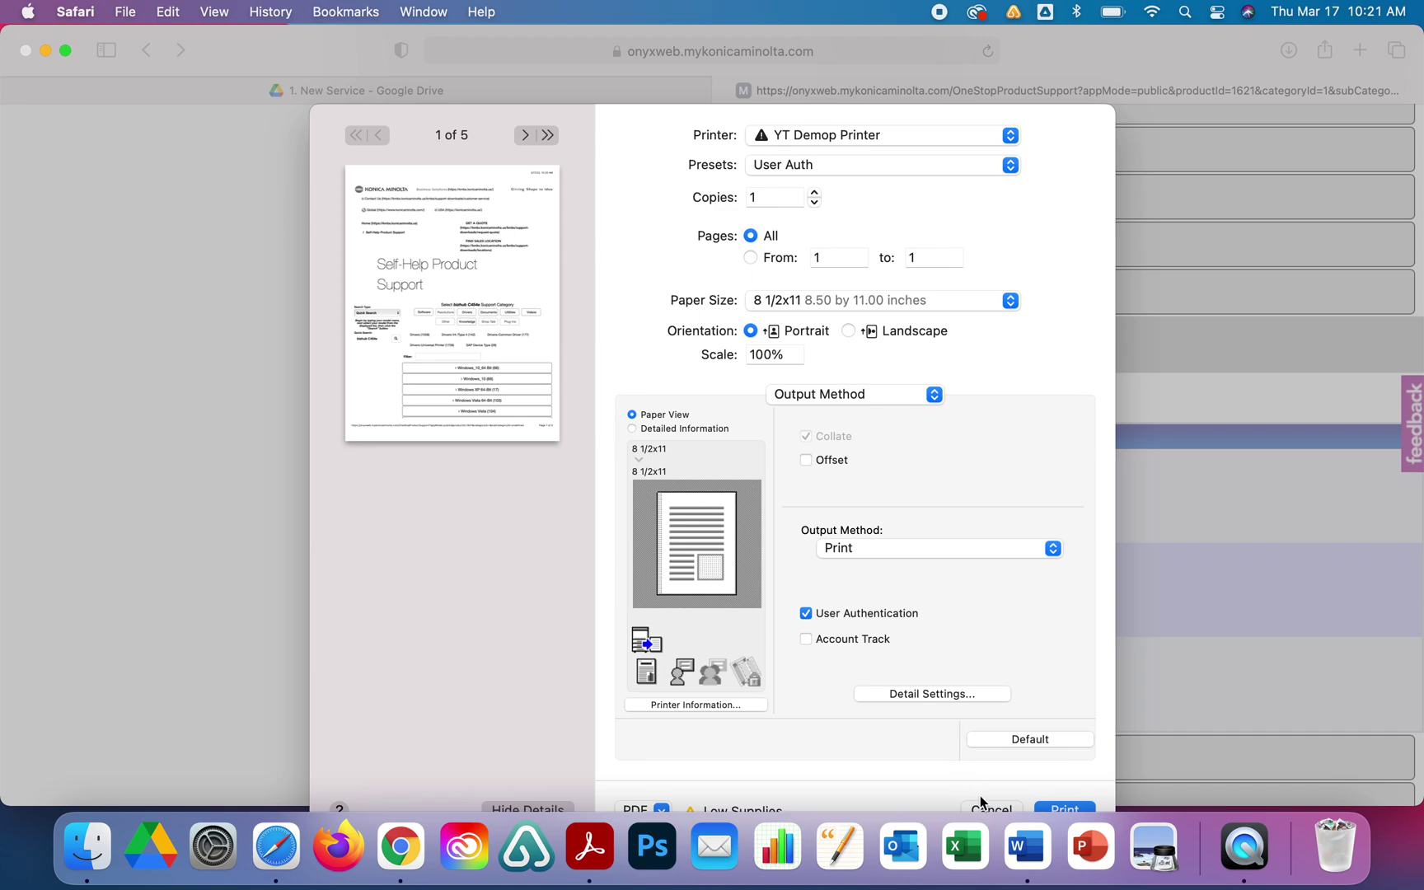